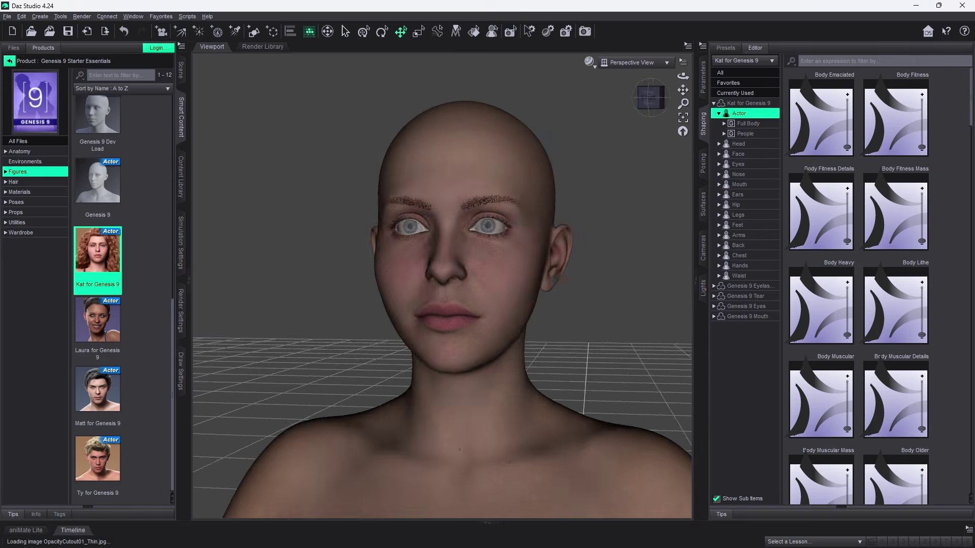
Send the Kat for Genesis 9 figure to Blender.
left_click(7, 17)
mouse_move(73, 148)
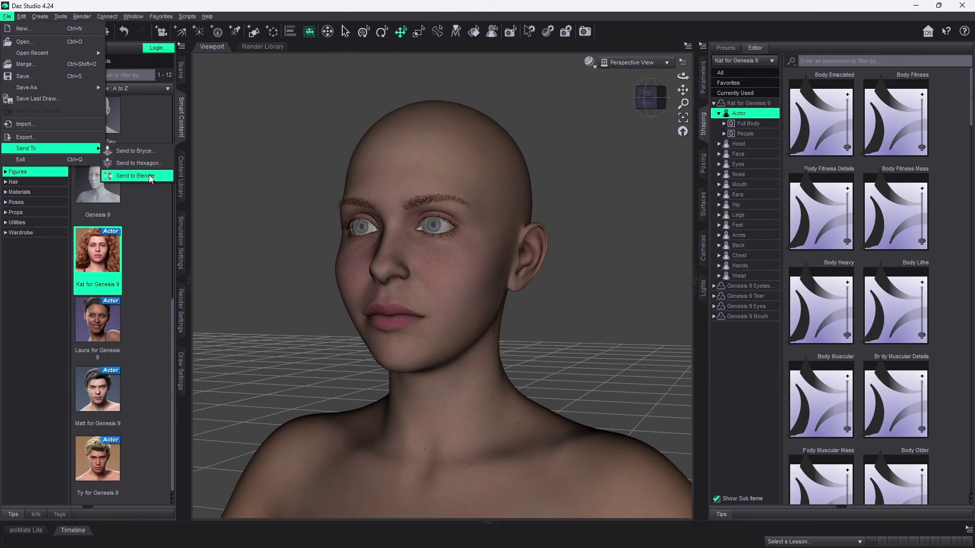
left_click(148, 174)
key("Return")
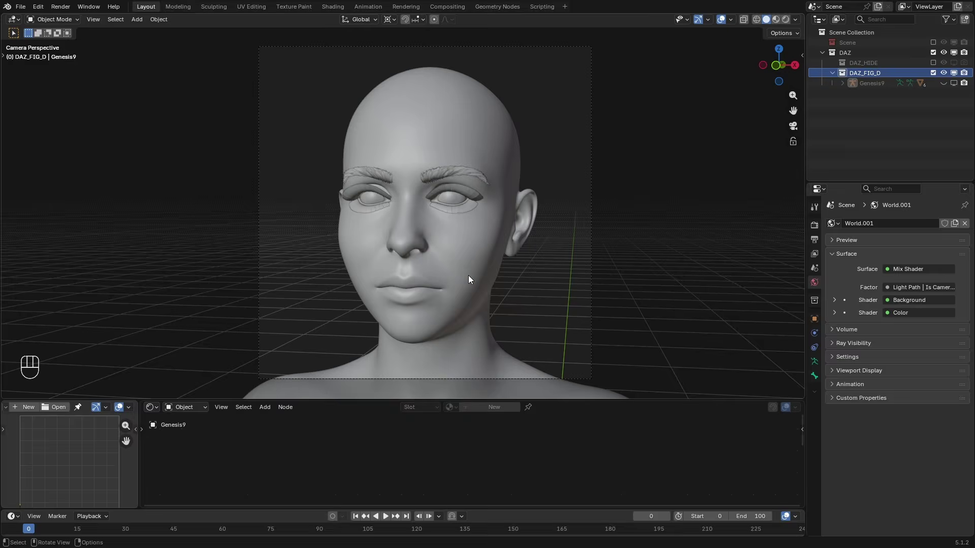
Show the figure's Kat for Genesis 9_Head material in an enlarged node editor and switch the viewport to rendered shading.
left_click(468, 289)
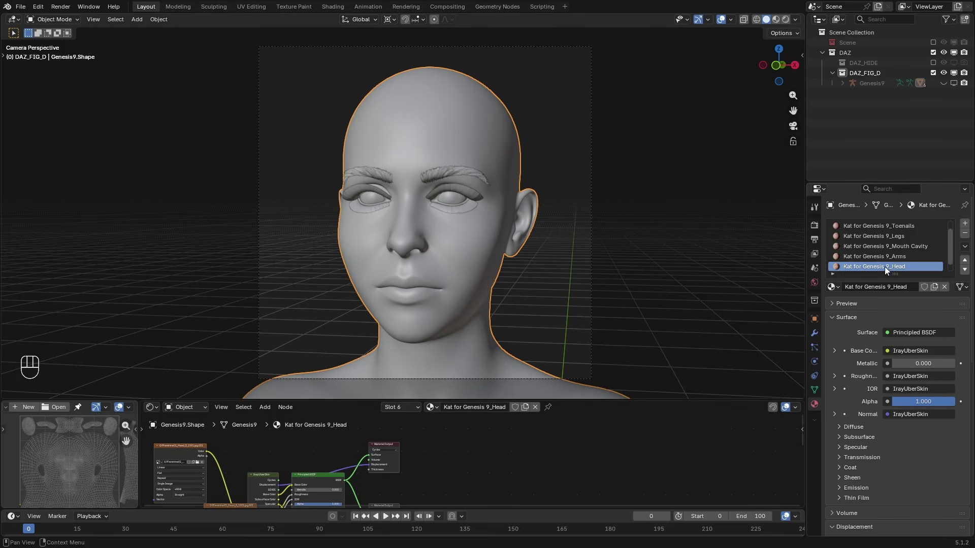
middle_click_drag(463, 470, 472, 447)
left_click_drag(474, 402, 487, 331)
middle_click_drag(505, 398, 537, 422)
left_click_drag(487, 370, 214, 476)
left_click(785, 20)
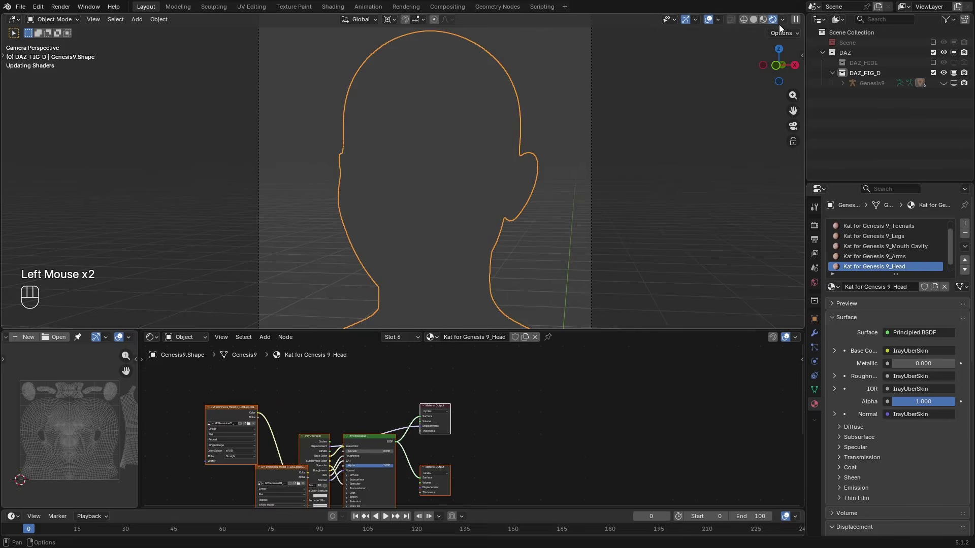
middle_click_drag(298, 431, 354, 410)
left_click(366, 422)
key("g")
right_click(380, 424)
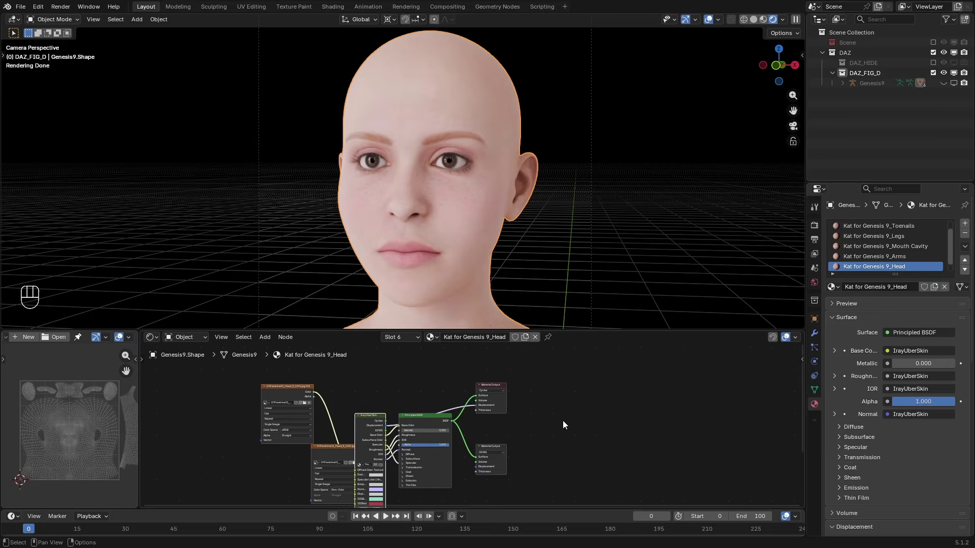
Add a new Principled BSDF node in the empty area beyond the imported head shader nodes.
middle_click_drag(563, 424, 492, 428)
scroll(492, 428, "up", 2)
key("shift+a")
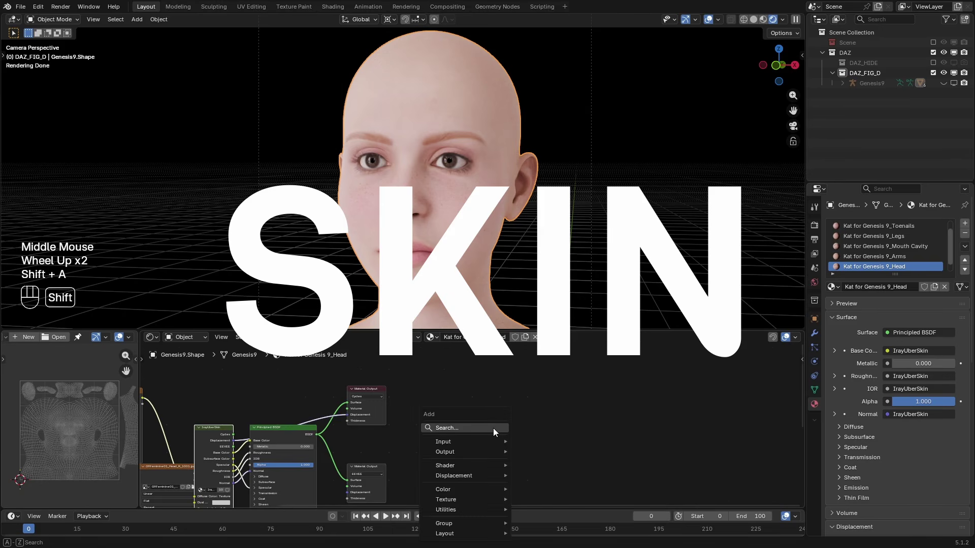
type("prince")
left_click(545, 440)
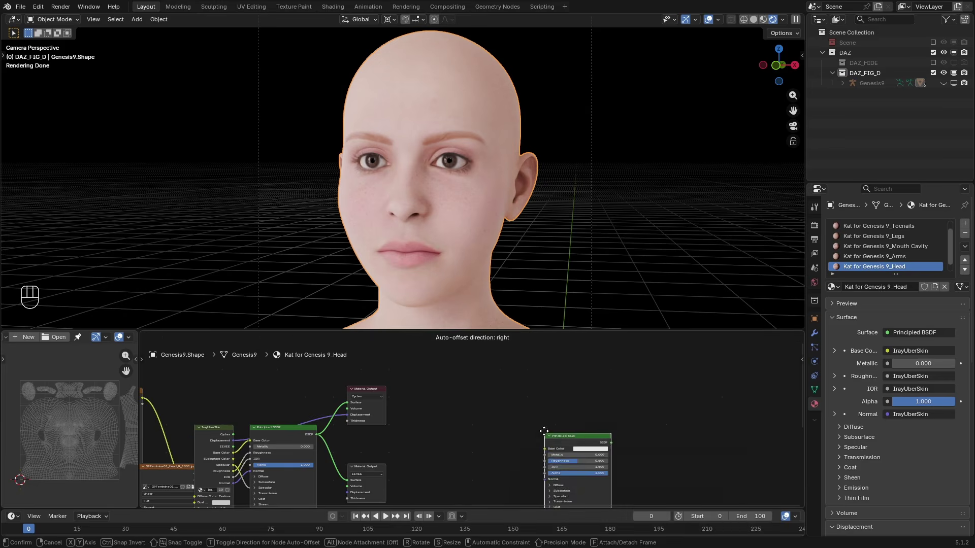
Add a Material Output node beside the new Principled BSDF and connect the BSDF to its Surface input.
key("shift+a")
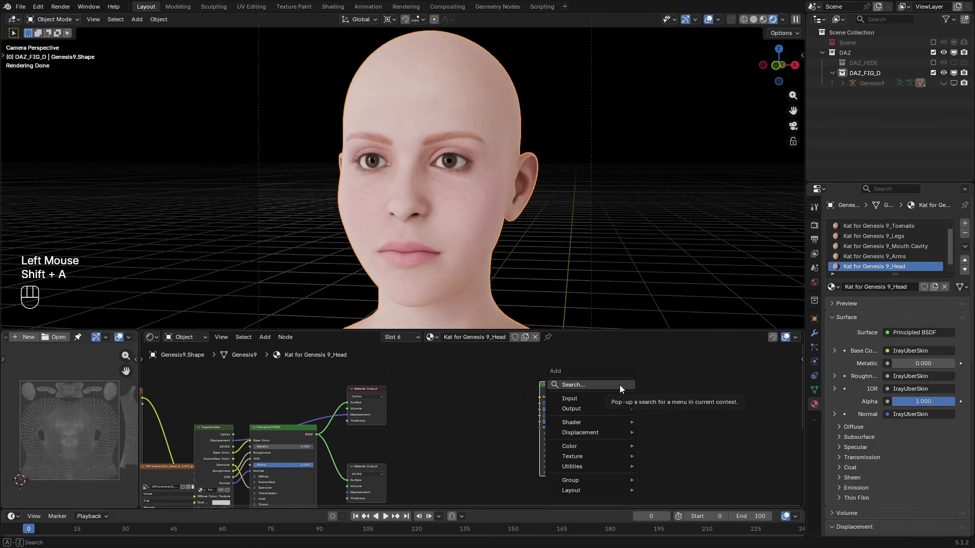
type("material")
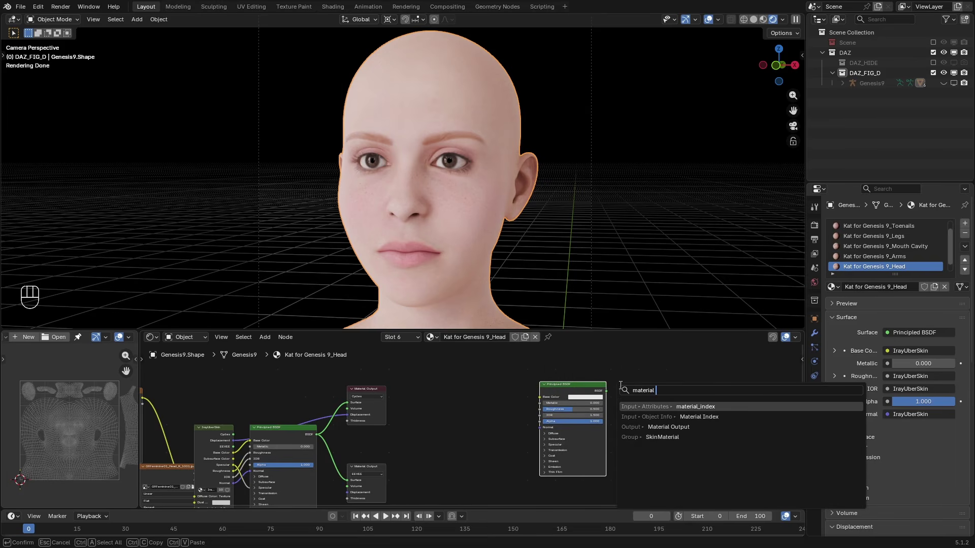
left_click(668, 427)
scroll(680, 396, "up", 2)
left_click_drag(654, 378, 737, 383)
Arrange the new Principled BSDF and Material Output side by side, clear of the imported nodes.
middle_click_drag(716, 374, 599, 408)
scroll(598, 407, "up", 1)
left_click_drag(675, 391, 671, 385)
left_click(453, 425, "shift")
key("g")
left_click(605, 387)
left_click(607, 395)
key("g")
left_click(604, 388)
scroll(478, 423, "down", 1)
middle_click(476, 357)
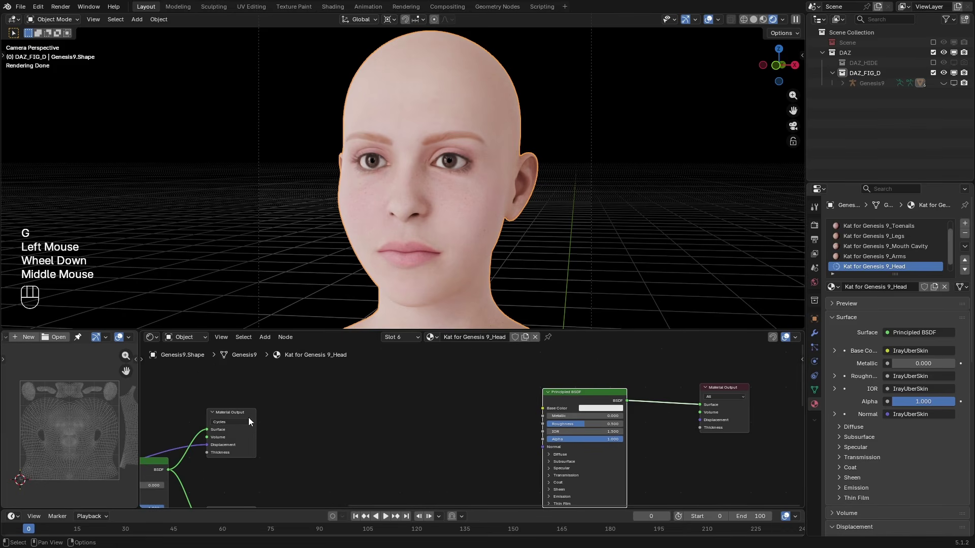
Set the imported Cycles Material Output's target to All and make the new Material Output the active one.
scroll(226, 413, "up", 2)
left_click_drag(288, 417, 286, 410)
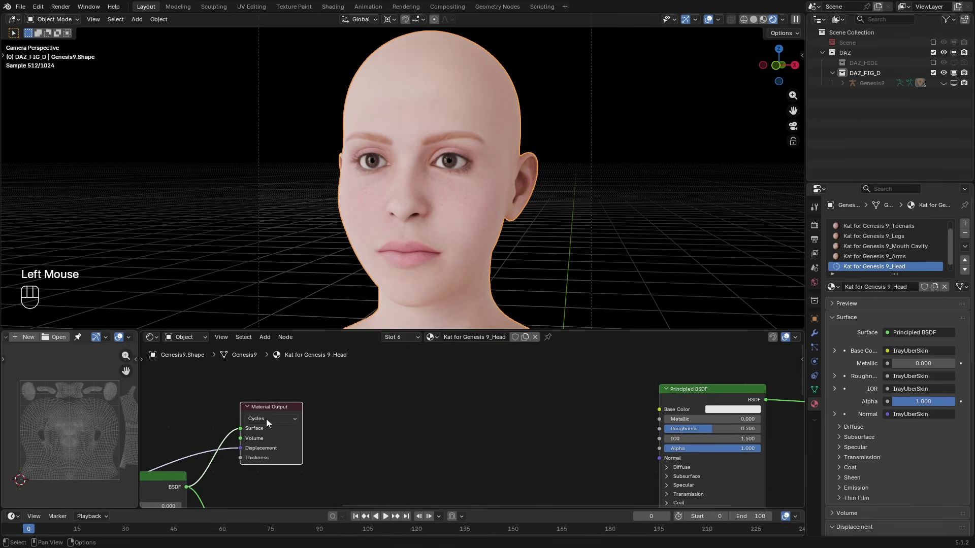
left_click(260, 419)
left_click(266, 440)
scroll(457, 435, "down", 1)
middle_click_drag(556, 430, 346, 442)
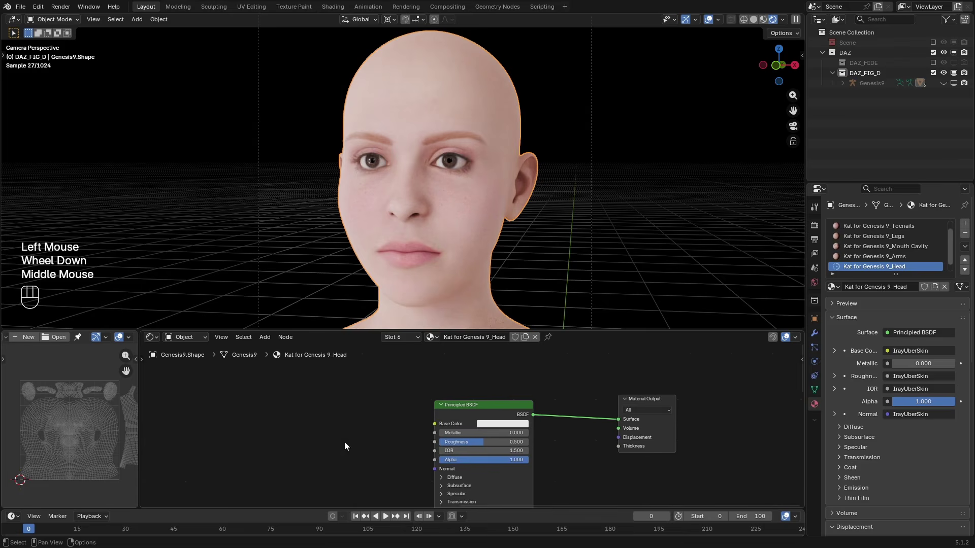
left_click(654, 430)
left_click(492, 407)
Duplicate the imported diffuse and roughness head texture nodes and place the copies before the new Principled BSDF.
scroll(421, 444, "down", 2)
middle_click_drag(438, 415, 465, 410)
scroll(465, 410, "down", 2)
left_click_drag(270, 382, 355, 450)
key("shift+d")
left_click(548, 421)
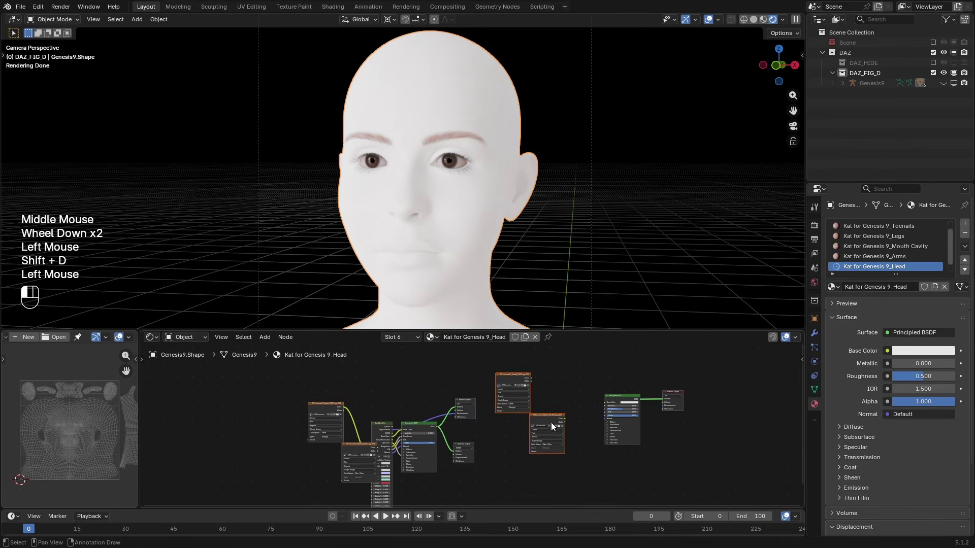
Reposition the two duplicated head texture nodes so they stack one above the other.
left_click(551, 418)
key("g")
left_click(519, 422)
left_click(519, 409)
key("g")
left_click(529, 417)
Connect the copied G9Feminine01_Head_D_1001 texture's Color to the new Principled BSDF's Base Color.
middle_click_drag(559, 397, 510, 421)
scroll(511, 421, "up", 6)
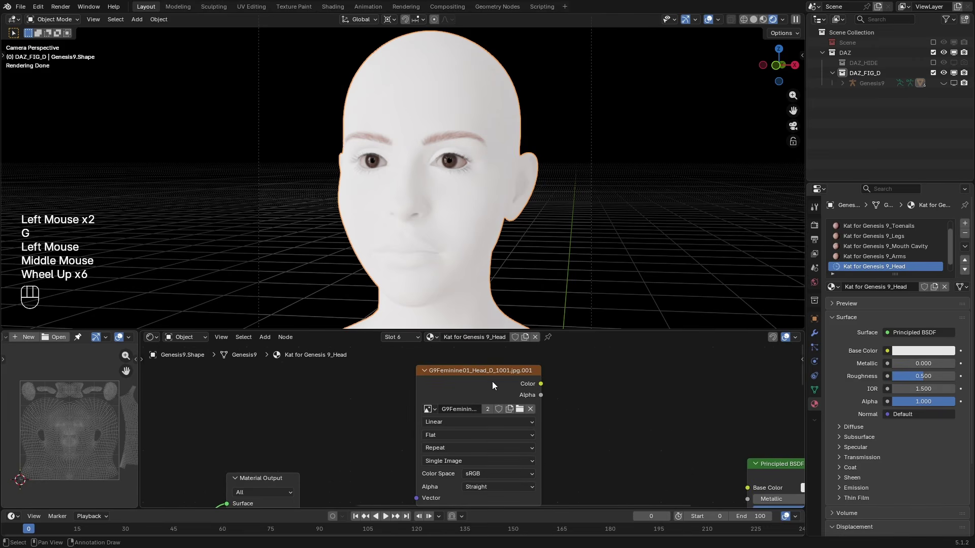
left_click(492, 381)
scroll(505, 374, "down", 2)
middle_click_drag(504, 374, 446, 372)
left_click_drag(453, 374, 630, 463)
Connect the copied G9Feminine01_Head_R_1001 texture's Color to the new Principled BSDF's Roughness.
scroll(543, 448, "down", 2)
middle_click_drag(493, 463, 487, 406)
scroll(473, 428, "up", 2)
left_click(405, 420)
left_click_drag(457, 422, 635, 399)
scroll(577, 413, "down", 2)
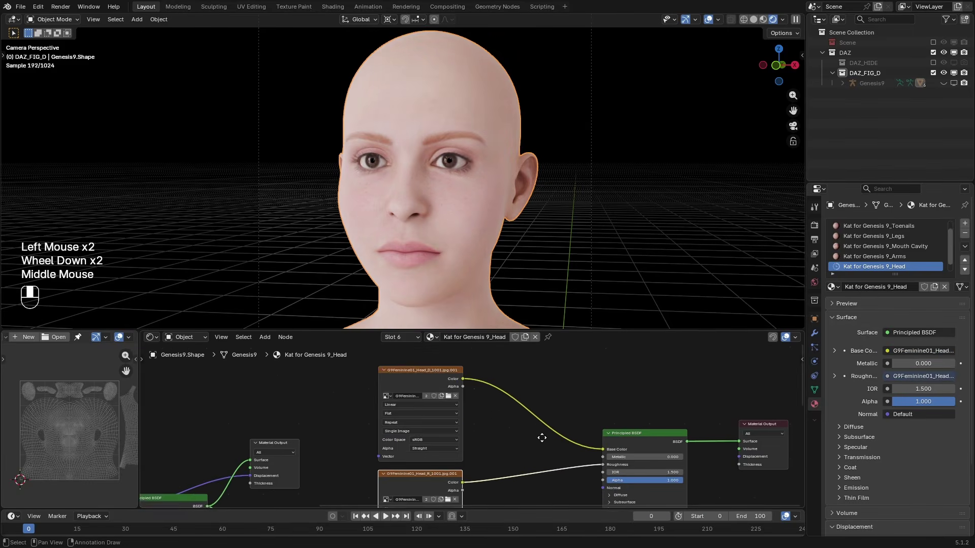
middle_click_drag(540, 423, 543, 440)
Examine the rendered skin detail up close under the eye, on the lips and on the lower face.
scroll(509, 227, "up", 2)
middle_click_drag(510, 227, 474, 236, "shift")
scroll(475, 236, "up", 6)
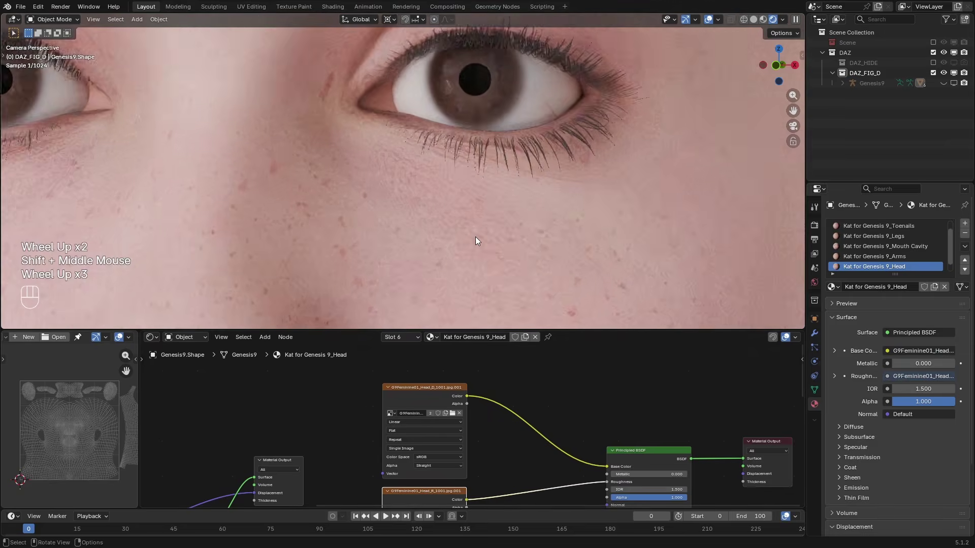
scroll(476, 236, "up", 1)
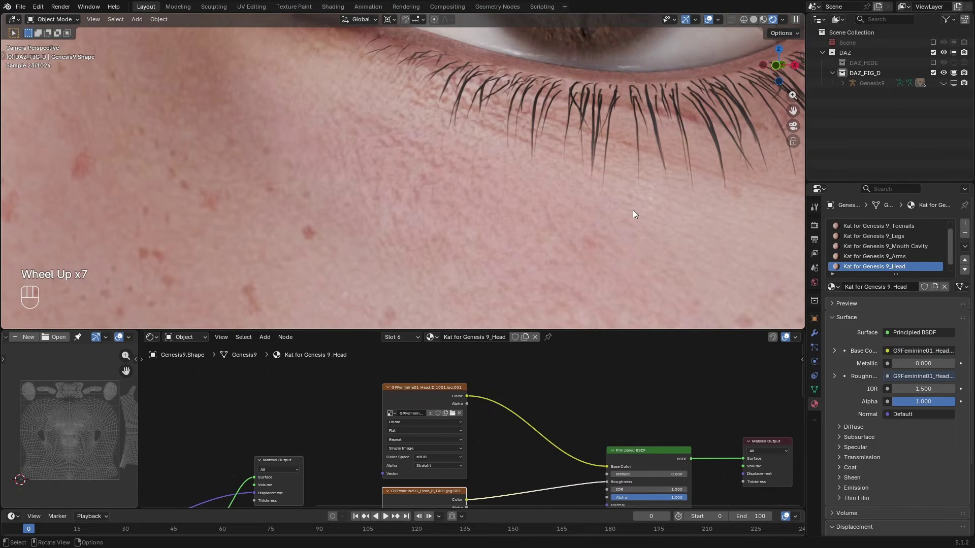
scroll(554, 232, "down", 4)
middle_click_drag(553, 232, 589, 294, "shift")
scroll(432, 235, "up", 2)
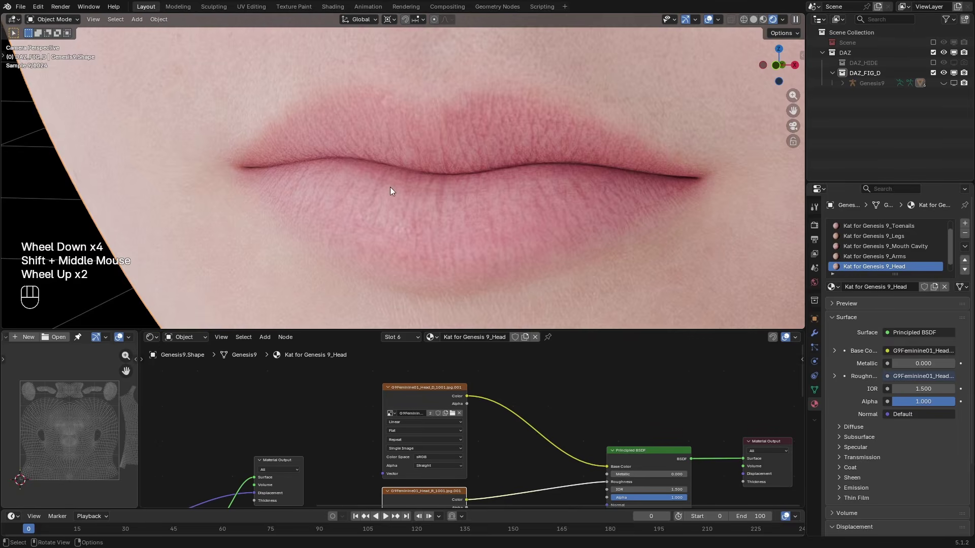
scroll(533, 166, "up", 1)
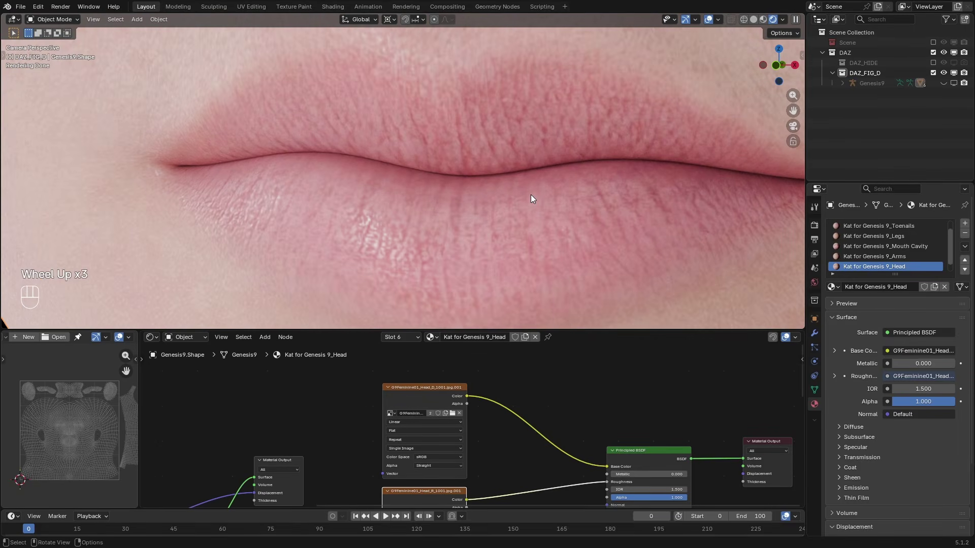
scroll(529, 201, "down", 4)
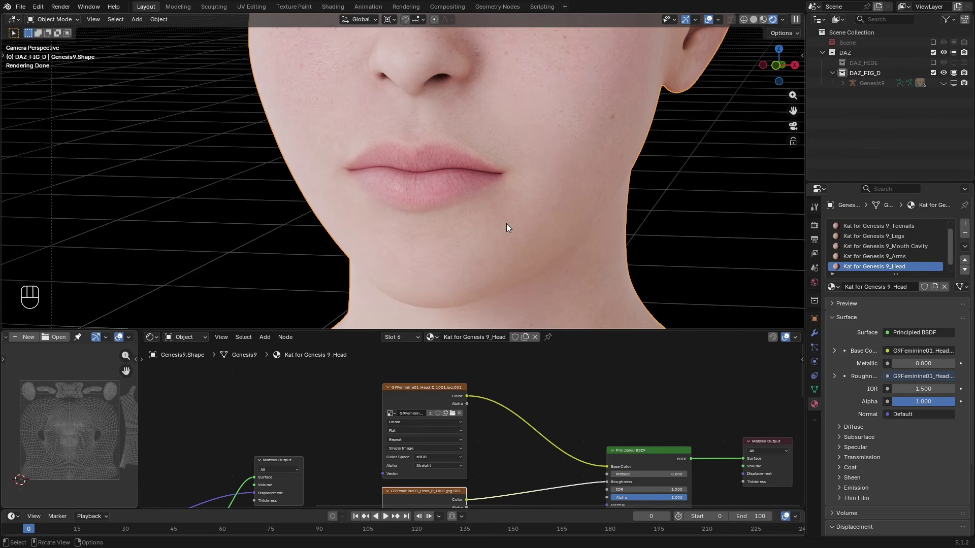
scroll(507, 227, "up", 1)
middle_click_drag(500, 233, 467, 145, "shift")
scroll(467, 145, "up", 5)
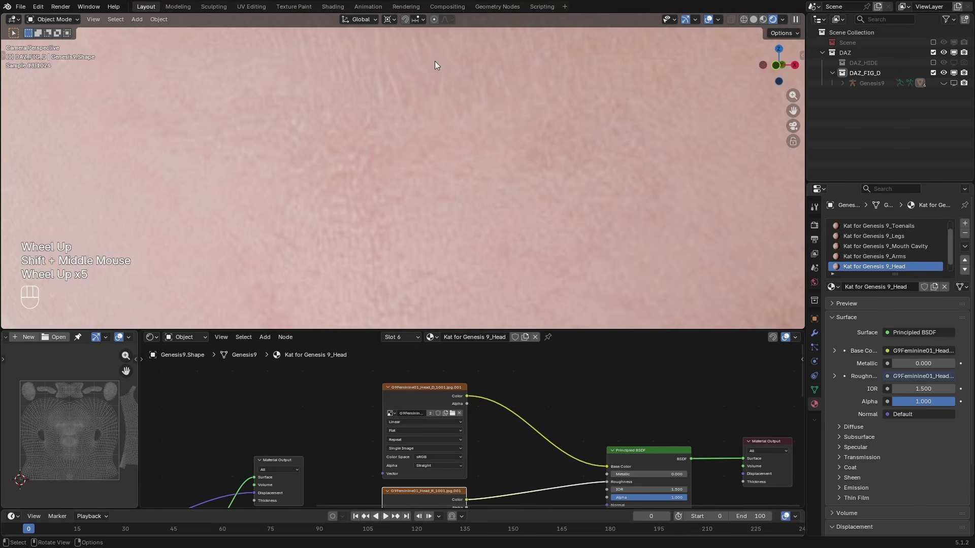
scroll(479, 102, "down", 2)
scroll(479, 106, "down", 1)
middle_click_drag(479, 109, 474, 228, "shift")
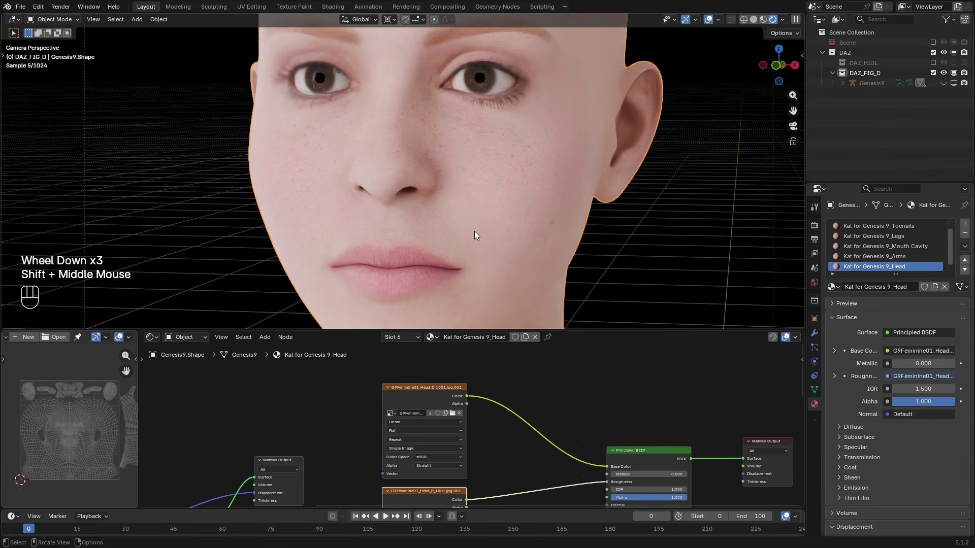
Spread the new node group by moving the two textures and shifting the Principled BSDF and Material Output farther apart from them.
scroll(543, 406, "down", 1)
middle_click_drag(520, 476, 523, 434)
left_click_drag(501, 405, 459, 449)
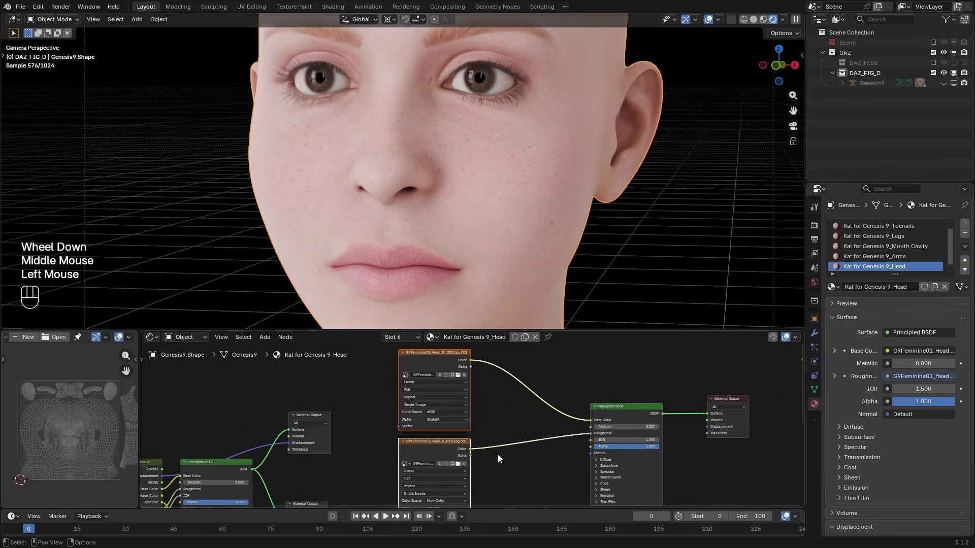
key("g")
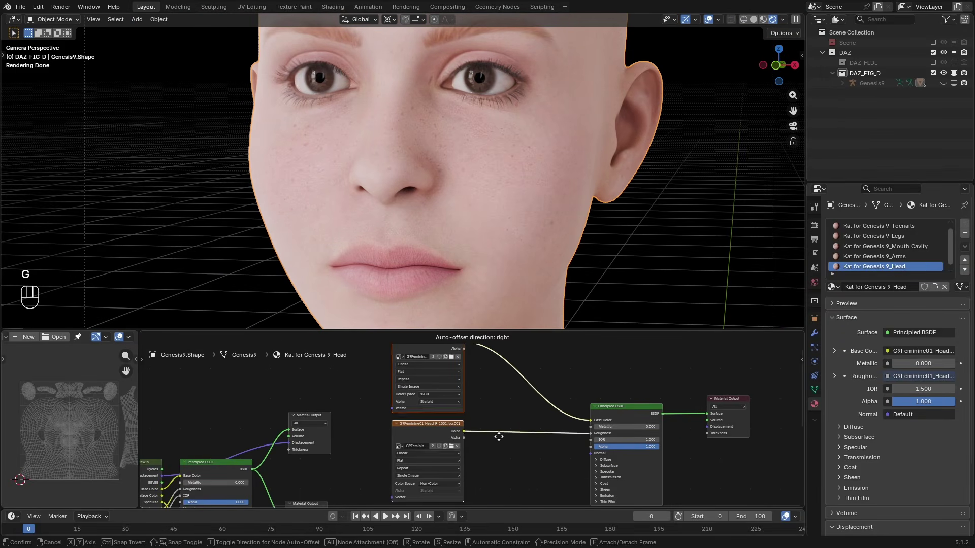
left_click(497, 438)
left_click_drag(740, 377, 460, 468)
key("g")
double_click(548, 442)
middle_click_drag(548, 442, 541, 395)
Duplicate the copied G9Feminine01_Head_R_1001 texture node and place the duplicate directly below it.
left_click(500, 382)
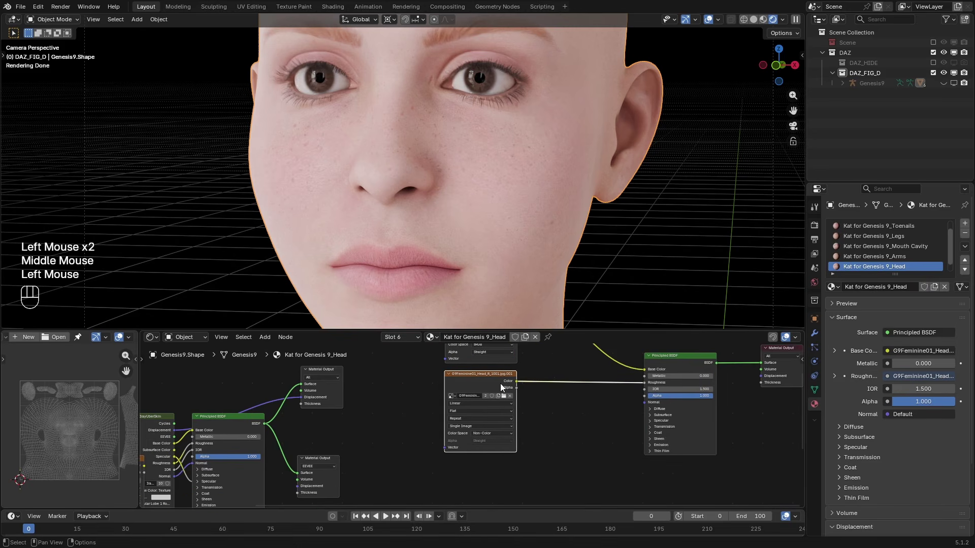
key("shift+d")
left_click(515, 466)
scroll(485, 424, "up", 2)
middle_click_drag(517, 465, 493, 429)
key("g")
left_click(494, 422)
Replace the image in the duplicated texture node with G9Feminine01_Head_SO_1001.jpg.
left_click(479, 392)
middle_click_drag(480, 392, 492, 420)
scroll(498, 431, "up", 2)
left_click(498, 431)
scroll(491, 418, "up", 2)
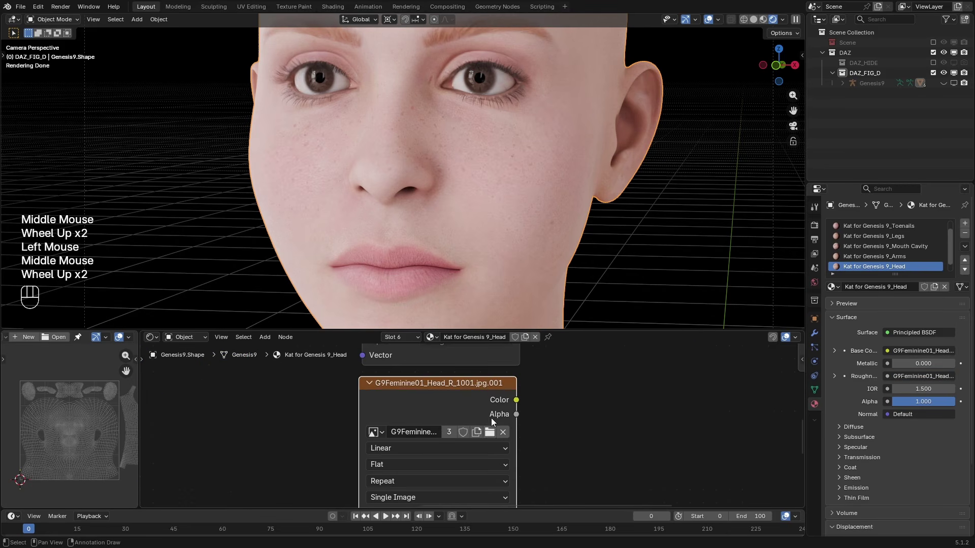
left_click(489, 433)
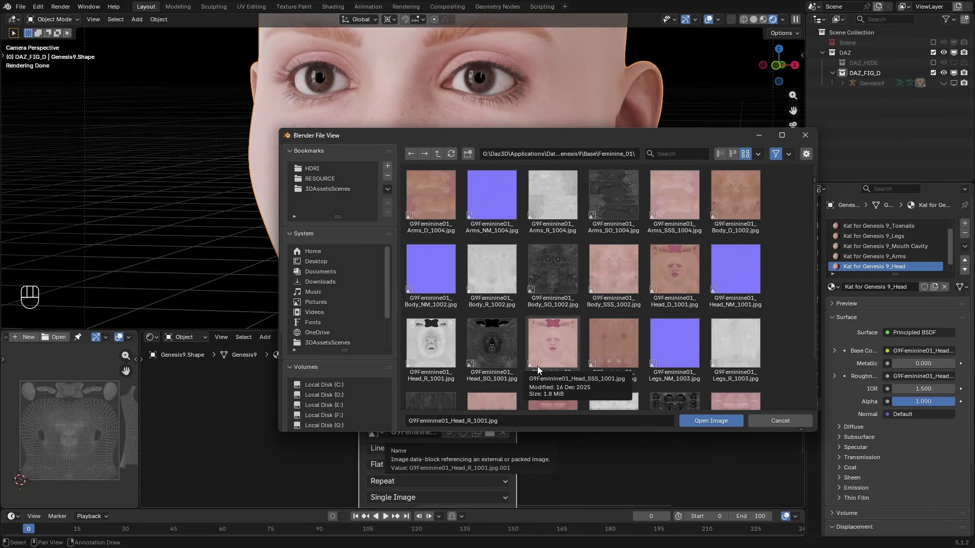
left_click(495, 349)
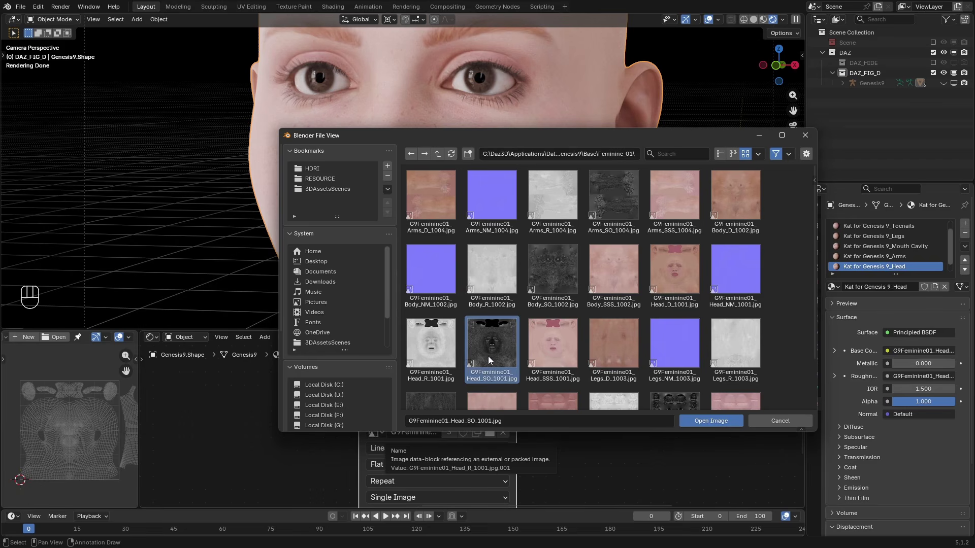
double_click(503, 351)
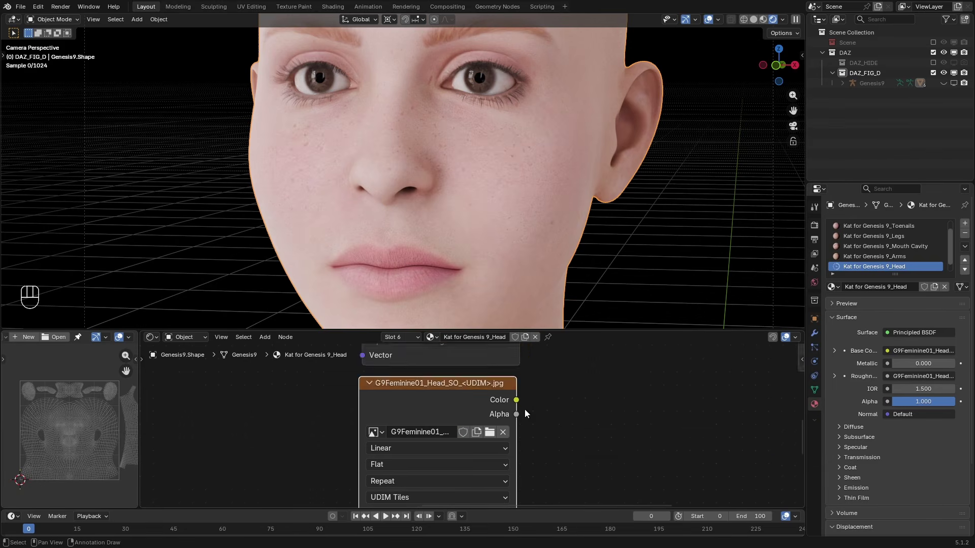
Set the G9Feminine01_Head_SO texture's color space to Non-Color.
middle_click_drag(520, 402, 540, 371)
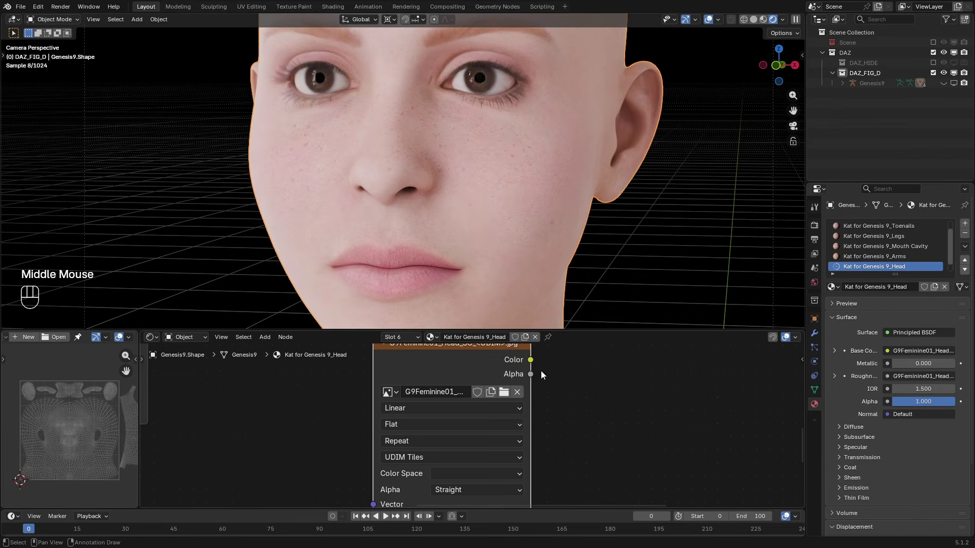
left_click(470, 473)
left_click(592, 416)
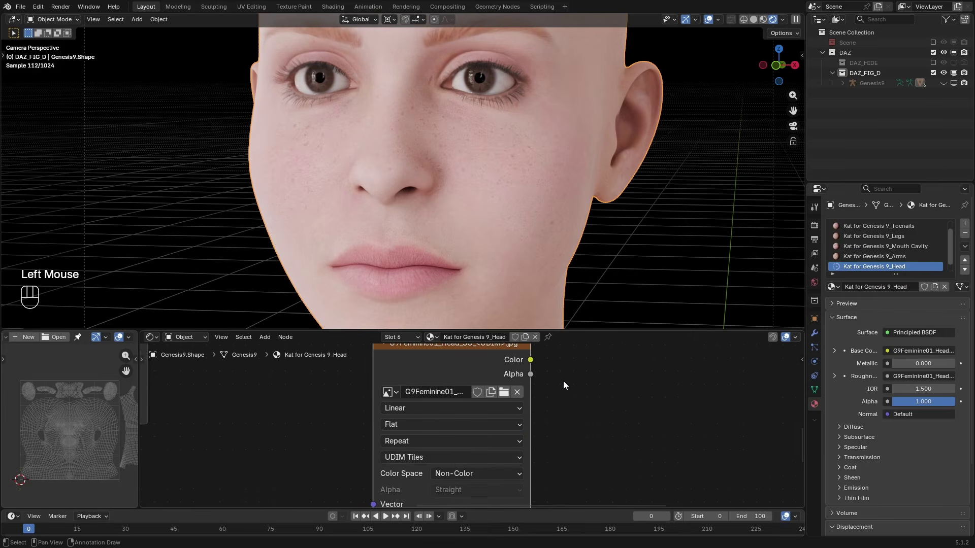
Preview the G9Feminine01_Head_SO texture directly on the head and examine its pore pattern around the nose.
scroll(491, 247, "up", 4)
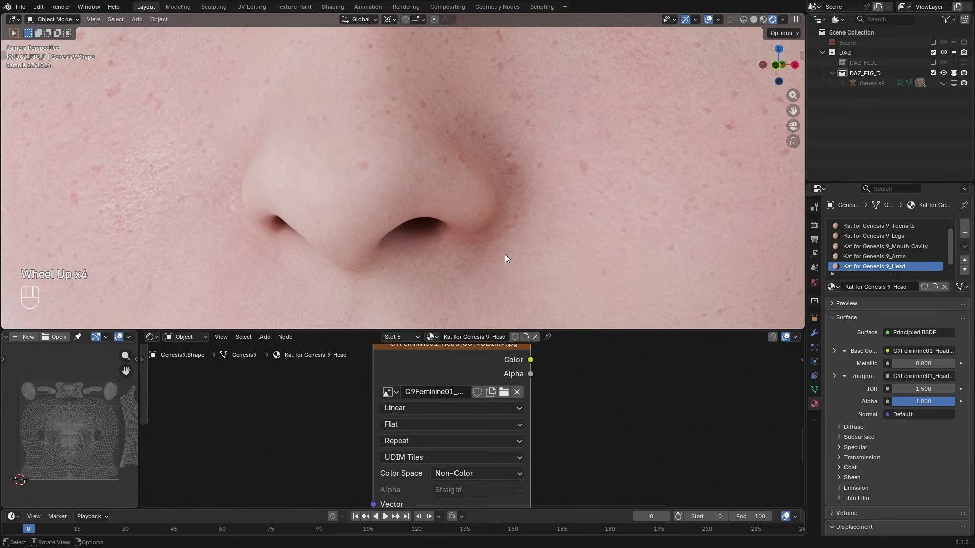
left_click(469, 358, "ctrl+shift")
scroll(423, 188, "up", 3)
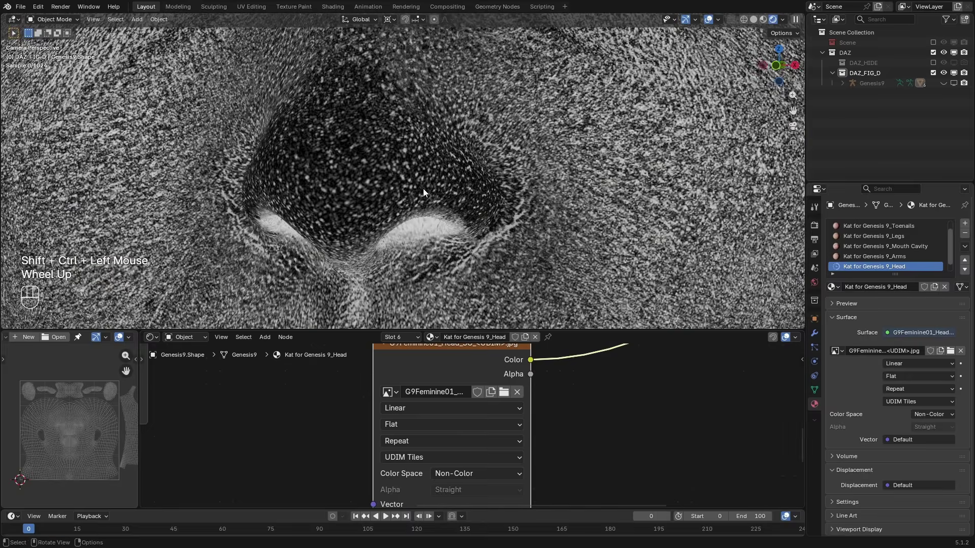
middle_click_drag(411, 204, 485, 243, "shift")
scroll(485, 242, "up", 1, "shift")
scroll(440, 198, "up", 1)
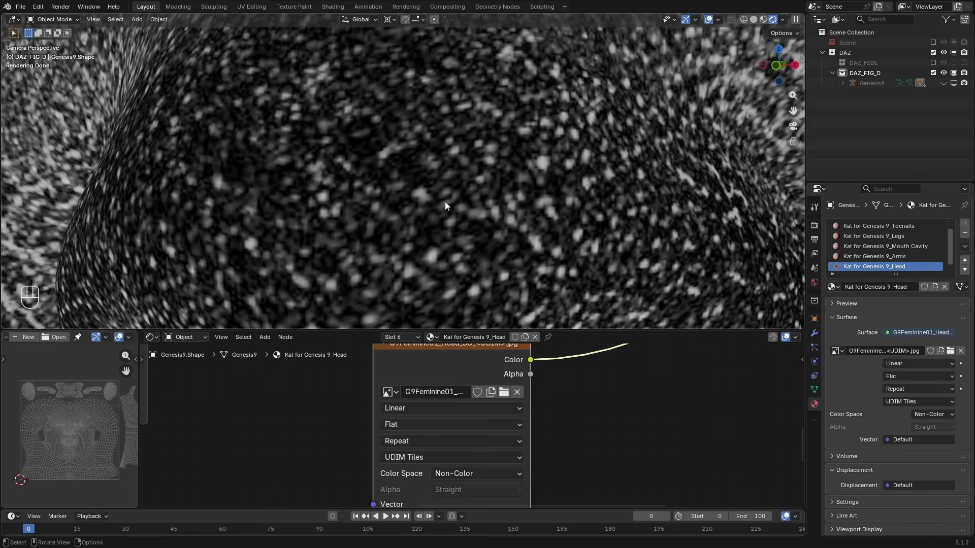
scroll(451, 198, "down", 4)
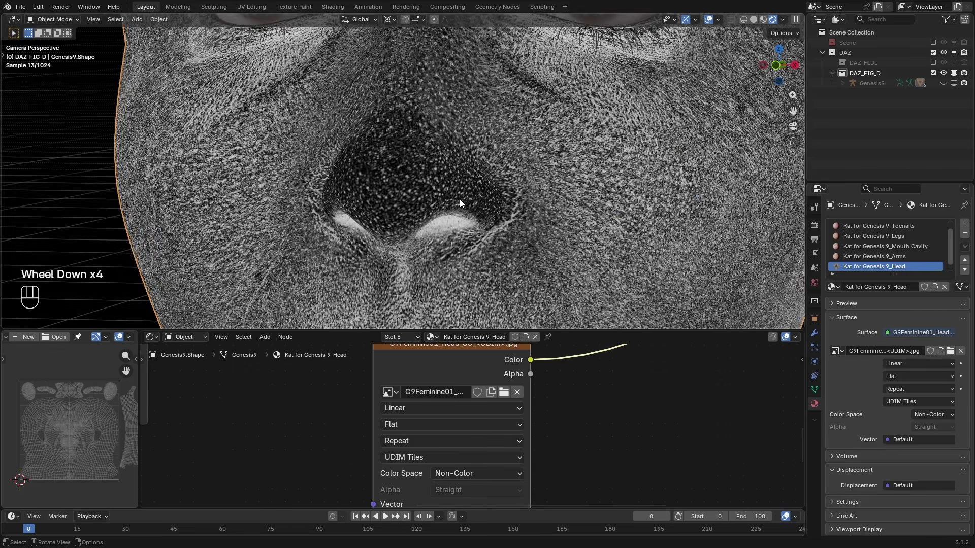
Delete the UDIM-tiled G9Feminine01_Head_SO texture node.
middle_click_drag(484, 236, 403, 425, "shift")
scroll(531, 392, "down", 1)
middle_click_drag(537, 424, 483, 420)
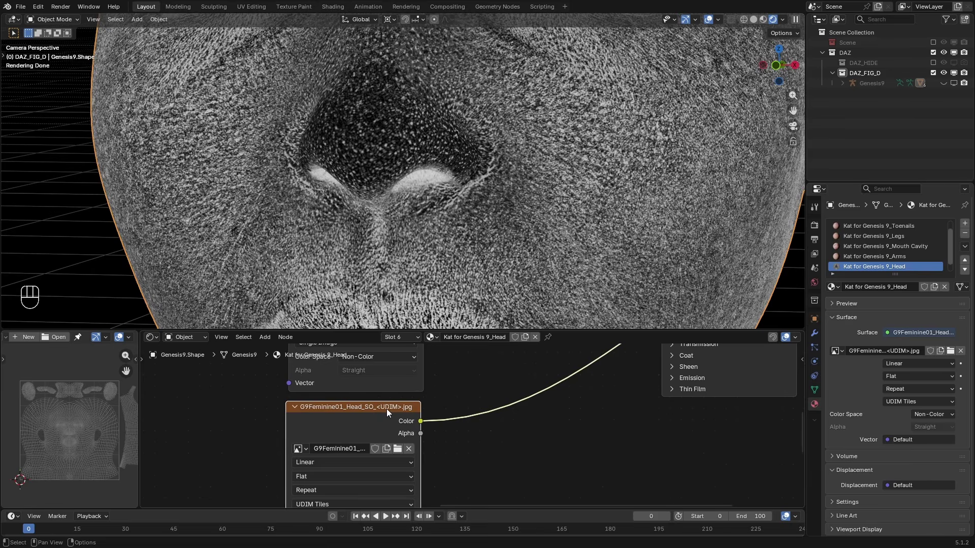
left_click(367, 416)
key("x")
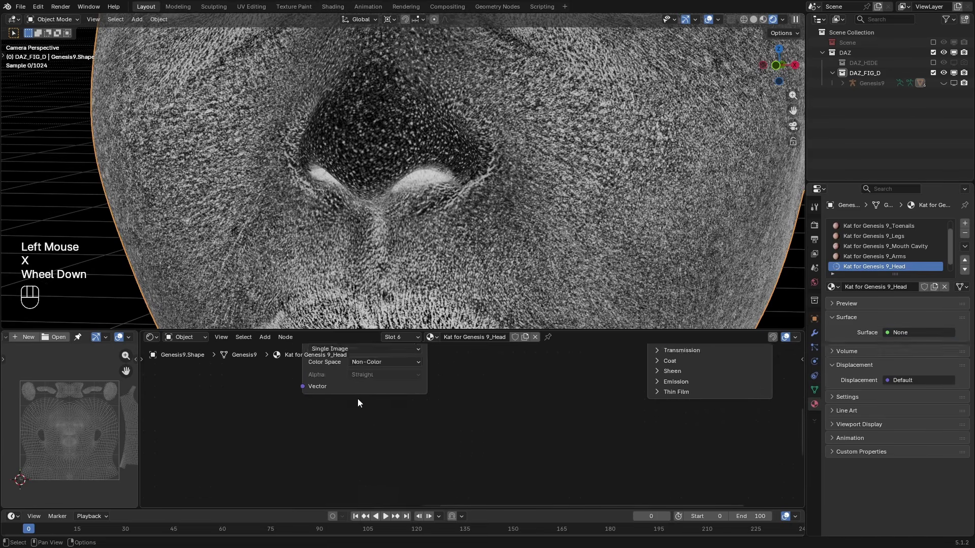
Duplicate the G9Feminine01_Head_R_1001 texture node and place the copy directly below it.
scroll(357, 396, "down", 1)
middle_click_drag(355, 384, 378, 406)
scroll(375, 381, "down", 1)
left_click(410, 346)
key("shift+d")
left_click(406, 444)
middle_click_drag(406, 444, 408, 437)
Replace the duplicated node's image with G9Feminine01_Head_SO_1001.jpg, loaded with Detect UDIMs off.
scroll(441, 409, "up", 3)
left_click(452, 405)
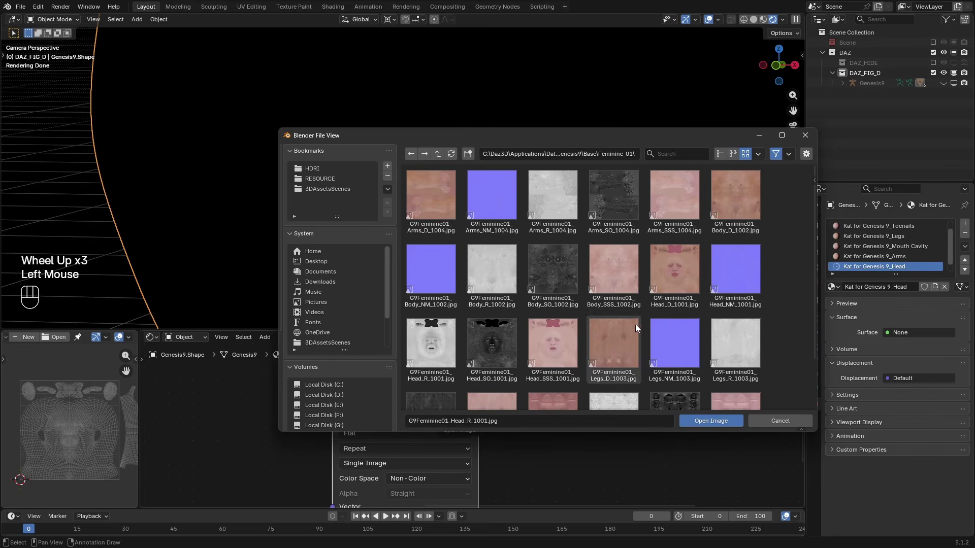
key("n")
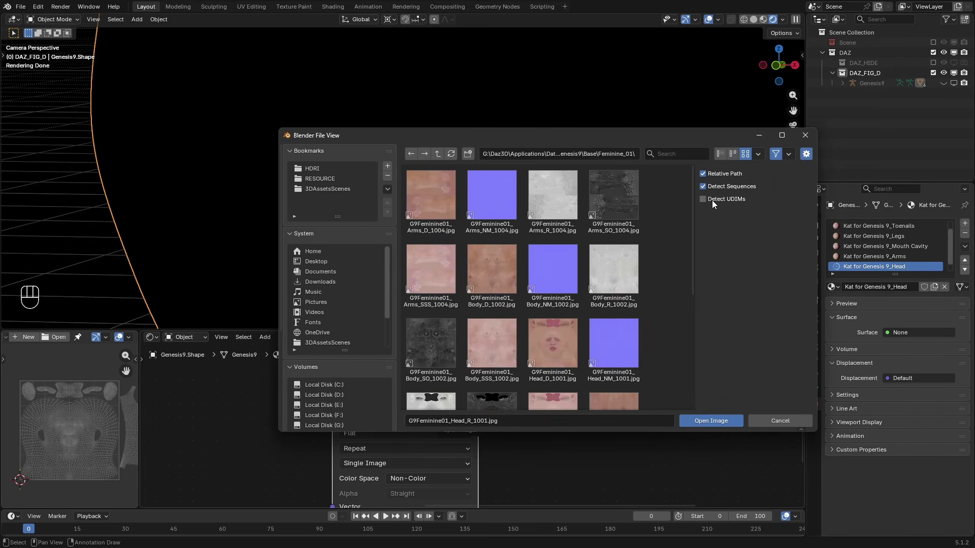
key("n")
double_click(491, 339)
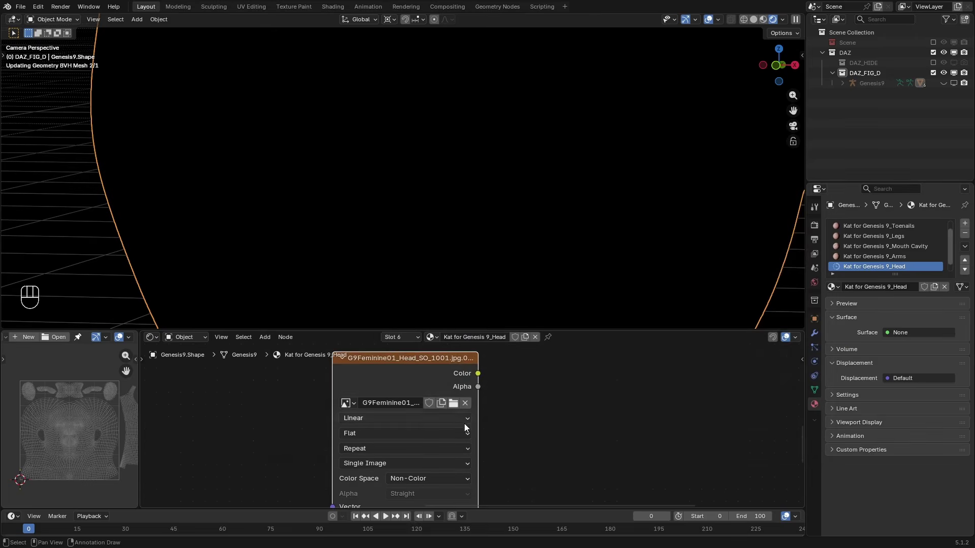
Expand the Principled BSDF's Specular section and connect the SO texture's Color output to IOR Level.
scroll(523, 367, "down", 1)
middle_click_drag(523, 367, 413, 477)
scroll(430, 439, "down", 1)
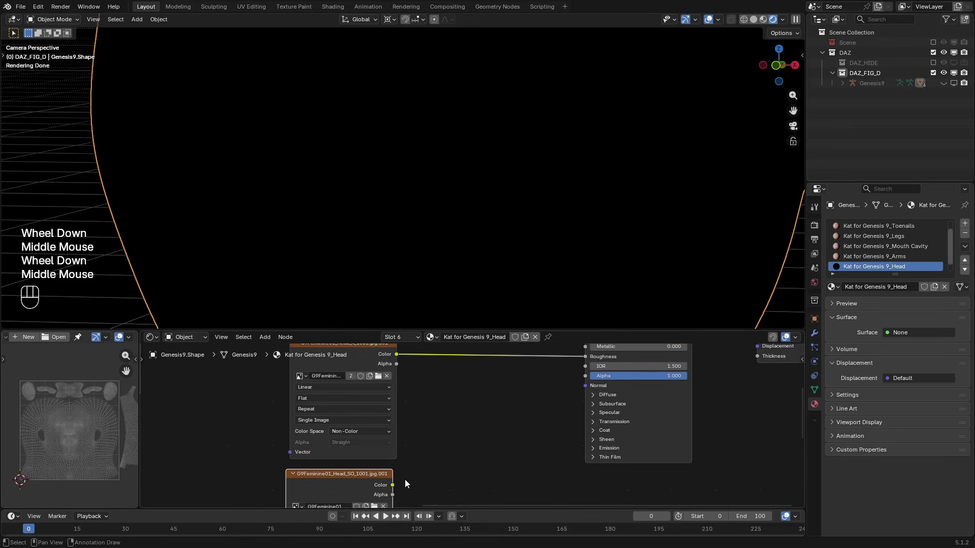
left_click(604, 412)
middle_click_drag(498, 450, 512, 417)
left_click_drag(407, 450, 600, 400)
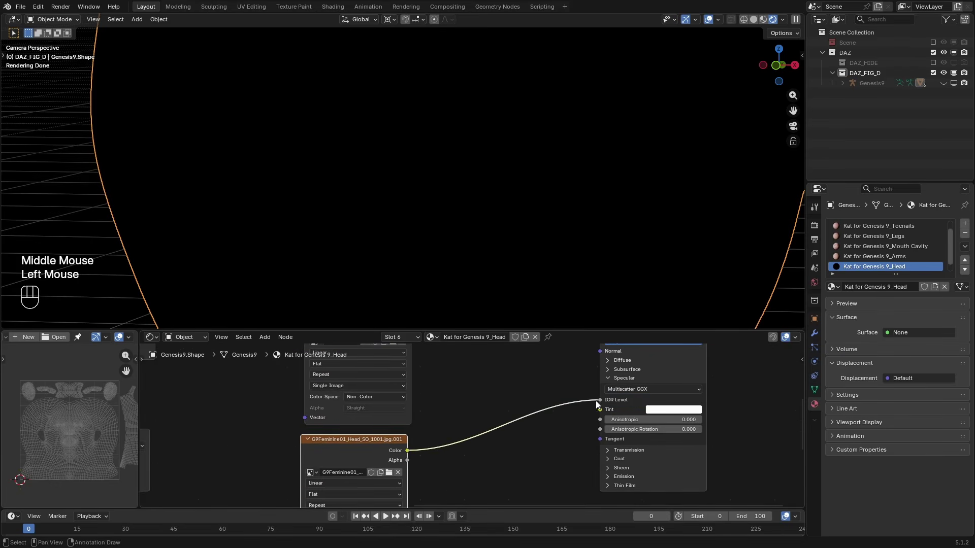
Preview the G9Feminine01_Head_SO_1001 texture directly on the head and examine the pores on the nose up close.
left_click(360, 440, "ctrl+shift")
scroll(470, 421, "down", 2)
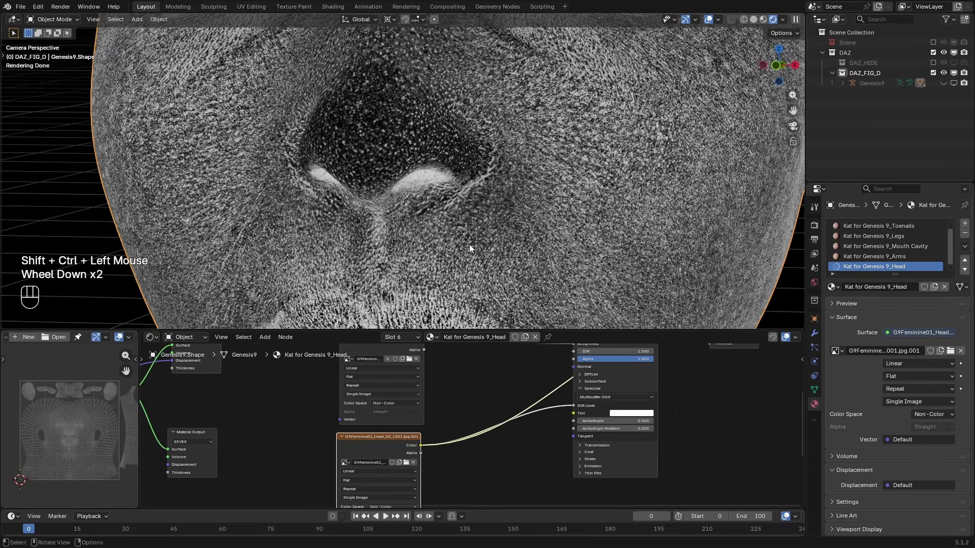
middle_click_drag(472, 242, 481, 237, "shift")
scroll(481, 236, "up", 2)
middle_click_drag(472, 102, 385, 188, "shift")
scroll(386, 188, "up", 3)
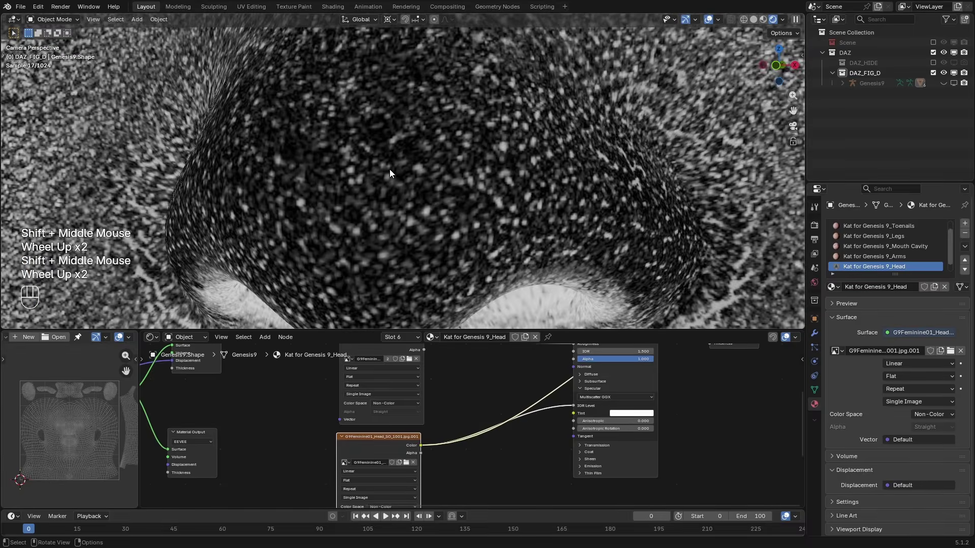
scroll(468, 192, "up", 2)
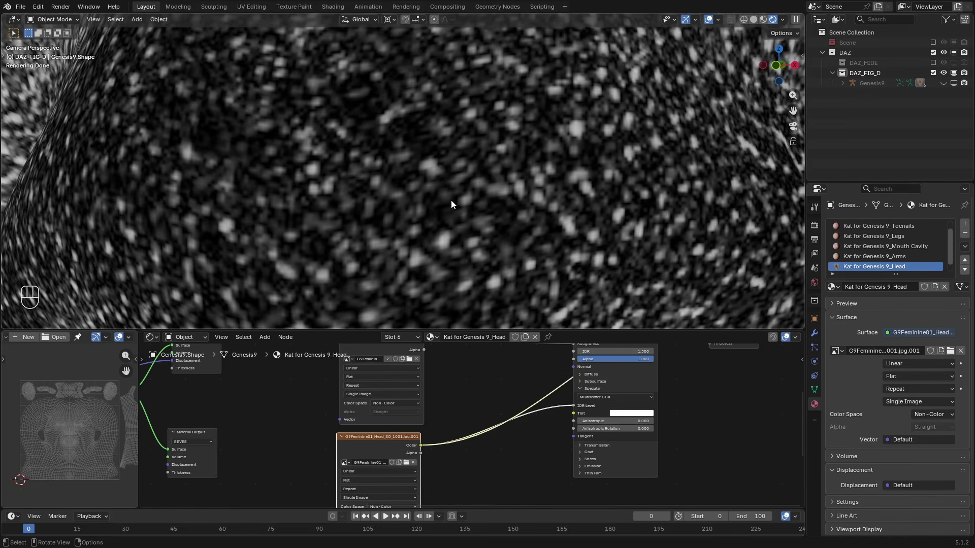
Insert a Map Range node between the SO texture and the IOR Level input, and preview its result on the head.
scroll(505, 472, "up", 2)
key("shift+a")
mouse_move(512, 477)
type("map")
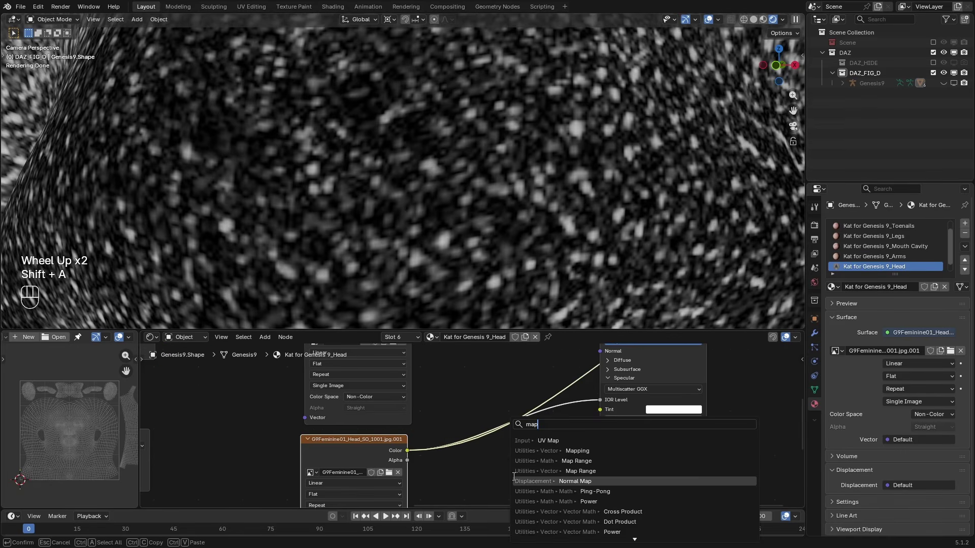
left_click(560, 461)
left_click(458, 431)
left_click(459, 425, "ctrl+shift")
Invert the SO texture by setting the Map Range node's To Min to 1 and To Max to 0.
middle_click_drag(501, 495, 501, 415)
scroll(472, 427, "up", 3)
left_click_drag(465, 422, 512, 422)
left_click(454, 436)
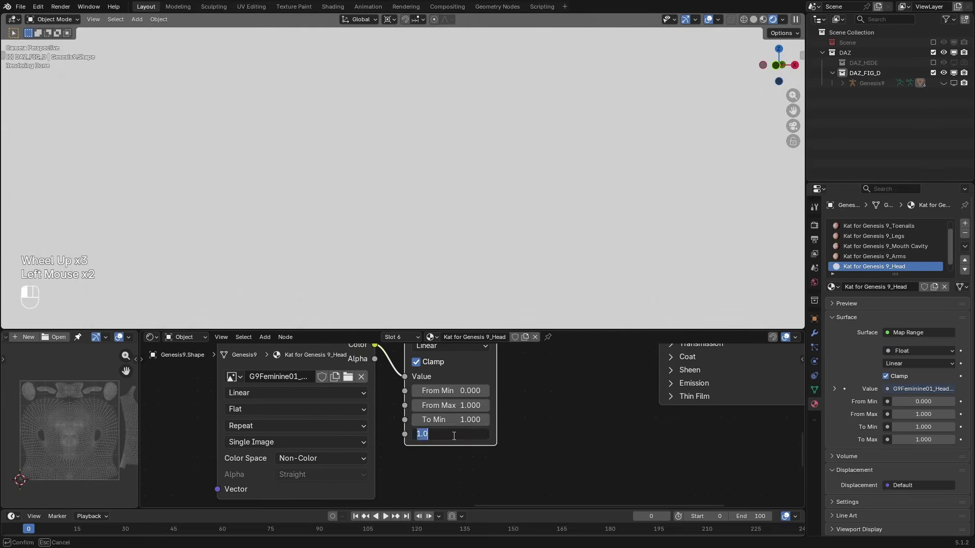
type("0")
key("Return")
scroll(516, 398, "down", 2)
middle_click_drag(523, 453, 516, 430)
scroll(507, 448, "up", 2)
scroll(515, 430, "up", 1)
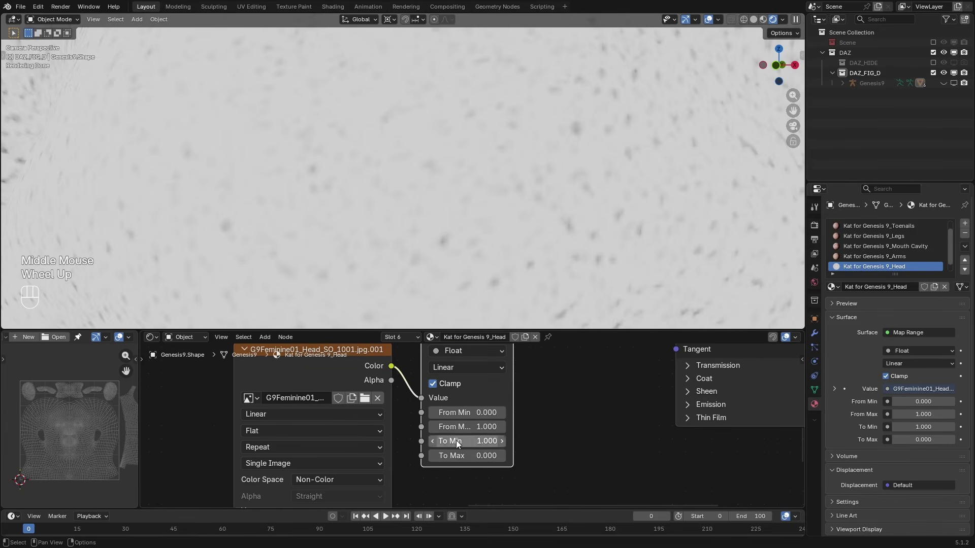
Check the inverted map around the nose and set the Map Range node's To Max to 0.1.
scroll(448, 200, "down", 3)
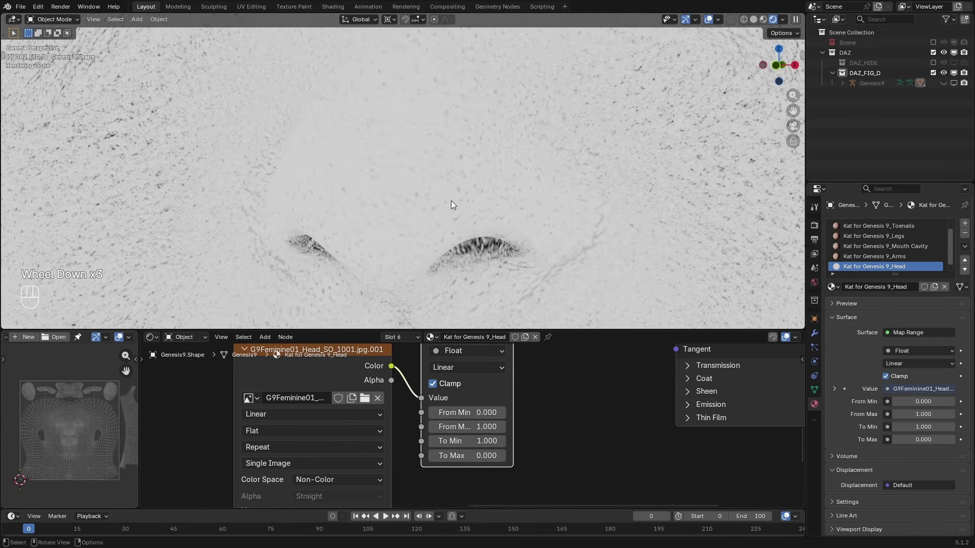
scroll(450, 200, "up", 2)
scroll(477, 446, "up", 1)
left_click_drag(473, 446, 453, 446)
scroll(480, 226, "down", 3)
scroll(480, 225, "up", 1)
left_click(454, 464)
type("0.1")
key("Return")
Reconnect the Principled BSDF to the material output and enlarge the 3D viewport to show more of the face.
scroll(582, 392, "down", 2)
middle_click_drag(582, 392, 490, 447)
left_click(513, 447)
scroll(533, 377, "down", 2)
middle_click_drag(533, 377, 470, 402)
left_click(496, 408, "ctrl+shift")
scroll(451, 422, "down", 1)
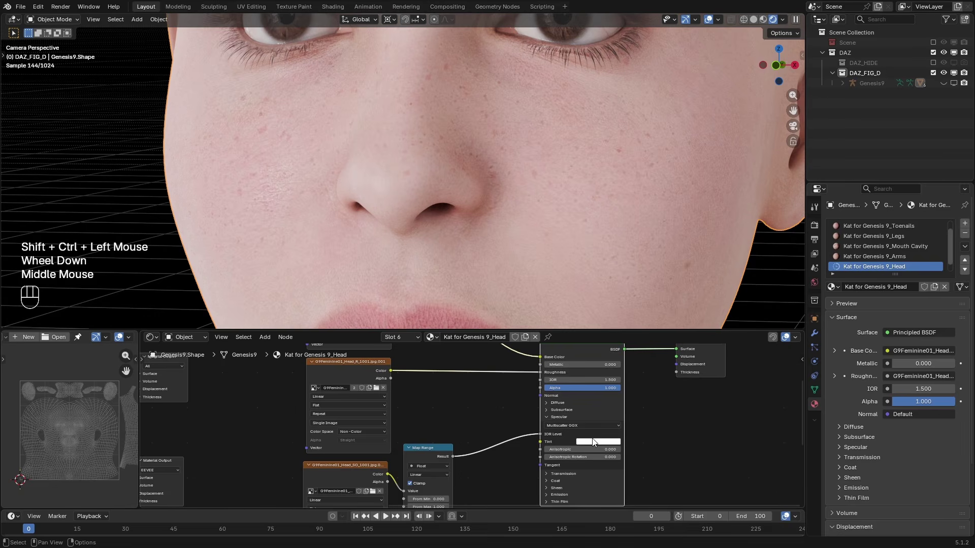
left_click_drag(464, 333, 464, 382)
scroll(484, 309, "down", 2)
middle_click_drag(484, 309, 486, 279, "shift")
Duplicate the G9Feminine01_Head_SO_1001 texture node and place the copy directly below it.
scroll(466, 477, "down", 3)
middle_click_drag(466, 476, 472, 440)
left_click(439, 447)
key("shift+d")
left_click(451, 467)
Replace the image in the newly duplicated texture node with G9Feminine01_Head_NM_1001.jpg.
scroll(471, 441, "up", 1)
scroll(472, 440, "up", 3)
left_click(475, 456)
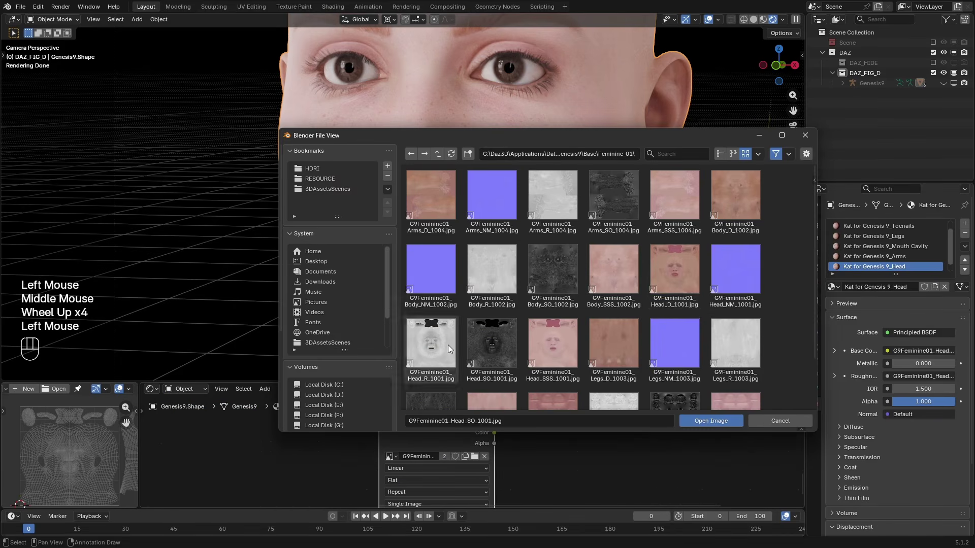
double_click(739, 278)
mouse_move(551, 479)
middle_mouse_down()
mouse_move(582, 416)
mouse_move(554, 477)
middle_mouse_up()
left_click(495, 452)
scroll(580, 419, "down", 1)
scroll(456, 442, "up", 2)
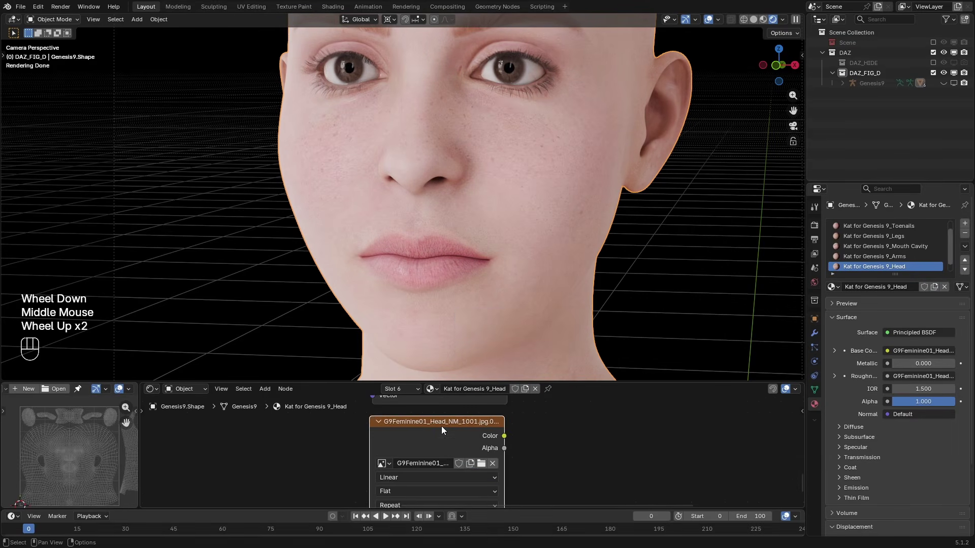
Connect the G9Feminine01_Head_NM_1001 texture's Color output to the Principled BSDF's Normal input.
scroll(533, 422, "down", 3)
middle_click_drag(539, 421, 470, 473)
scroll(470, 473, "down", 1)
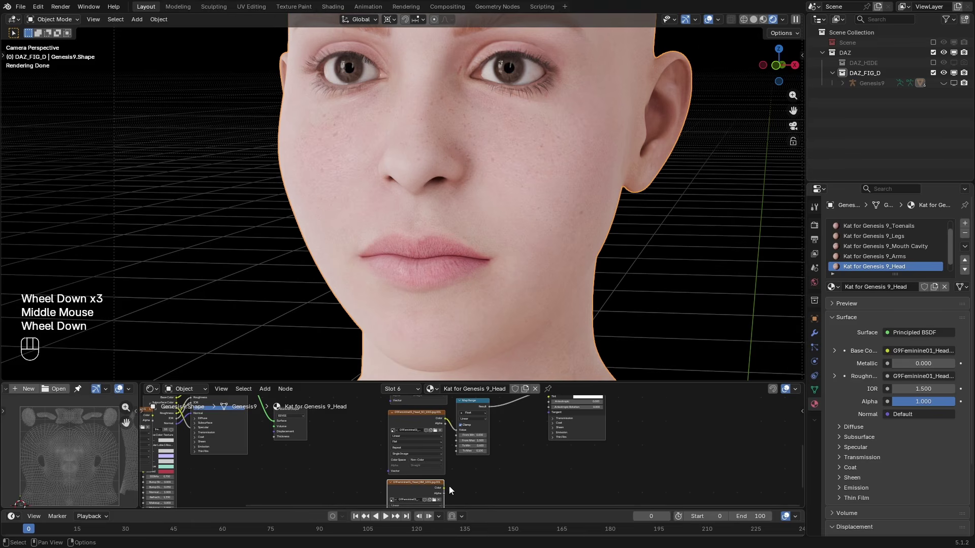
left_click_drag(490, 406, 550, 436)
scroll(545, 481, "up", 1)
Insert a Normal Map node into the link between the NM texture and the Principled BSDF's Normal input.
key("shift+a")
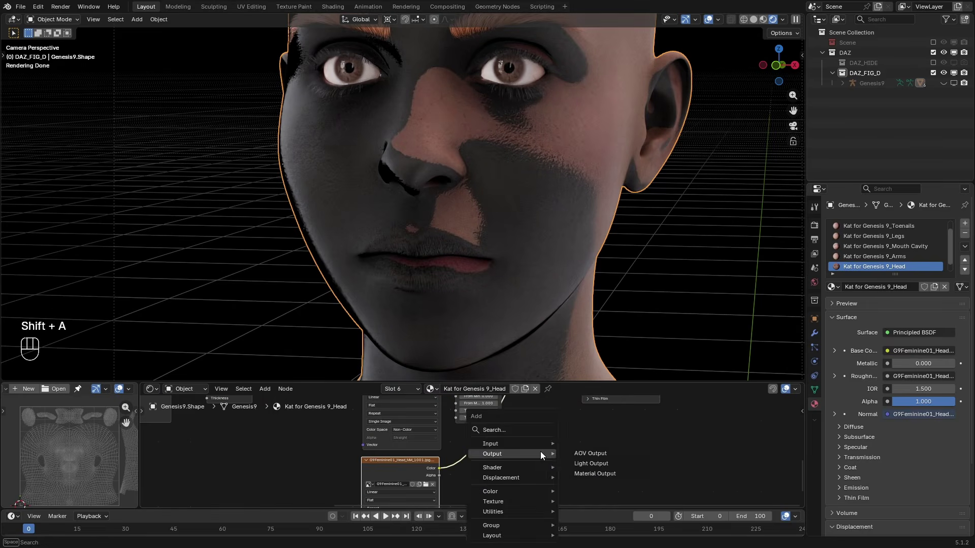
type("norma")
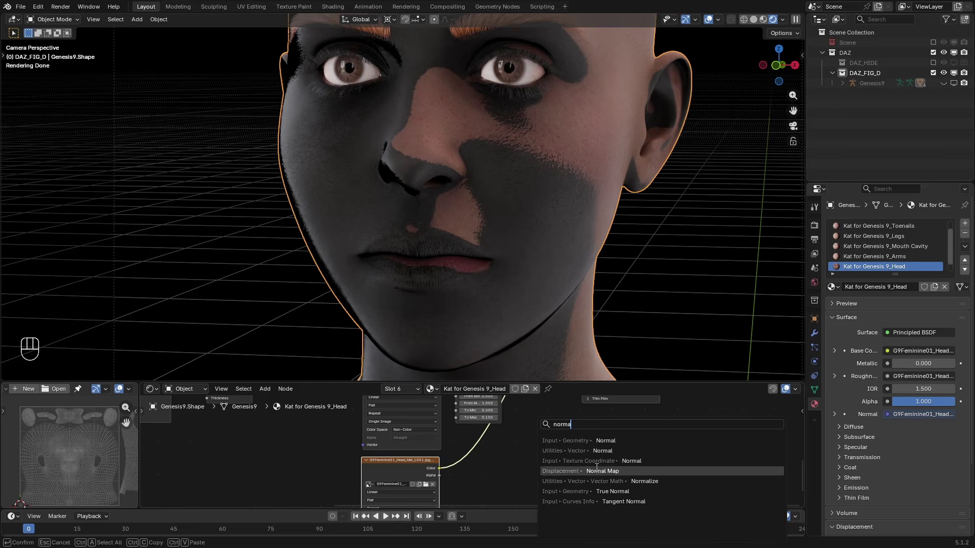
left_click(543, 471)
middle_click_drag(484, 464, 494, 422)
Examine the normal map detail on the lips and cheek up close.
scroll(459, 281, "up", 2)
middle_click_drag(459, 282, 447, 198, "shift")
scroll(432, 269, "up", 2)
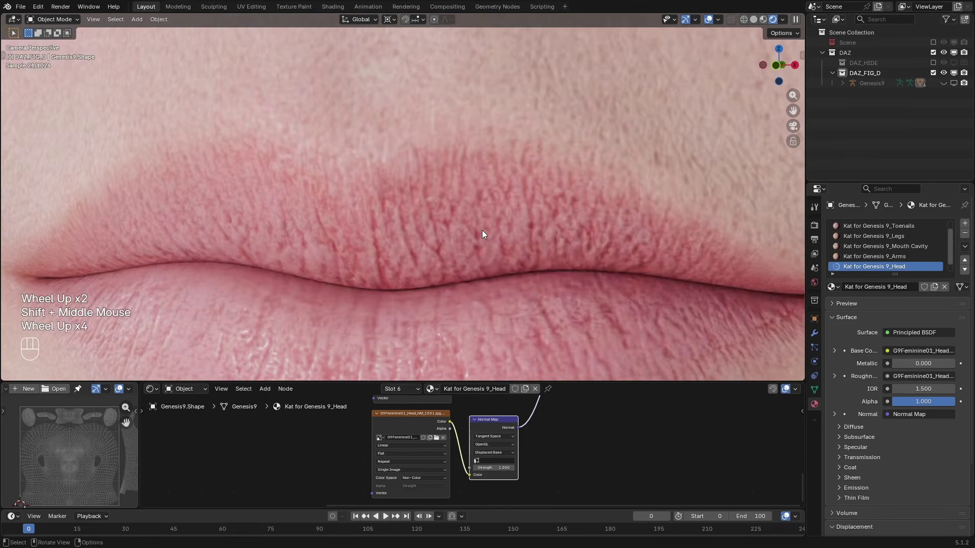
scroll(533, 171, "down", 2)
middle_click_drag(582, 122, 388, 358, "shift")
scroll(470, 314, "up", 2)
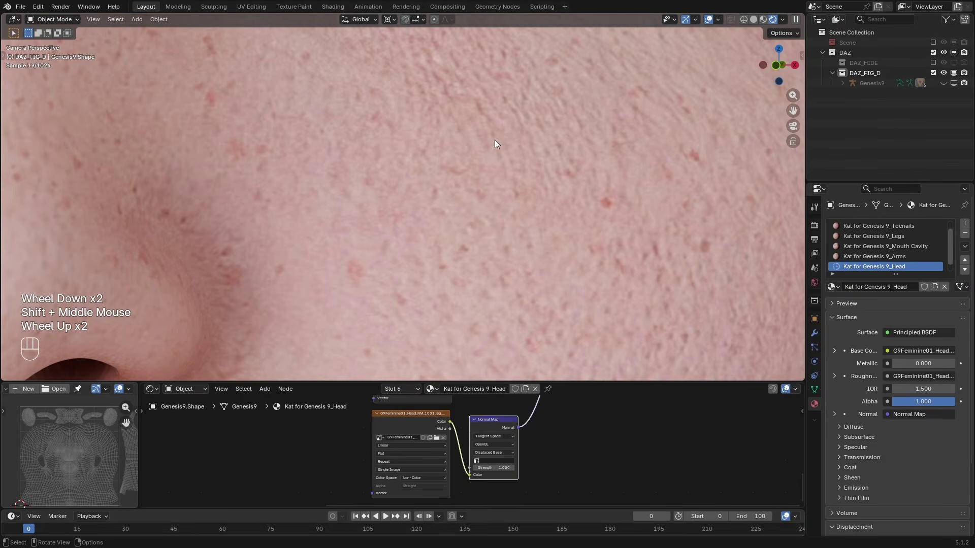
middle_click_drag(489, 156, 511, 212, "shift")
scroll(453, 446, "down", 2)
Insert a Color Ramp node between the Head_R_1001 texture and the Roughness input, and preview it on the head.
middle_click_drag(453, 446, 508, 447)
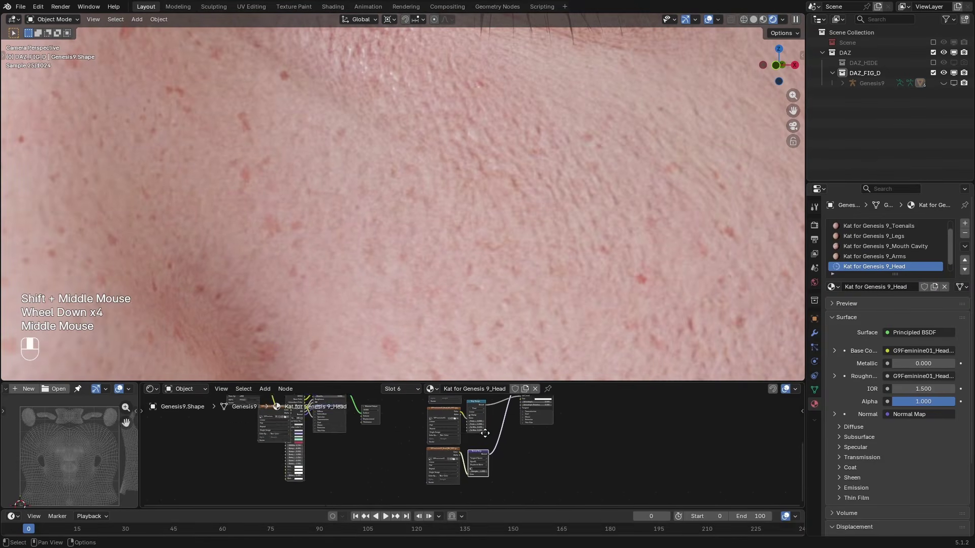
scroll(574, 447, "up", 2)
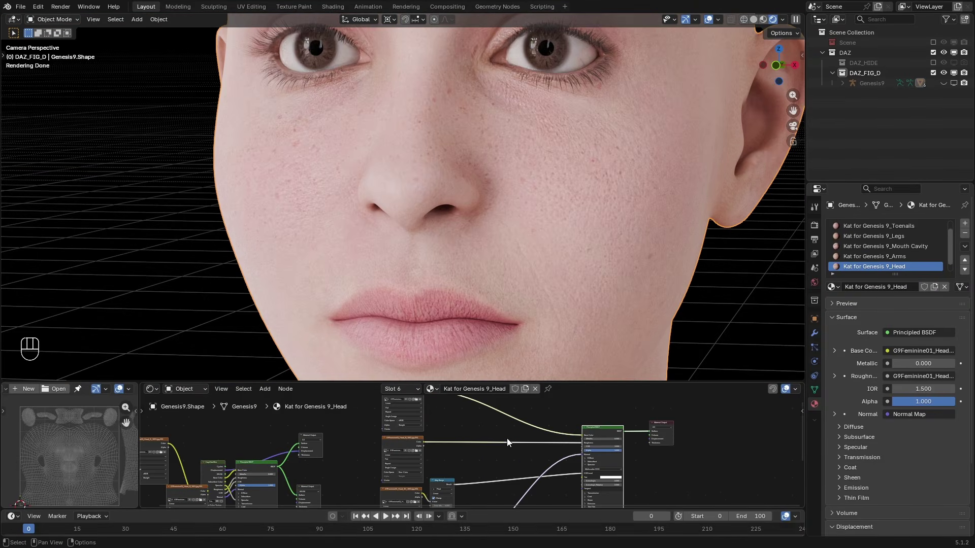
scroll(506, 437, "up", 3)
key("shift+a")
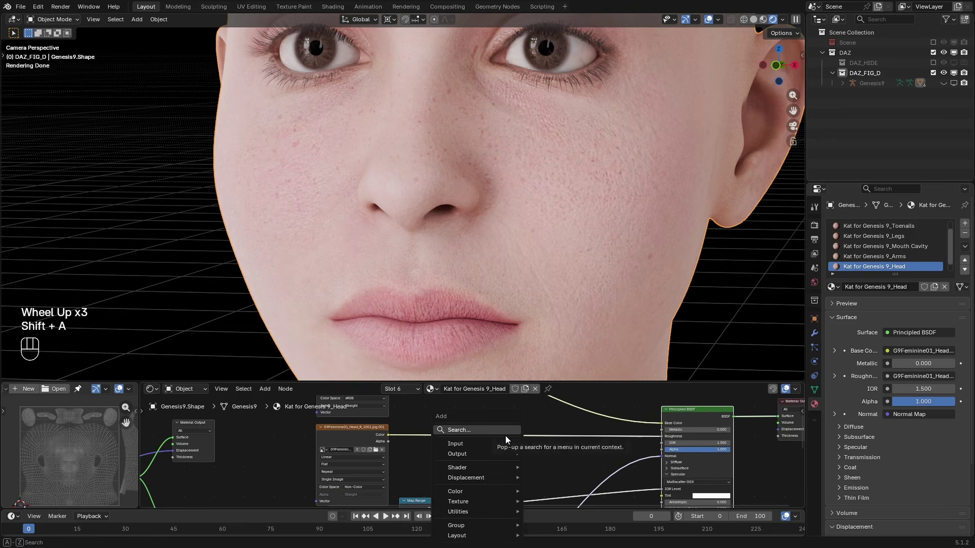
type("color")
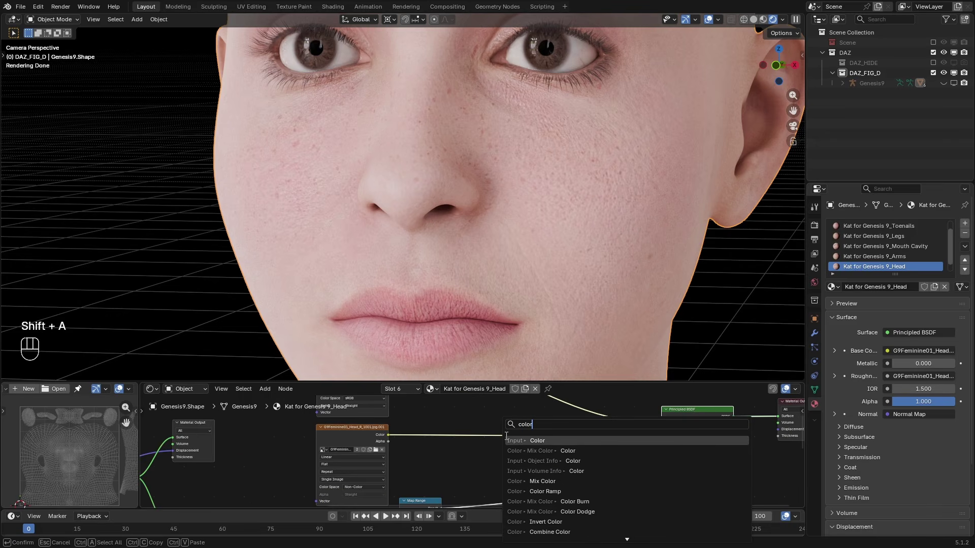
left_click(544, 492)
left_click(444, 417)
left_click(443, 417, "ctrl+shift")
Reposition the Color Ramp node and move its black stop inward to about position 0.1.
scroll(444, 419, "up", 1)
scroll(455, 418, "up", 1)
left_click(452, 426)
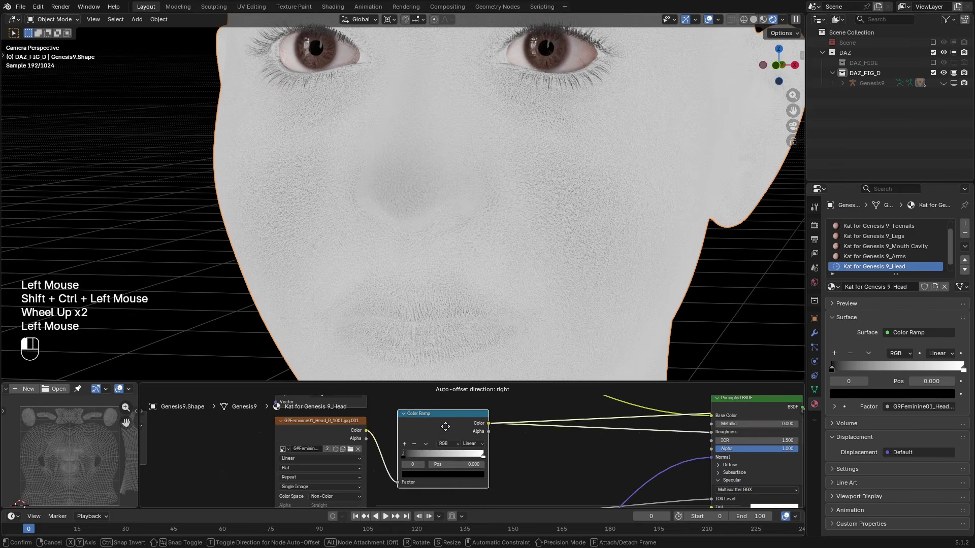
scroll(440, 452, "up", 2)
scroll(396, 455, "up", 1)
left_click(364, 458)
mouse_move(364, 457)
left_mouse_down()
mouse_move(400, 459)
mouse_move(379, 459)
left_mouse_up()
left_click(439, 472)
key("Return")
Darken the Color Ramp's white stop by setting its color Value to 0.9.
scroll(488, 461, "up", 2)
left_click(496, 460)
left_click(432, 500)
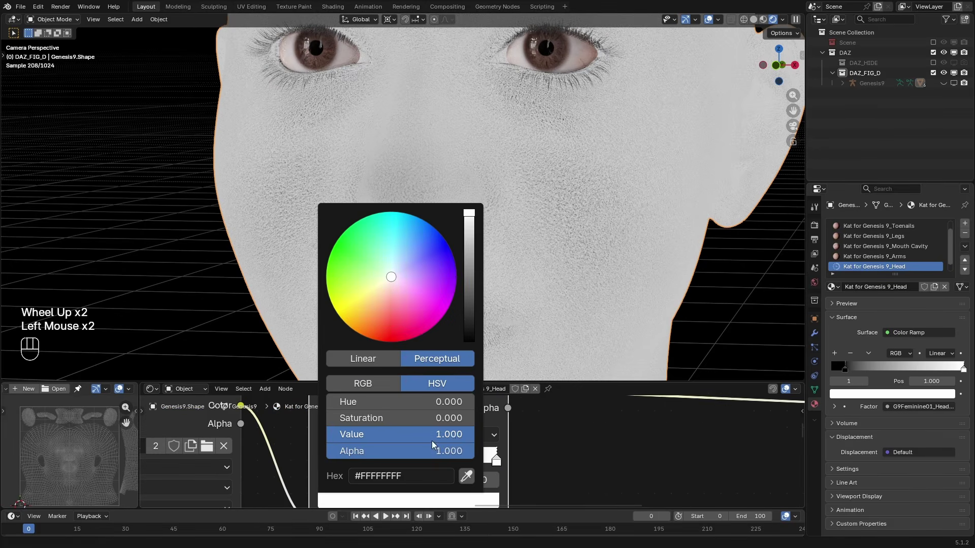
left_click_drag(470, 434, 451, 435)
left_click(451, 435)
type(".9")
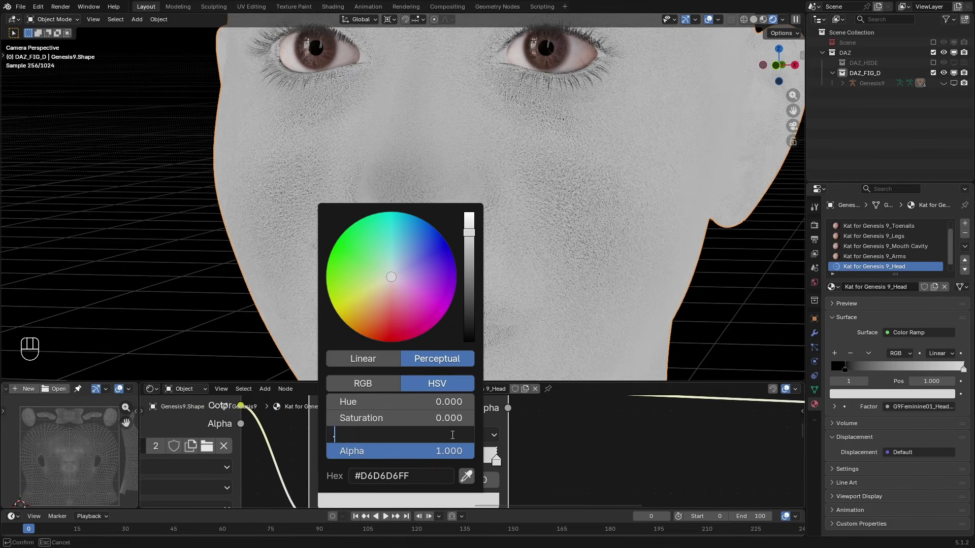
key("Return")
Reconnect the Principled BSDF to the material output and inspect the skin's gloss around the nose and cheeks.
scroll(558, 437, "down", 3)
middle_click_drag(632, 427, 496, 450)
left_click(584, 447, "ctrl+shift")
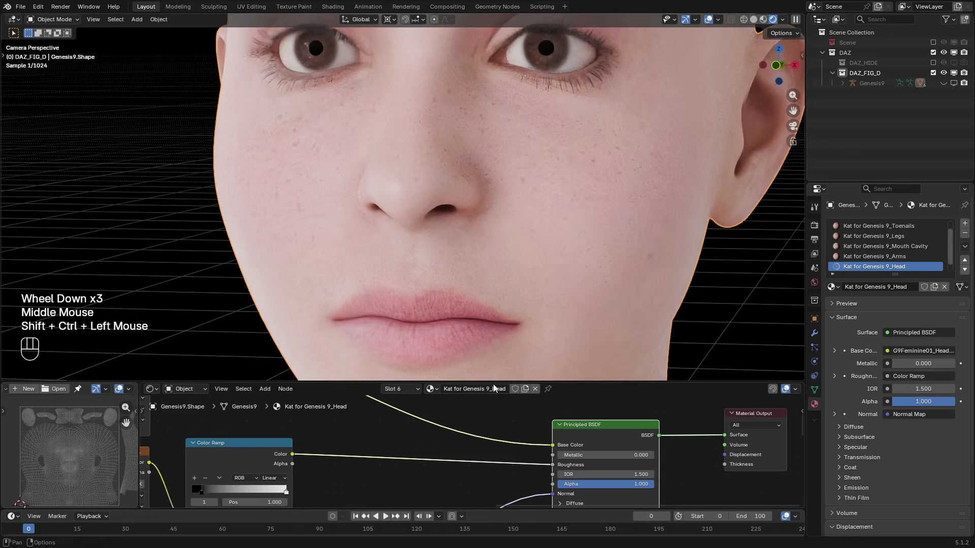
scroll(474, 270, "up", 3)
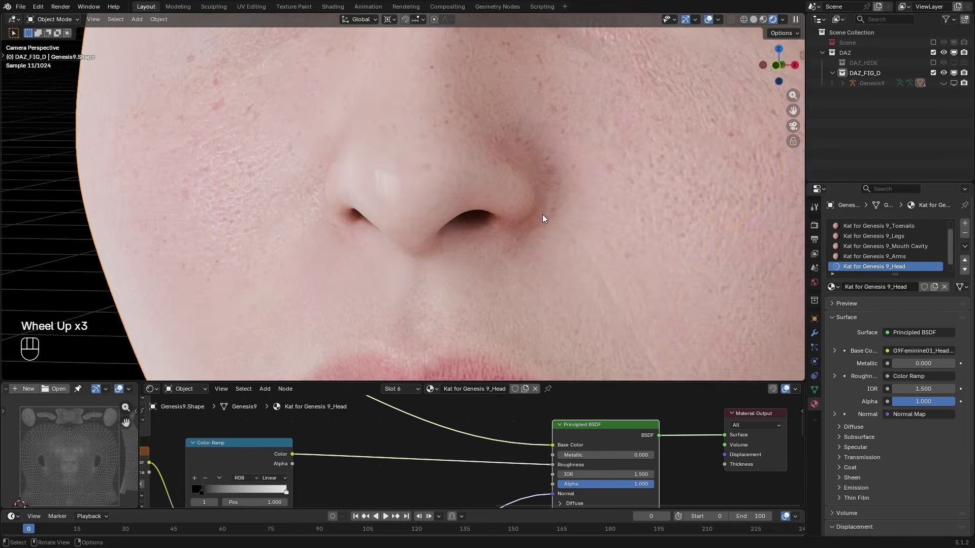
scroll(597, 152, "down", 3)
middle_click_drag(597, 152, 590, 217, "shift")
scroll(522, 470, "down", 2)
middle_click_drag(523, 469, 521, 433)
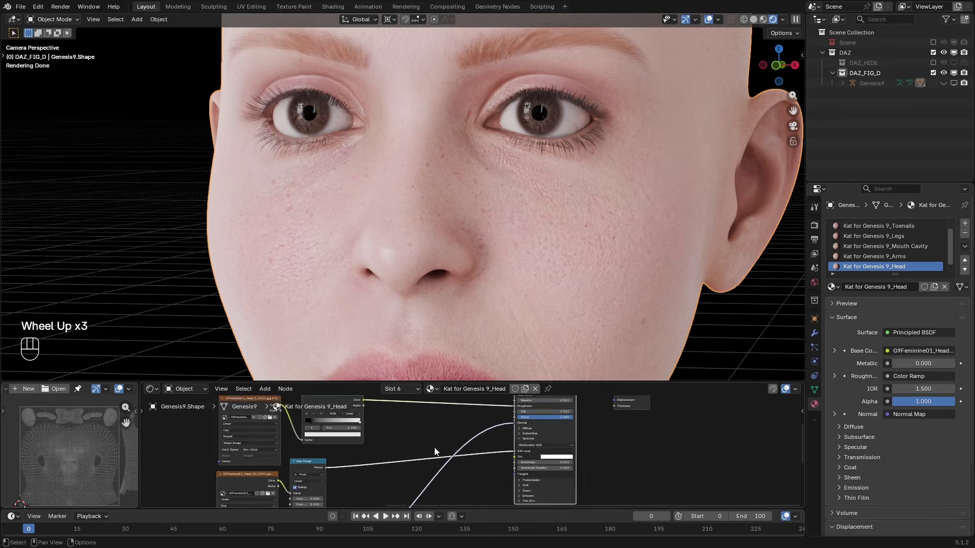
scroll(459, 437, "up", 1)
middle_click_drag(428, 446, 461, 427)
scroll(462, 427, "up", 1)
left_click(263, 462)
left_click(312, 471)
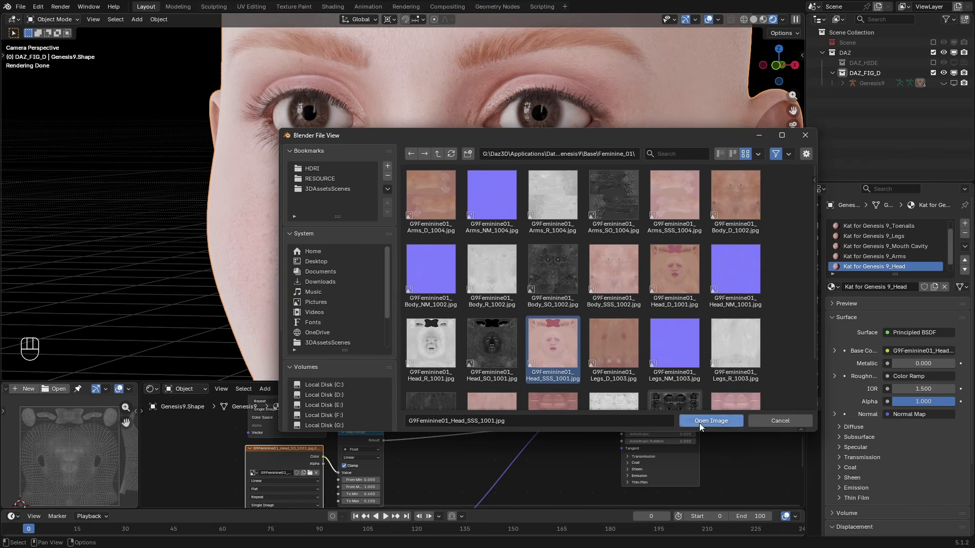
left_click(765, 421)
Expand the Principled BSDF's Subsurface section and set the subsurface Weight to 1.000.
scroll(574, 429, "down", 1)
middle_click_drag(579, 427, 540, 465)
scroll(548, 464, "up", 3)
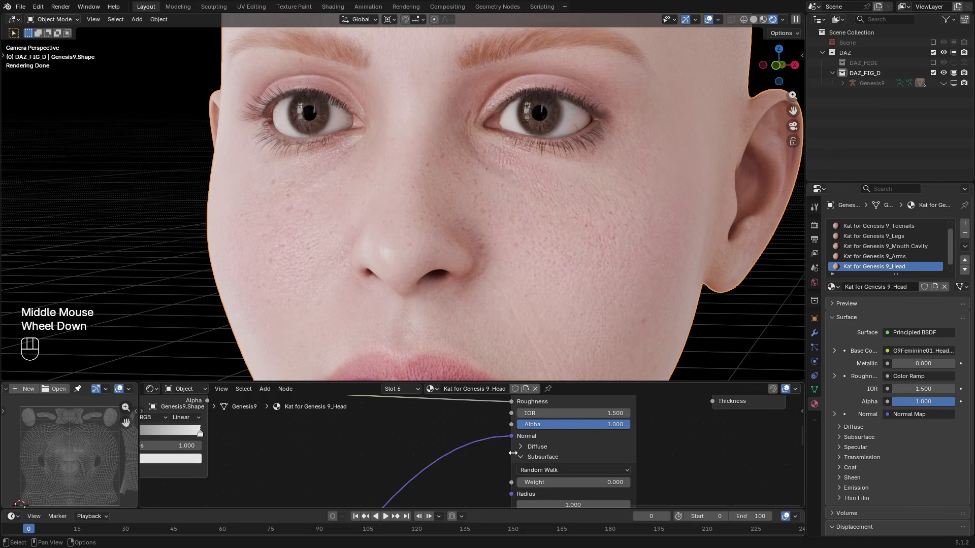
left_click(522, 457)
left_click(523, 457)
middle_click_drag(540, 470, 476, 446)
scroll(476, 446, "up", 1)
left_click_drag(466, 461, 582, 461)
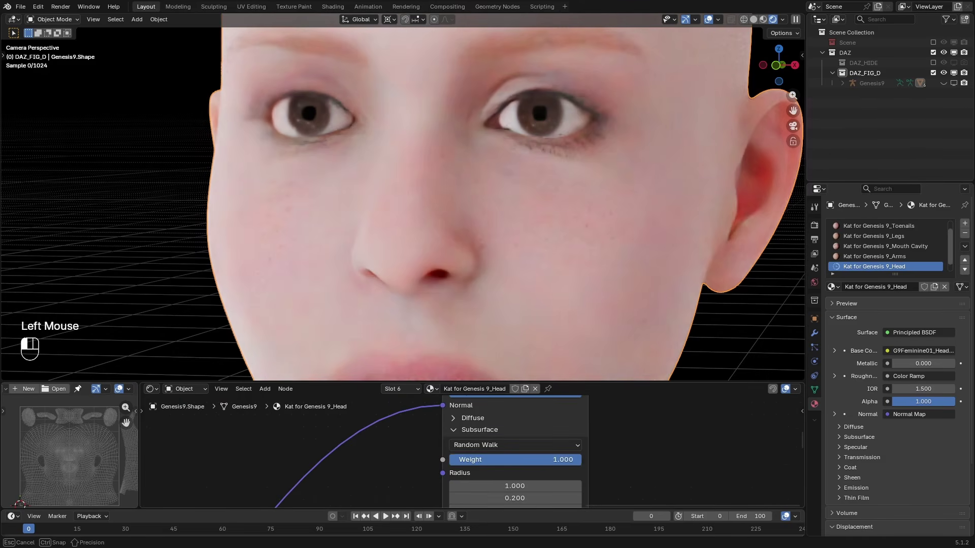
Lower the Principled BSDF's subsurface Weight and check the face from slightly farther away.
scroll(532, 324, "down", 1)
scroll(508, 297, "down", 1)
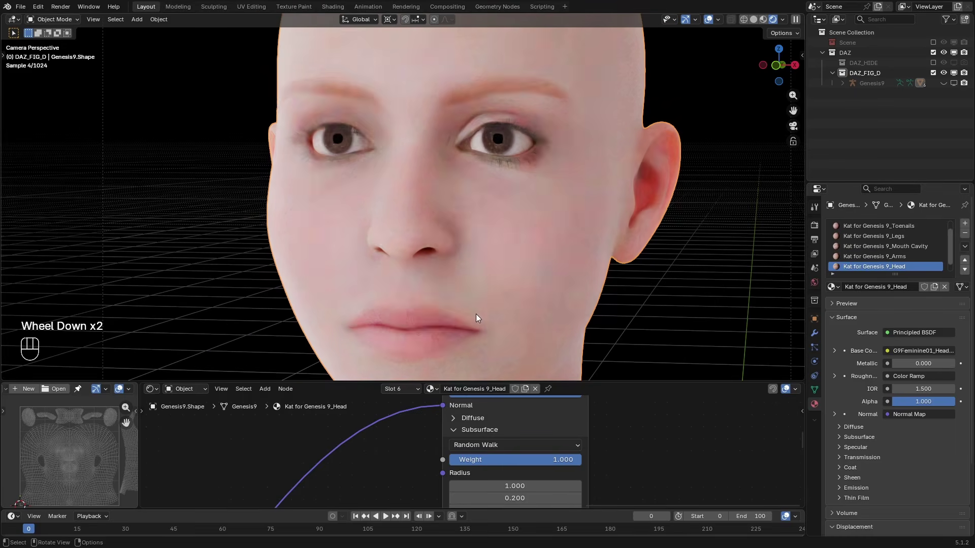
left_click_drag(535, 462, 467, 462)
Add a Separate Color node and place it above the Color Ramp, beside the head diffuse texture.
scroll(370, 426, "down", 3)
middle_click_drag(370, 425, 520, 377)
scroll(491, 456, "up", 2)
scroll(502, 471, "down", 3)
left_click_drag(541, 430, 426, 501)
middle_click_drag(502, 440, 500, 502)
scroll(464, 426, "up", 2)
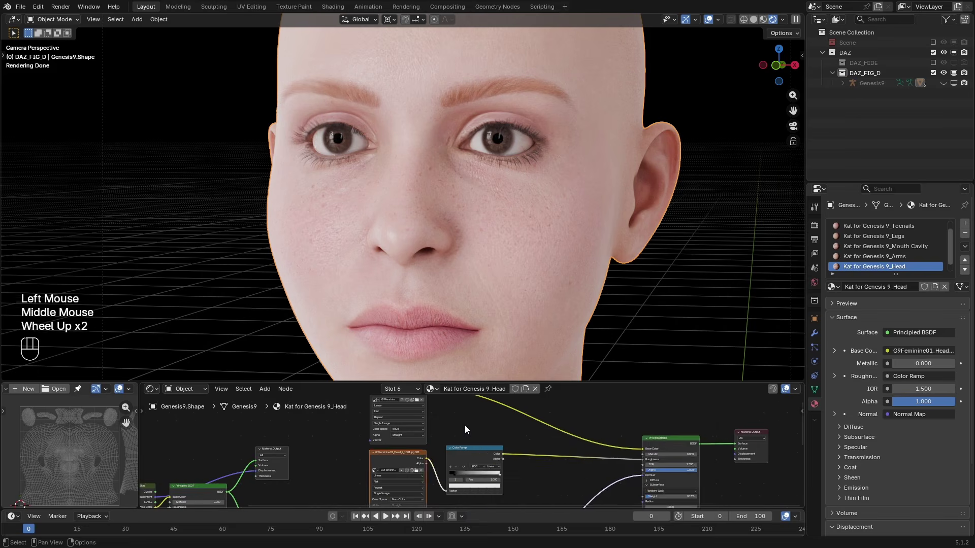
left_click(466, 425)
key("shift+a")
type("sepra")
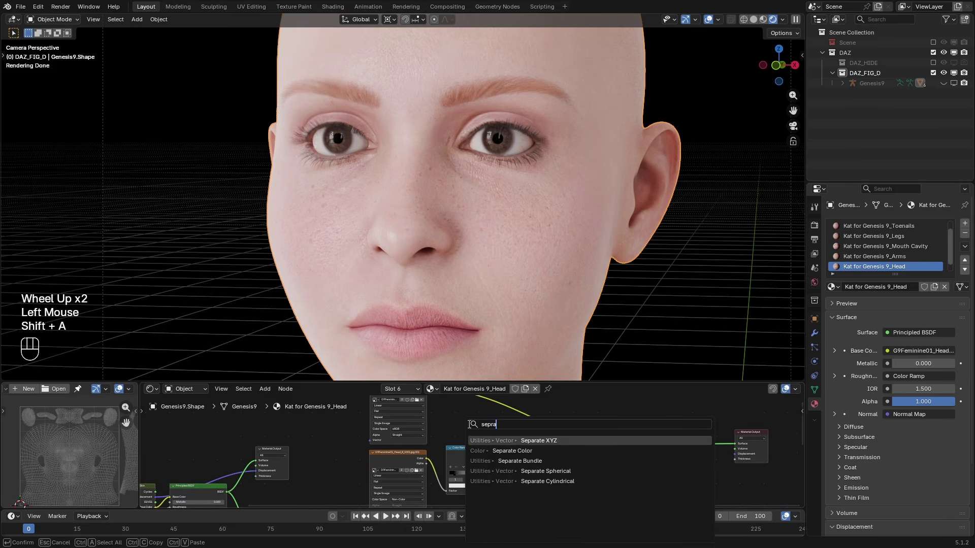
key("Down")
key("Return")
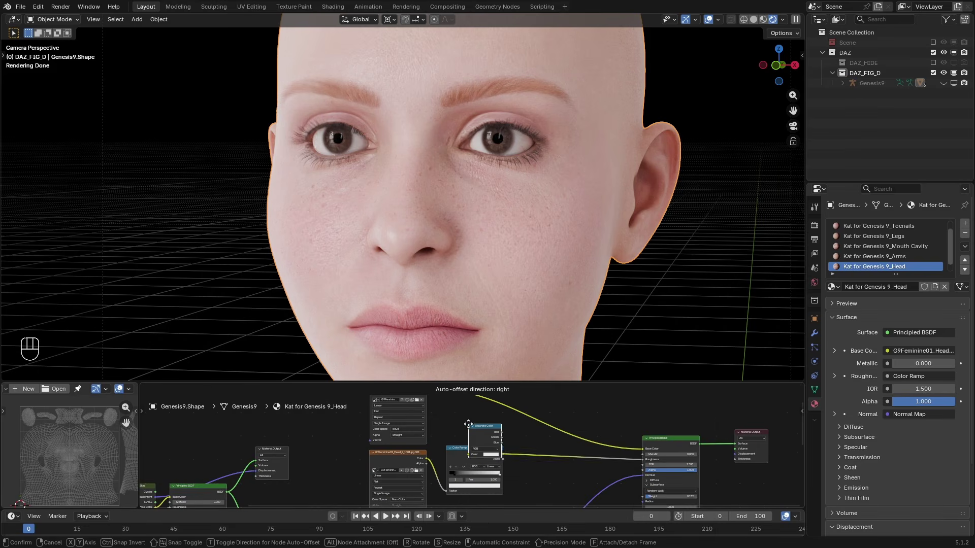
left_click(446, 420)
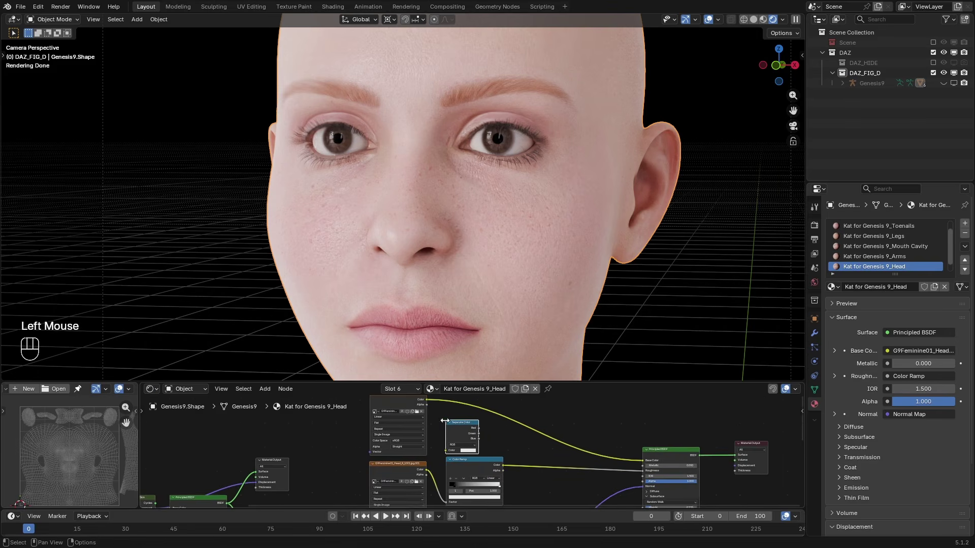
Connect the head diffuse texture's Color output to the Separate Color node's Color input.
middle_click_drag(444, 424, 461, 447)
scroll(460, 447, "up", 3)
left_click_drag(439, 415, 464, 477)
middle_click_drag(464, 476, 476, 432)
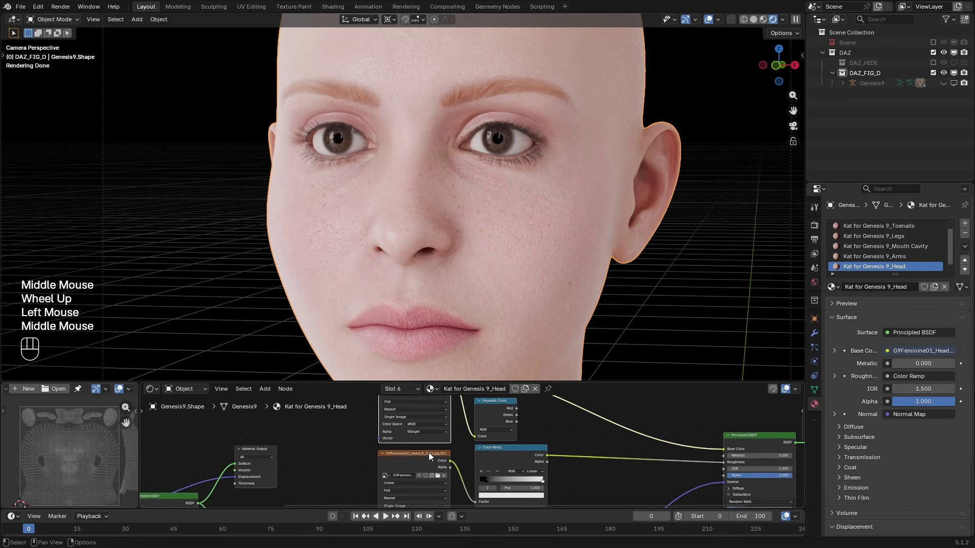
Preview the head's roughness, normal and diffuse textures one after another on the face.
left_click(411, 462, "ctrl+shift")
middle_click_drag(410, 461, 414, 403)
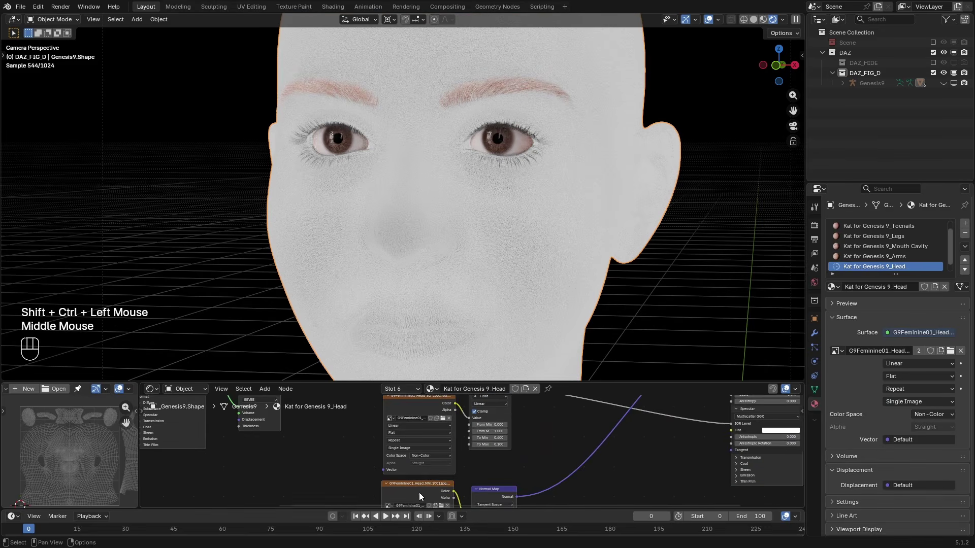
left_click(421, 487, "ctrl+shift")
middle_click_drag(438, 456, 438, 428)
left_click(429, 412, "ctrl+shift")
left_click(411, 410, "ctrl+shift")
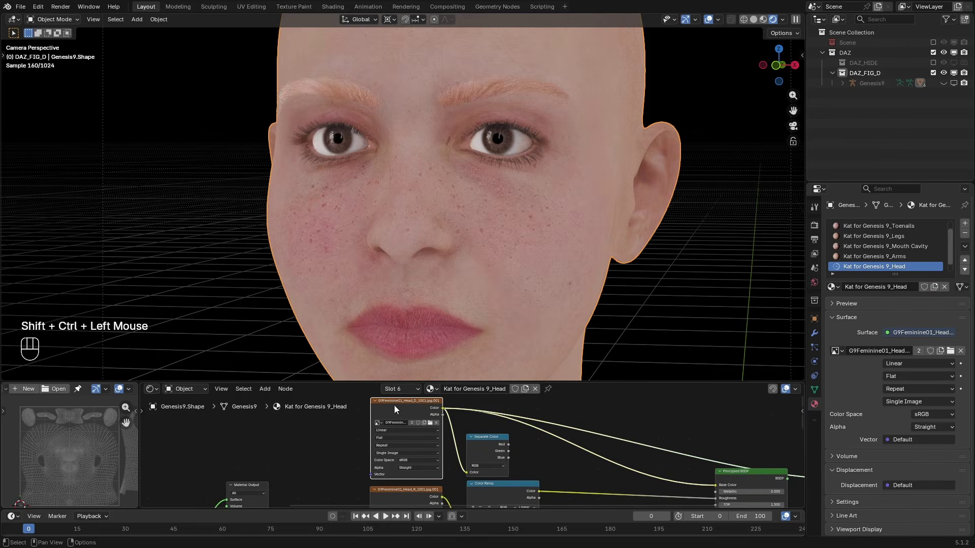
scroll(514, 468, "up", 1)
left_click(400, 499, "ctrl+shift")
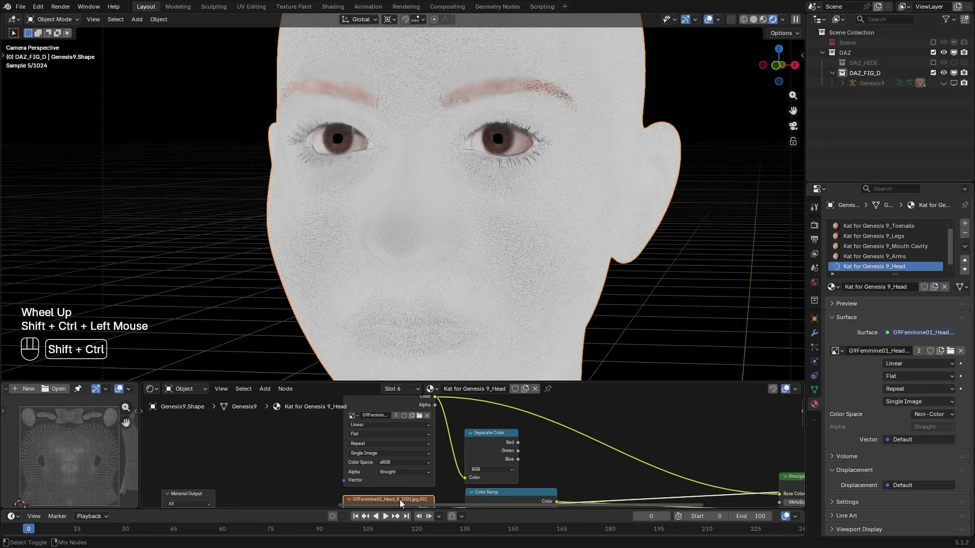
left_click(406, 412, "ctrl+shift")
Preview the Separate Color node's Red, Green and Blue channels and examine freckle and lip contrast on the face.
left_click(493, 447, "ctrl+shift")
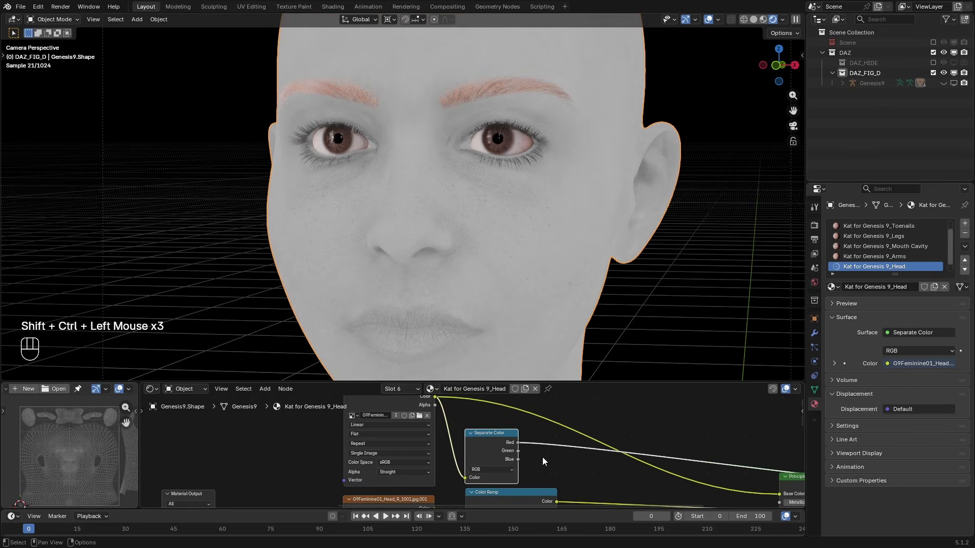
middle_click_drag(507, 450, 456, 444)
scroll(456, 444, "up", 1)
left_click(382, 420, "ctrl+shift")
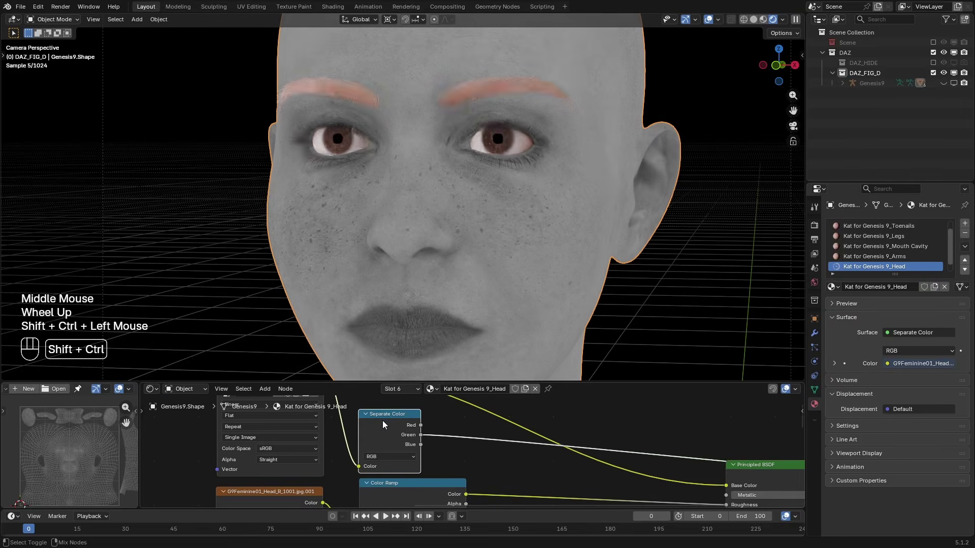
left_click(382, 422, "ctrl+shift")
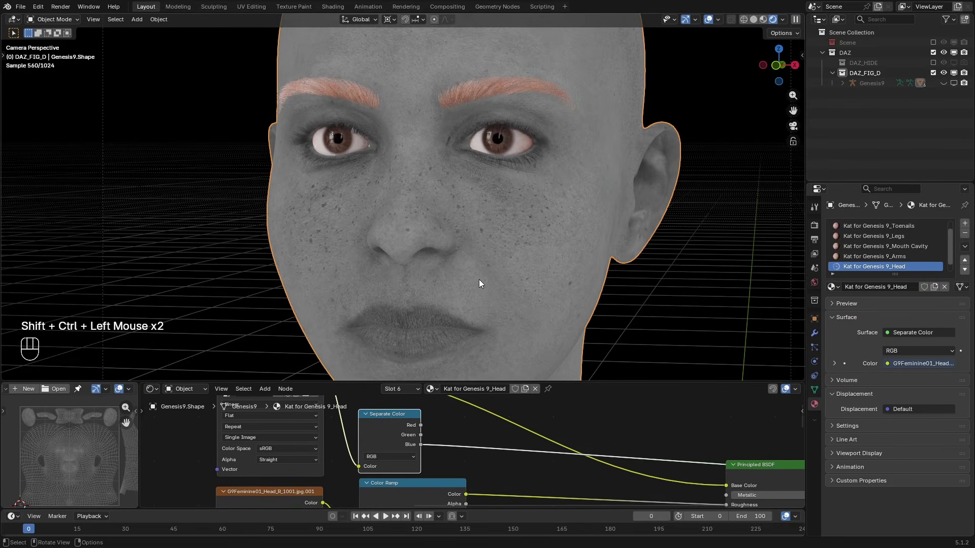
middle_click_drag(495, 220, 507, 209, "shift")
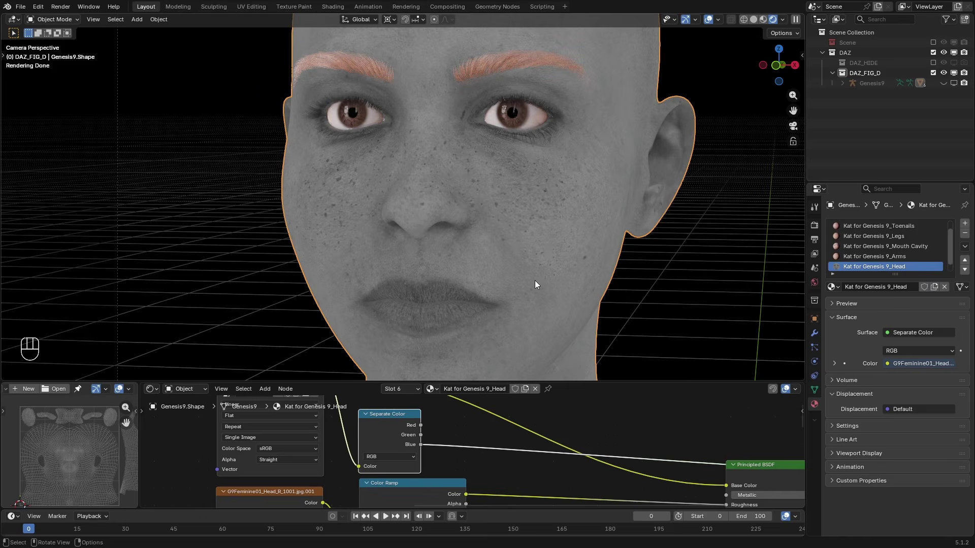
scroll(542, 273, "up", 1)
Add a Map Range node behind the Separate Color node's Blue output and preview its result.
key("shift+a")
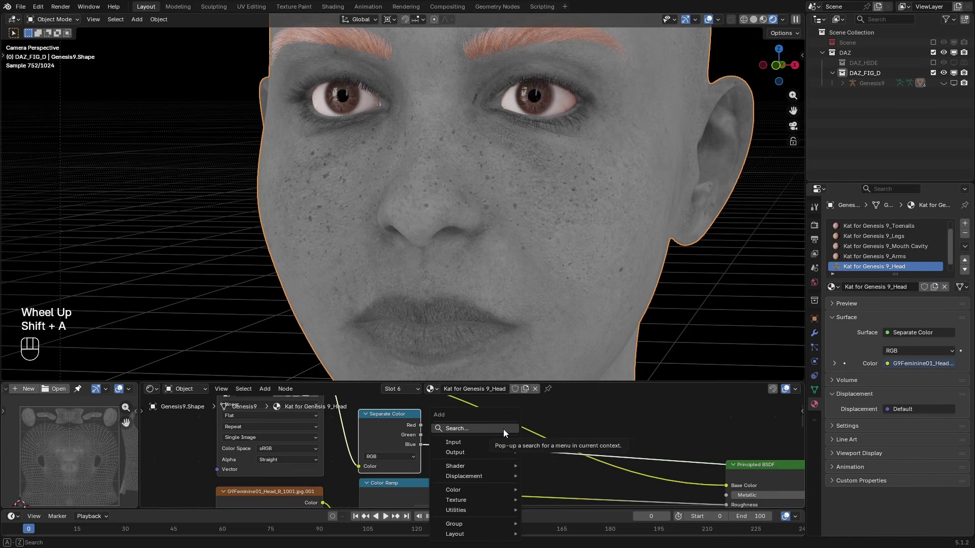
left_click(504, 428)
type("mapr")
left_click(573, 440)
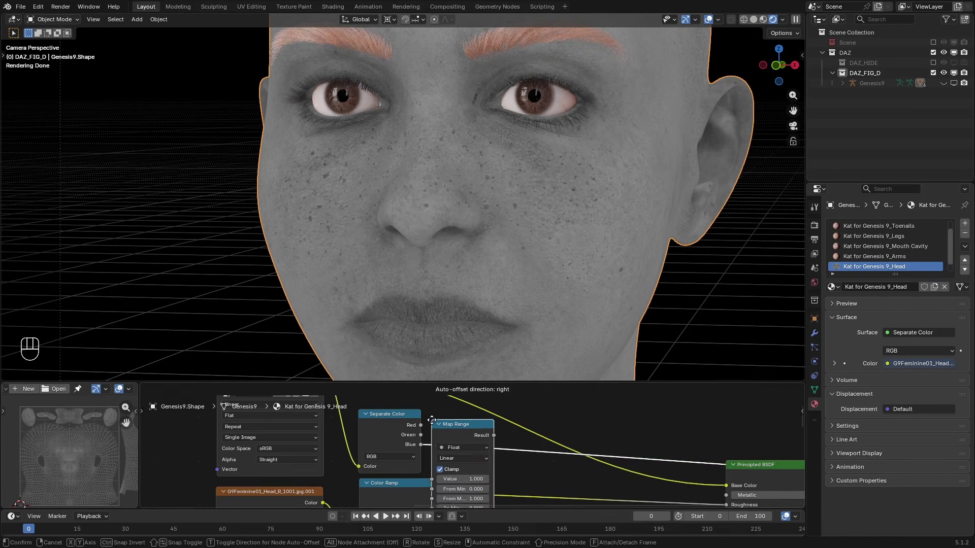
left_click(499, 436)
scroll(499, 437, "down", 1)
left_click(523, 452)
middle_click_drag(522, 452, 496, 433)
scroll(496, 434, "up", 2)
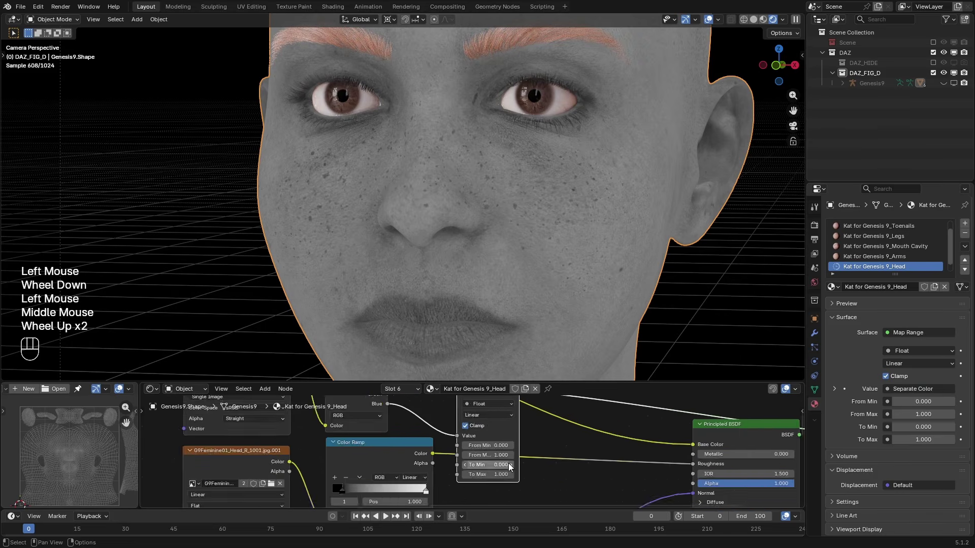
Invert the Map Range output by setting To Min to 1 and To Max to 0.
scroll(490, 470, "up", 1)
left_click(486, 471)
type("1")
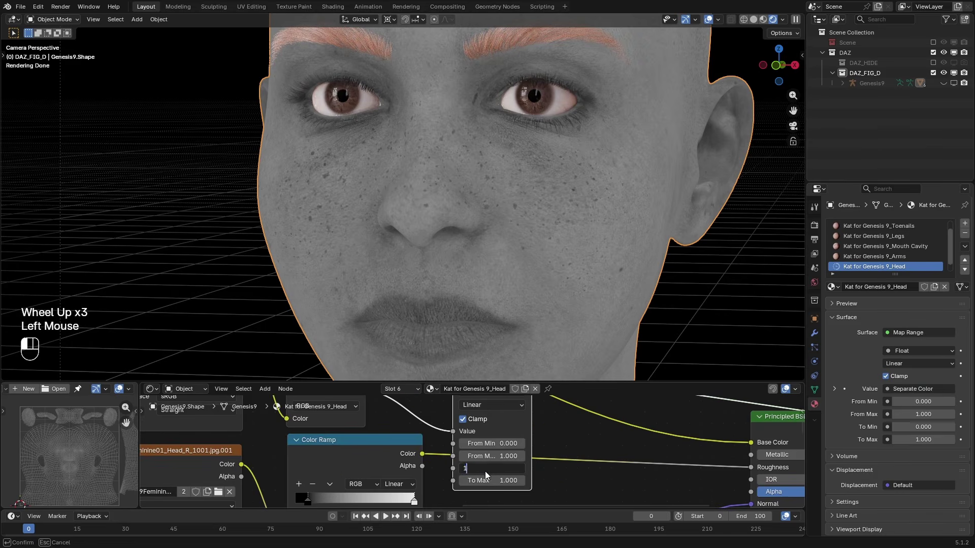
key("Return")
left_click(486, 481)
type("0")
key("Return")
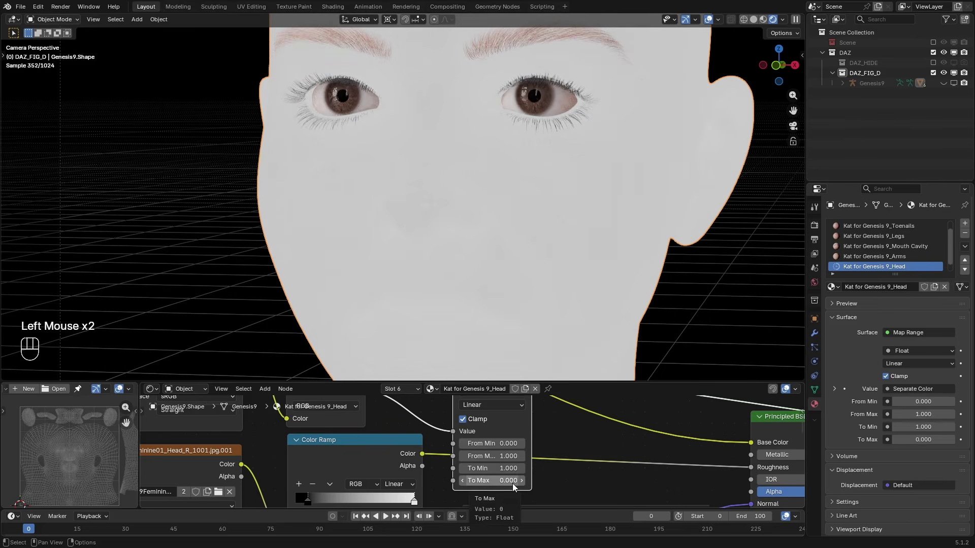
Reduce the Map Range's To Min, trying 0.4 and 0.6 before setting it to 0.5.
scroll(504, 482, "up", 1)
left_click_drag(505, 471, 461, 471)
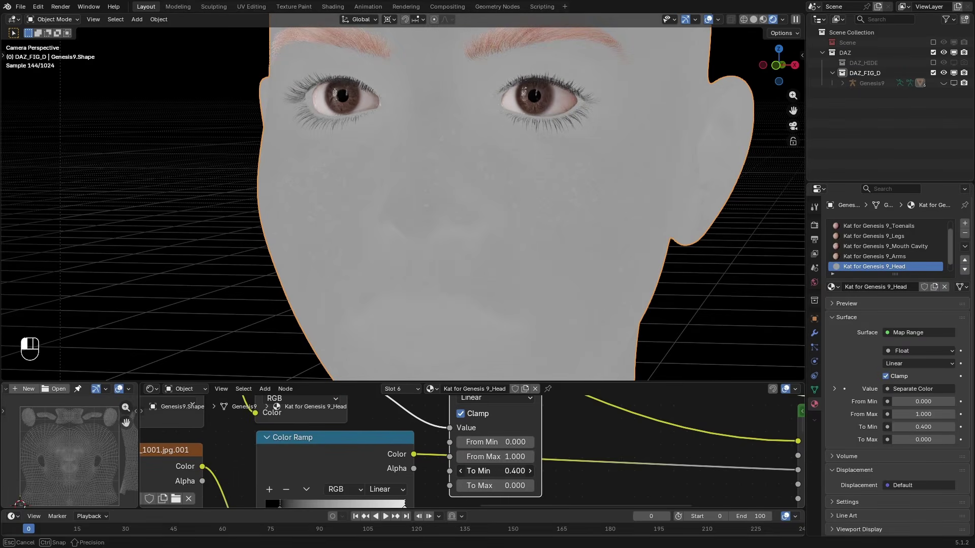
type("0.6")
key("Return")
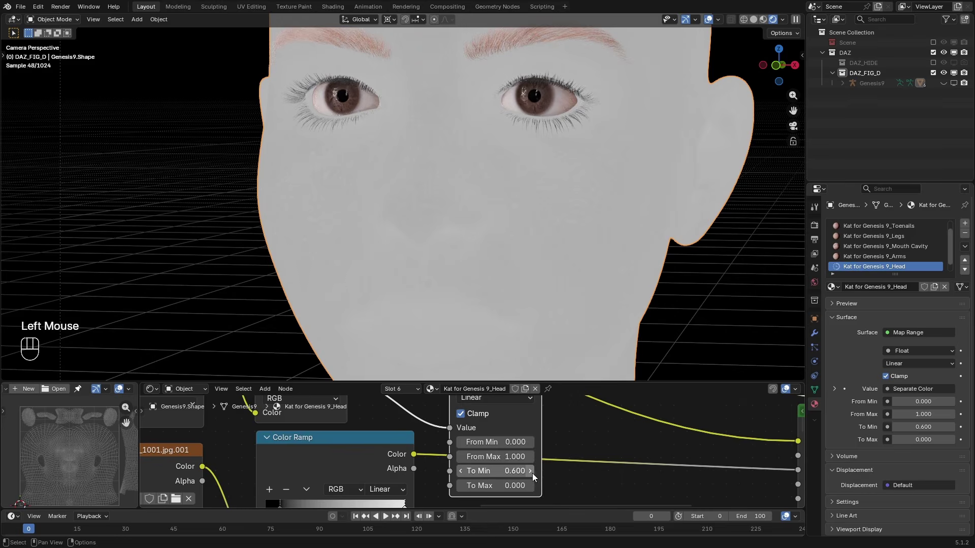
type("0.5")
key("Return")
Connect the Map Range's Result to the Principled BSDF's subsurface Weight.
scroll(604, 430, "down", 4)
middle_click_drag(604, 430, 523, 437)
left_click_drag(442, 414, 578, 442)
middle_click_drag(576, 434, 506, 479)
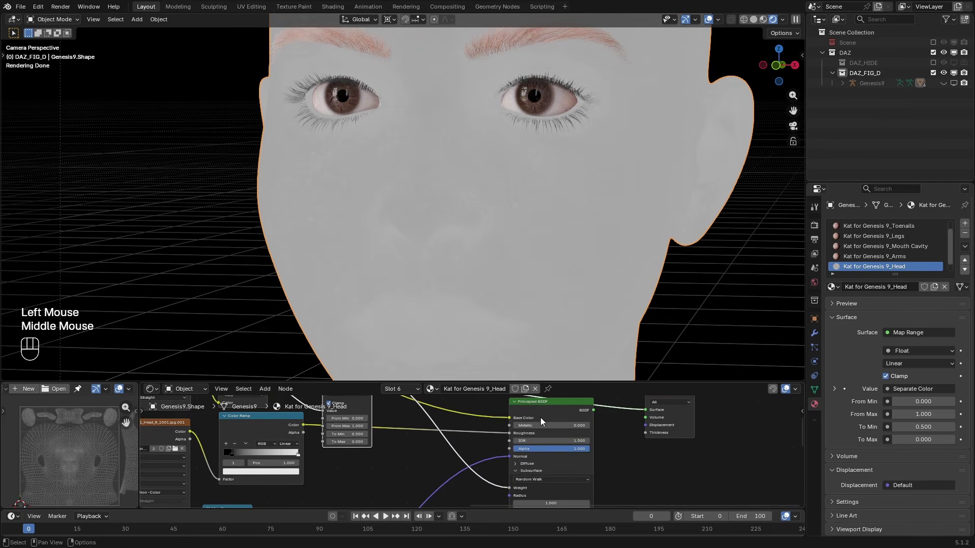
Reconnect the Principled BSDF to the material output and inspect the subsurface effect on the cheeks, nose and ear.
left_click(531, 433, "ctrl+shift")
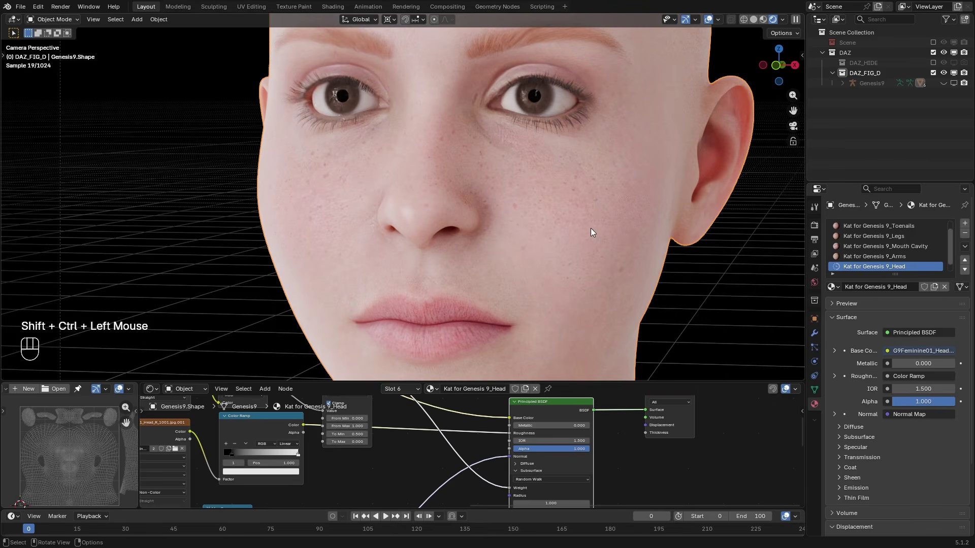
scroll(587, 195, "down", 2)
middle_click_drag(628, 189, 528, 241, "shift")
scroll(433, 209, "up", 3)
scroll(453, 201, "down", 2)
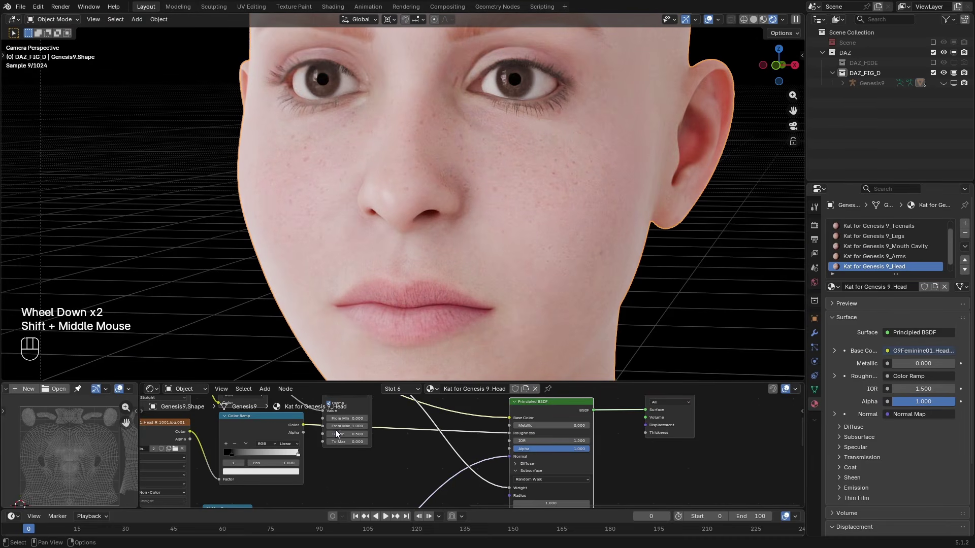
Set the Map Range's To Min to 0.8 to strengthen the subsurface mask and view the whole head.
middle_click_drag(387, 396, 410, 464)
scroll(419, 465, "up", 3)
left_click(409, 450)
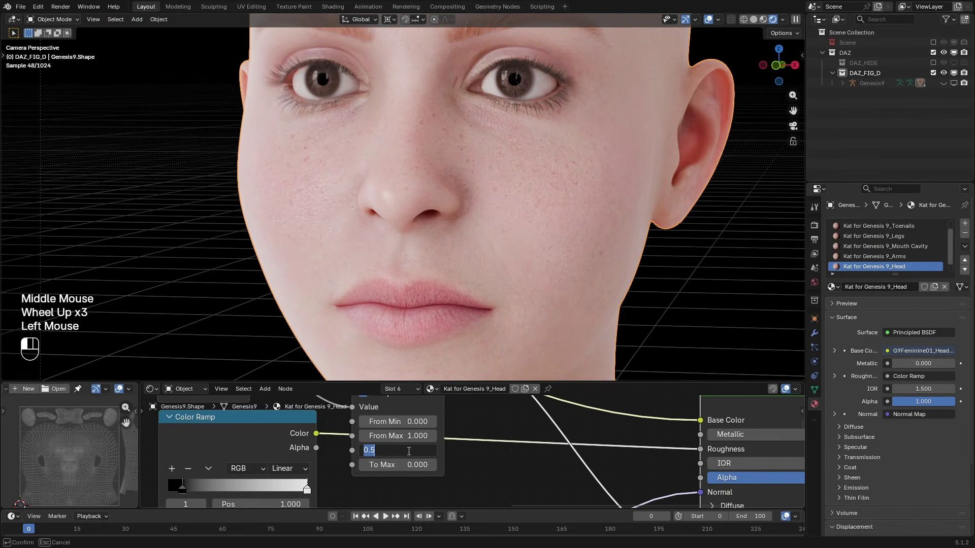
type("0.8")
key("Return")
scroll(482, 291, "down", 2)
scroll(464, 455, "down", 4)
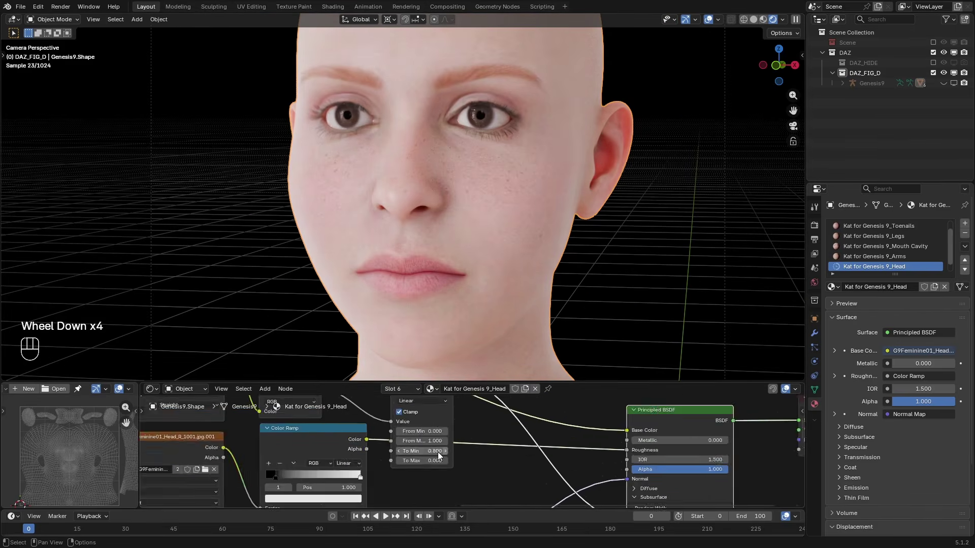
Compare the rebuilt skin with the imported IrayUberSkin shader by switching the active Material Output and back.
middle_click_drag(465, 456, 361, 456)
scroll(360, 456, "down", 1)
left_click(275, 454)
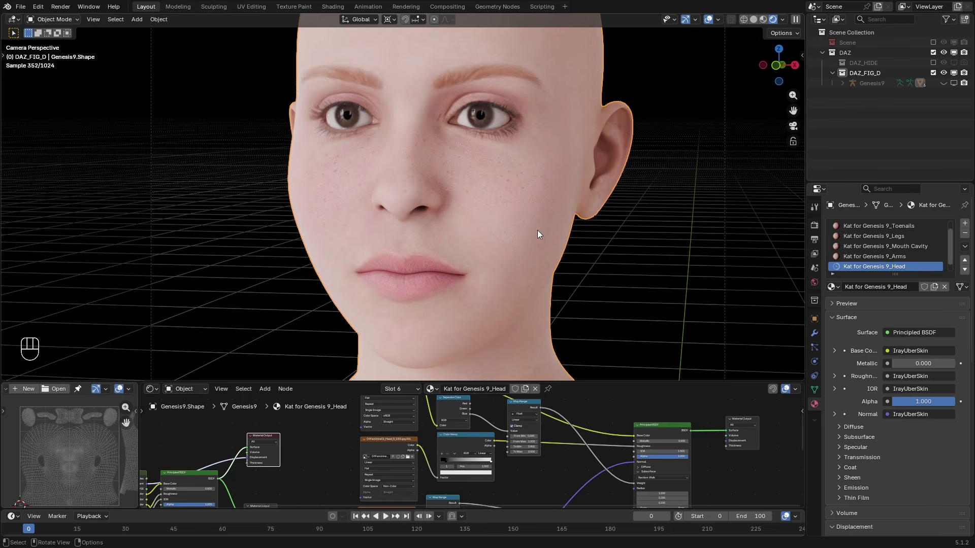
left_click(745, 440)
Move the Principled BSDF with its Material Output, and the head diffuse texture node, to make room in the node layout.
scroll(728, 452, "down", 3)
middle_click_drag(728, 453, 559, 467)
left_click_drag(630, 439, 542, 450)
key("g")
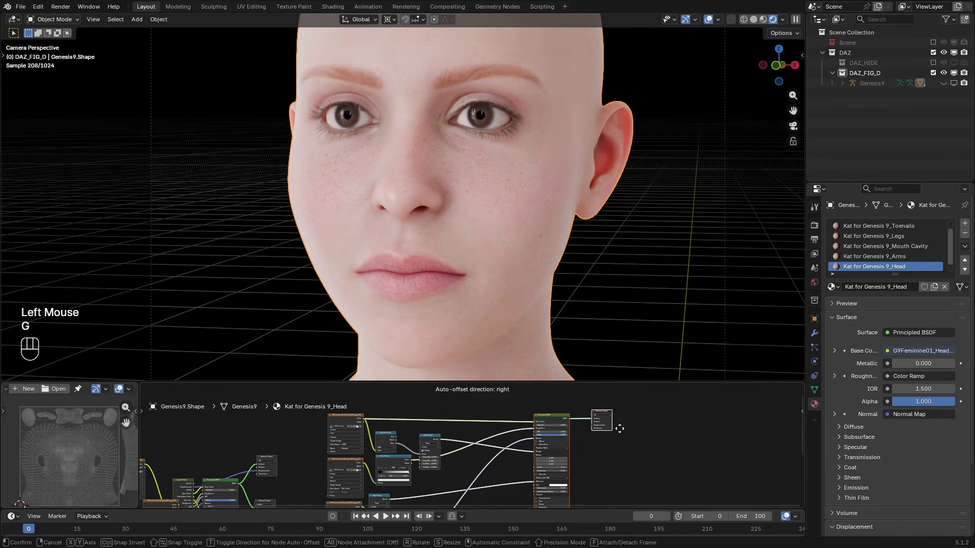
left_click(620, 427)
left_click(340, 428)
key("g")
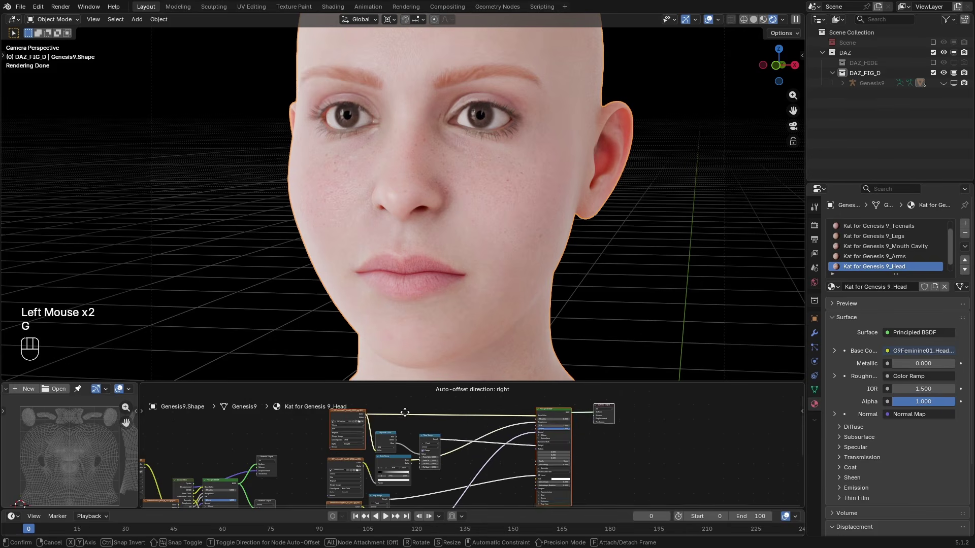
left_click(401, 425)
left_click(401, 425)
Insert a Brightness/Contrast node between the head diffuse texture and the Principled BSDF's Base Color.
scroll(401, 425, "down", 2)
middle_click_drag(401, 425, 530, 451)
scroll(537, 481, "up", 4)
key("shift+a")
type("b")
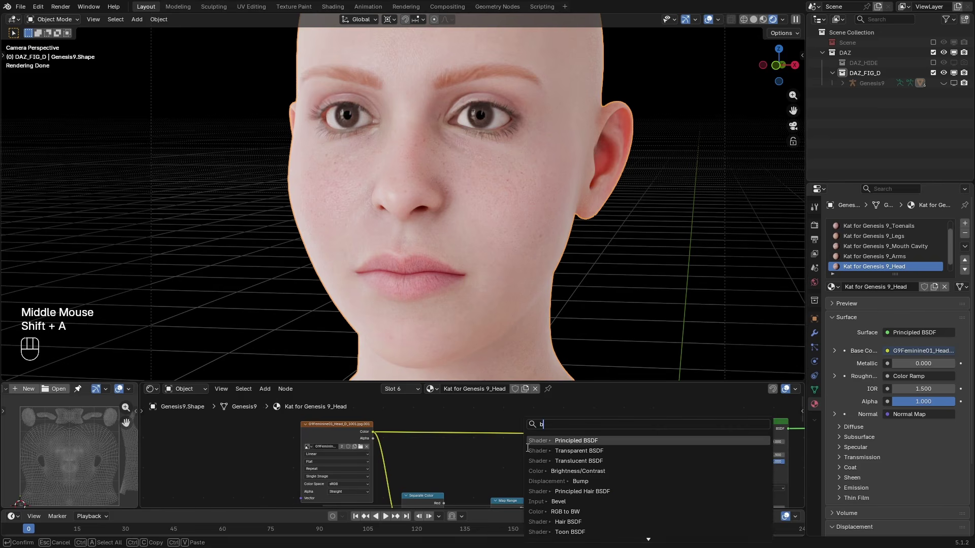
type("right")
key("Return")
left_click(404, 426)
scroll(437, 441, "up", 3)
left_click(408, 428)
scroll(419, 467, "up", 1)
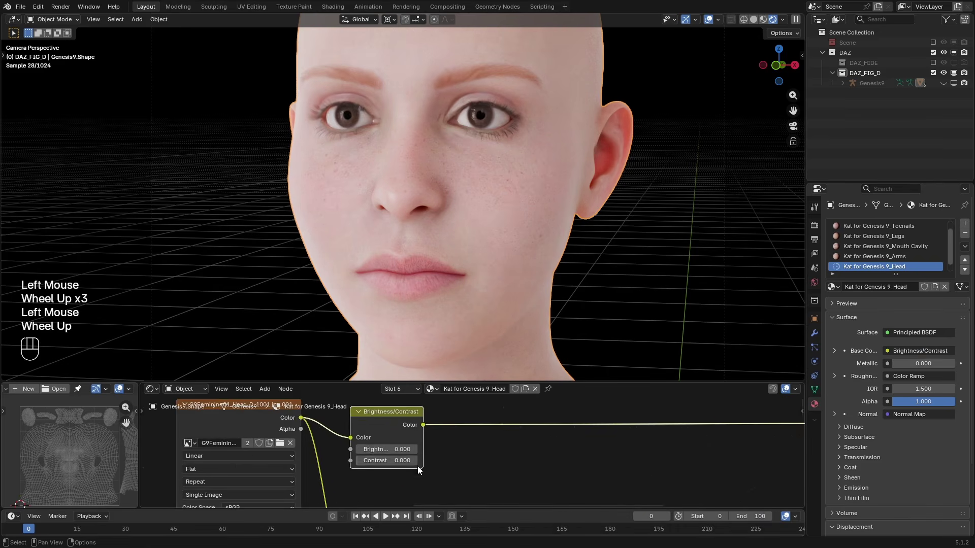
Set the Brightness/Contrast node's Contrast to 0.15.
left_click(414, 462)
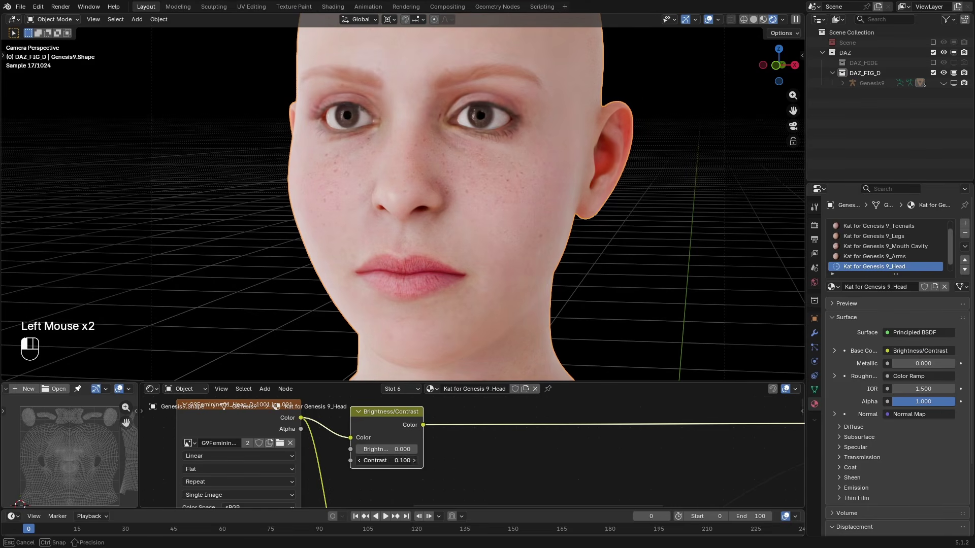
left_click(414, 462)
type("0.15")
key("Return")
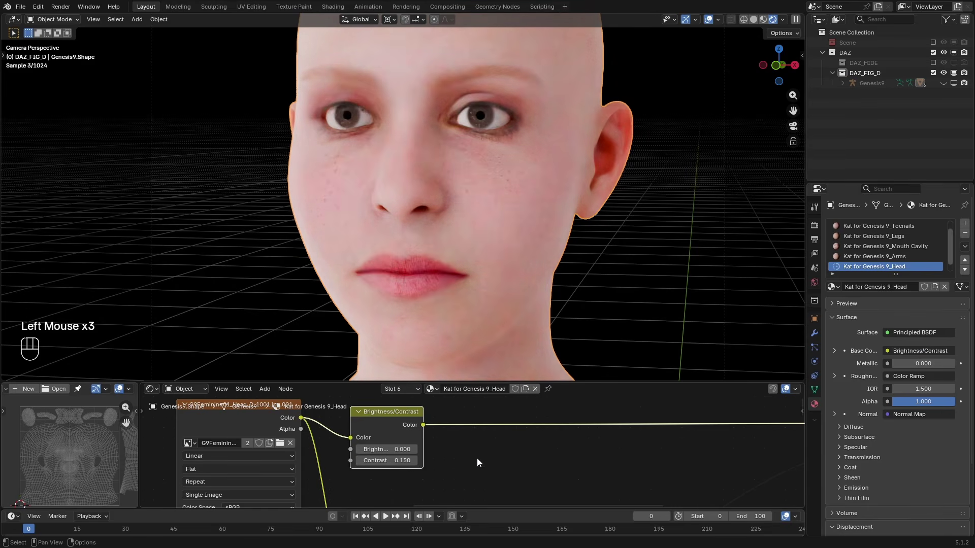
Insert a Hue/Saturation/Value node after the Brightness/Contrast node and set its Saturation to 0.9.
middle_click_drag(547, 438, 498, 459)
key("shift+a")
type("hu")
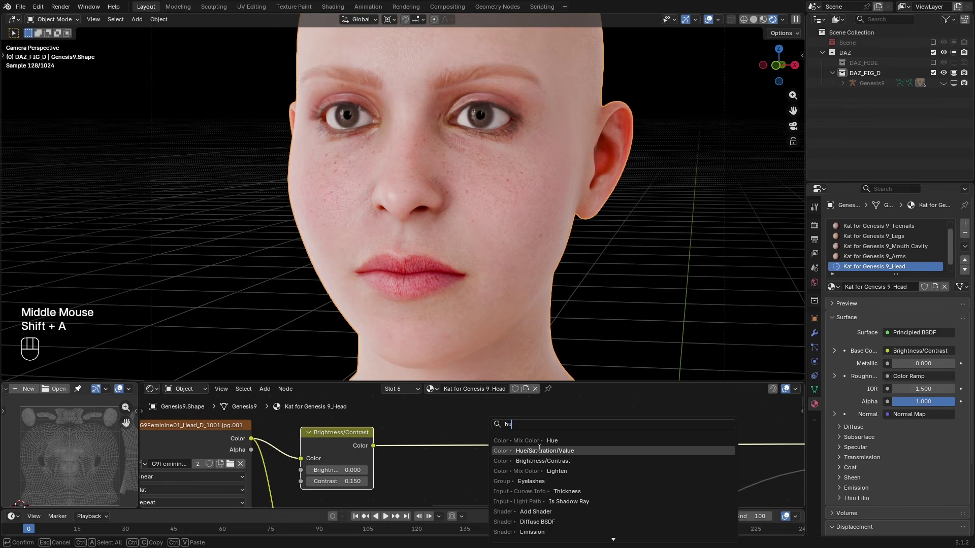
left_click(538, 440)
left_click(432, 431)
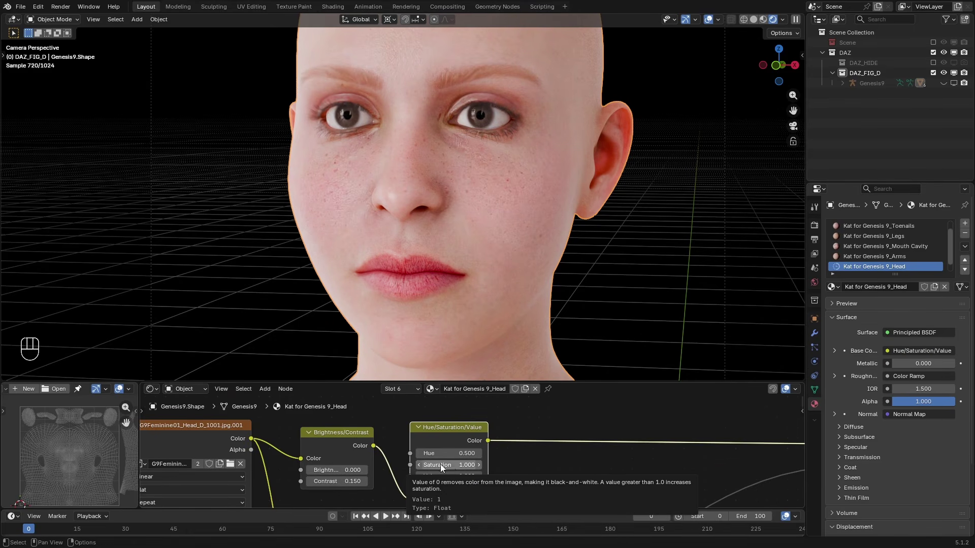
left_click_drag(449, 464, 440, 464)
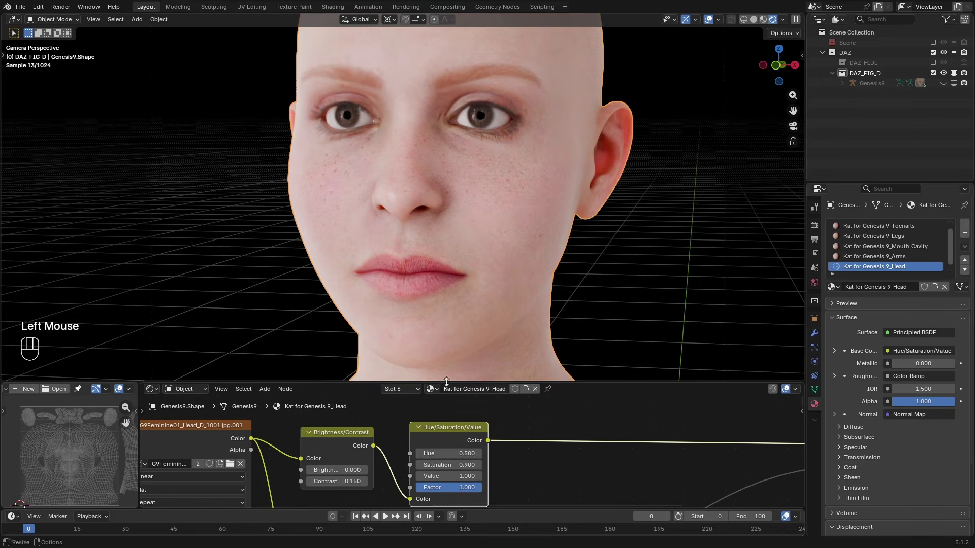
Compare the original IrayUberSkin shading with the rebuilt Principled BSDF by alternating the active Material Output.
scroll(459, 270, "down", 2)
scroll(526, 451, "down", 5)
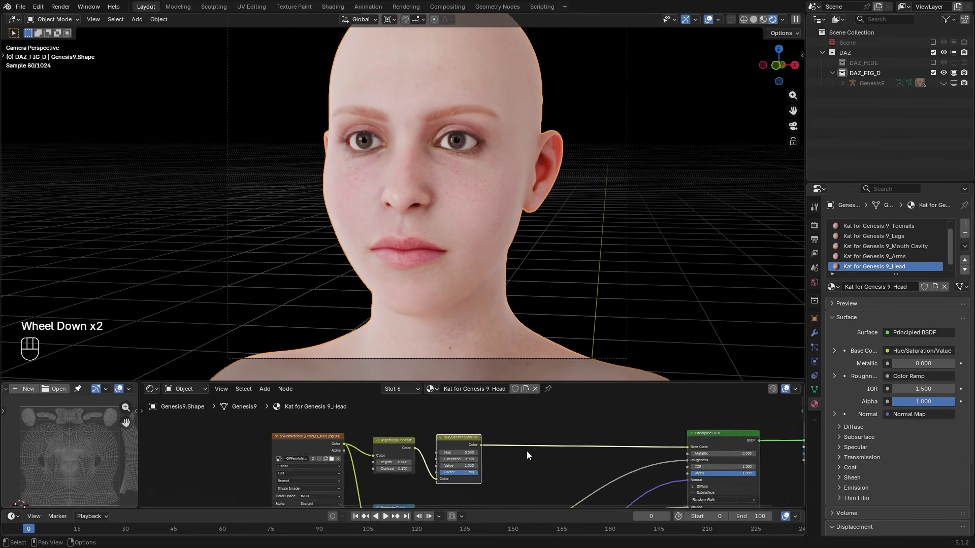
mouse_move(433, 467)
middle_mouse_down()
mouse_move(358, 461)
mouse_move(450, 465)
middle_mouse_up()
left_click(450, 466)
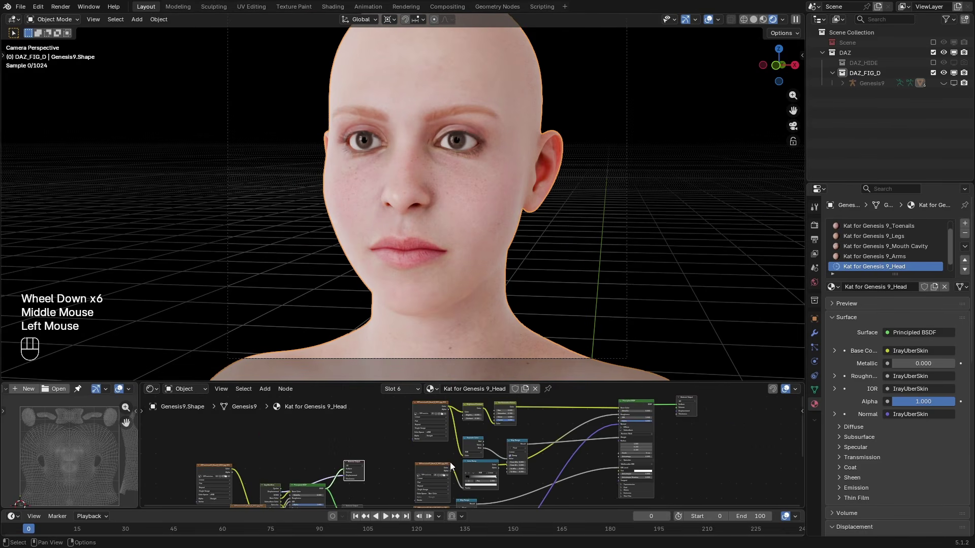
left_click(689, 412)
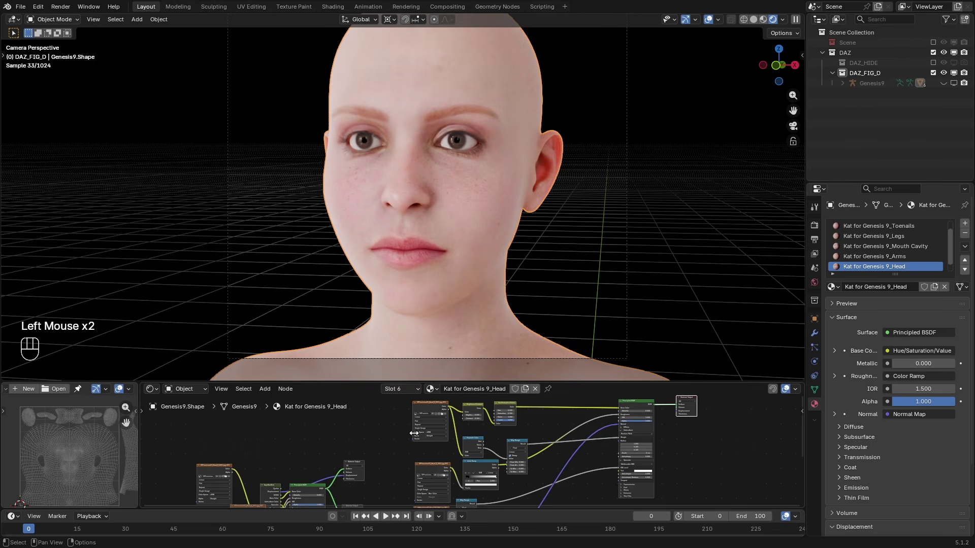
left_click(357, 476)
left_click(688, 414)
Insert a color Mix node between the Hue/Saturation/Value node and the Principled BSDF's Base Color.
scroll(604, 409, "up", 2)
scroll(513, 447, "up", 4)
middle_click_drag(604, 409, 535, 442)
key("shift+a")
type("mix")
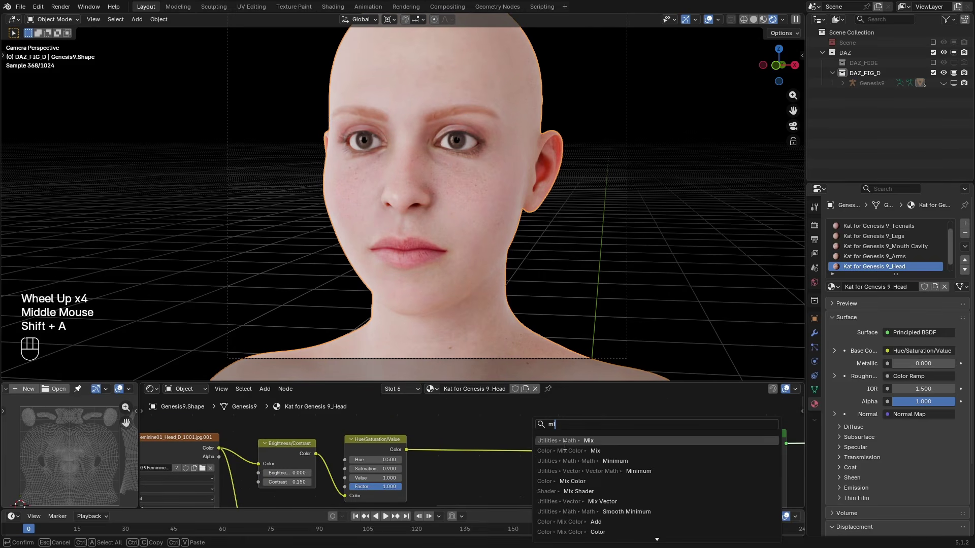
key("Return")
left_click(490, 435)
left_click(467, 424)
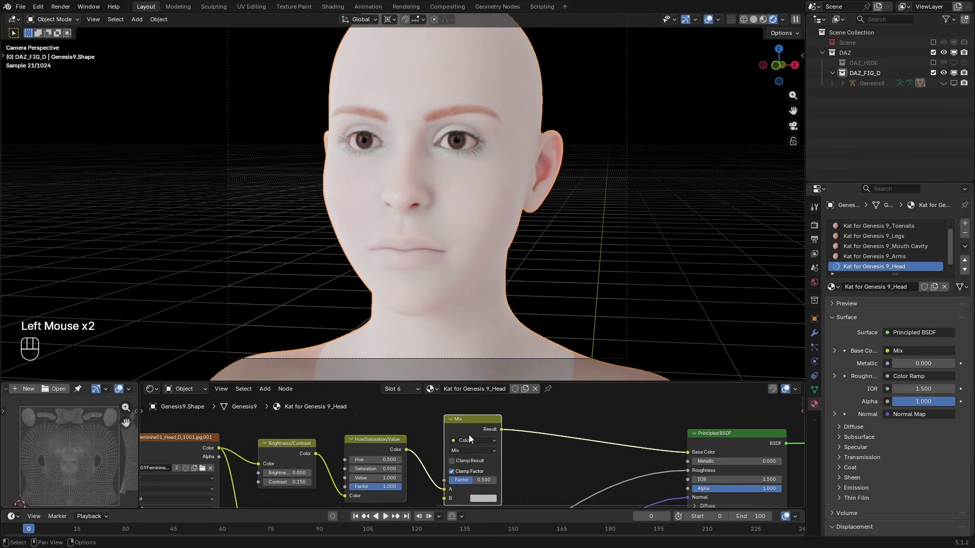
Change the Mix node's blend mode to Multiply, raise its Factor to 1.0 and reposition it beside the Hue/Saturation/Value node.
middle_click_drag(474, 449, 474, 446)
left_click(473, 446)
left_click(469, 372)
middle_click_drag(471, 460, 470, 432)
scroll(470, 434, "up", 2)
left_click_drag(469, 451, 508, 451)
scroll(480, 447, "down", 1)
scroll(475, 411, "down", 1)
left_click_drag(477, 401, 461, 415)
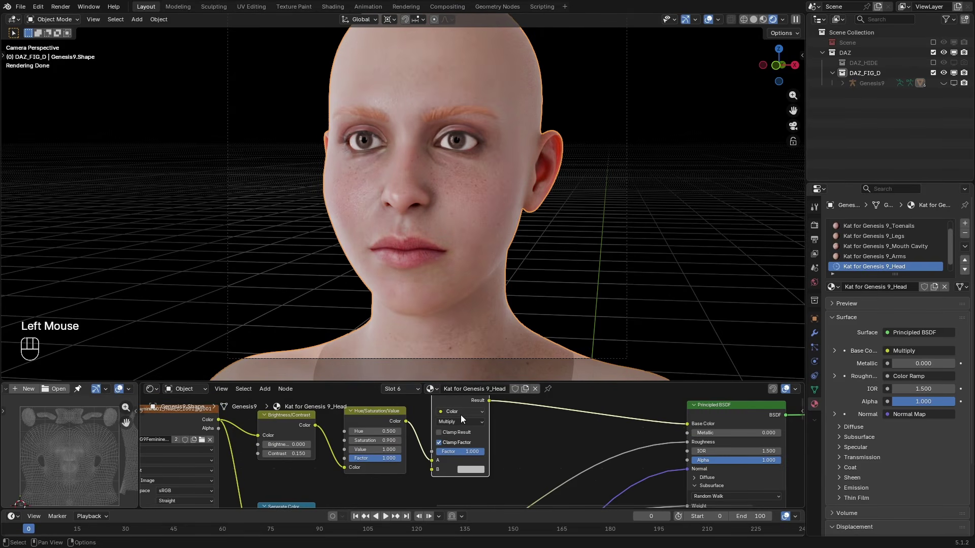
Set the Multiply node's B color to Hue 0.03, Saturation 0.05 and Value 0.95.
scroll(458, 280, "up", 2)
middle_click_drag(500, 452, 504, 454)
scroll(505, 453, "up", 3)
left_click(498, 459)
left_click_drag(544, 409, 565, 402)
left_click(533, 392)
type(".05")
key("Return")
left_click(525, 378)
type(".03")
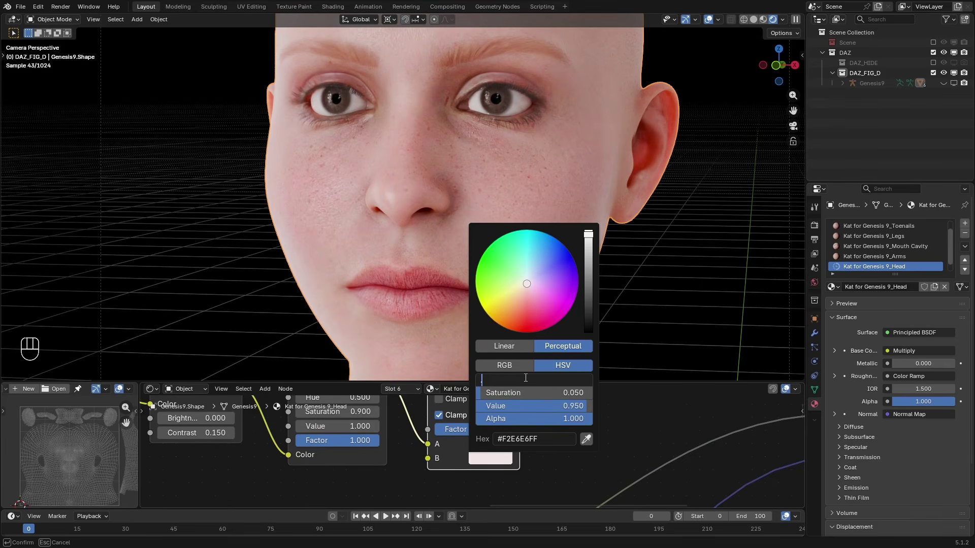
key("Return")
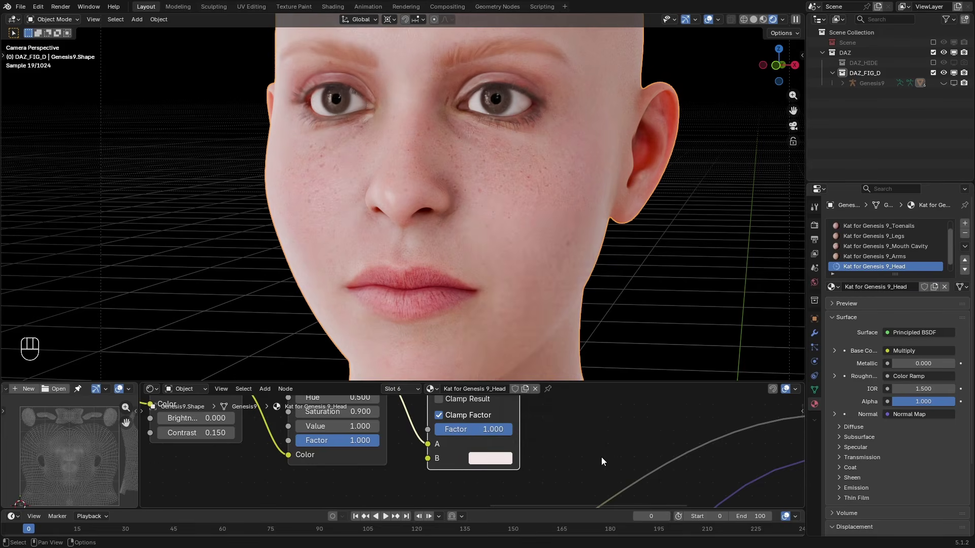
Check the tinted base color against the original IrayUberSkin shader by switching the active Material Output back and forth.
scroll(602, 457, "down", 2)
scroll(455, 269, "down", 2)
middle_click_drag(456, 269, 468, 275, "shift")
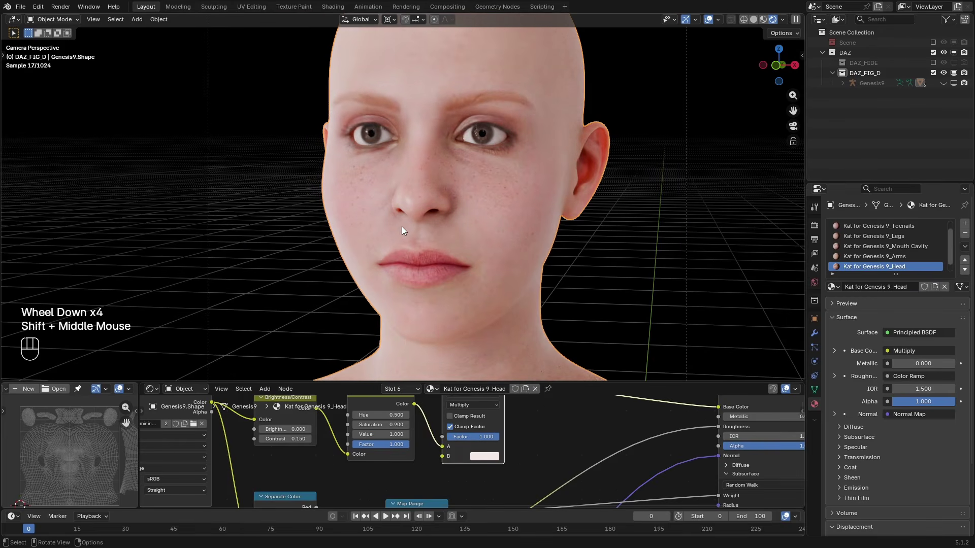
scroll(526, 425, "down", 4)
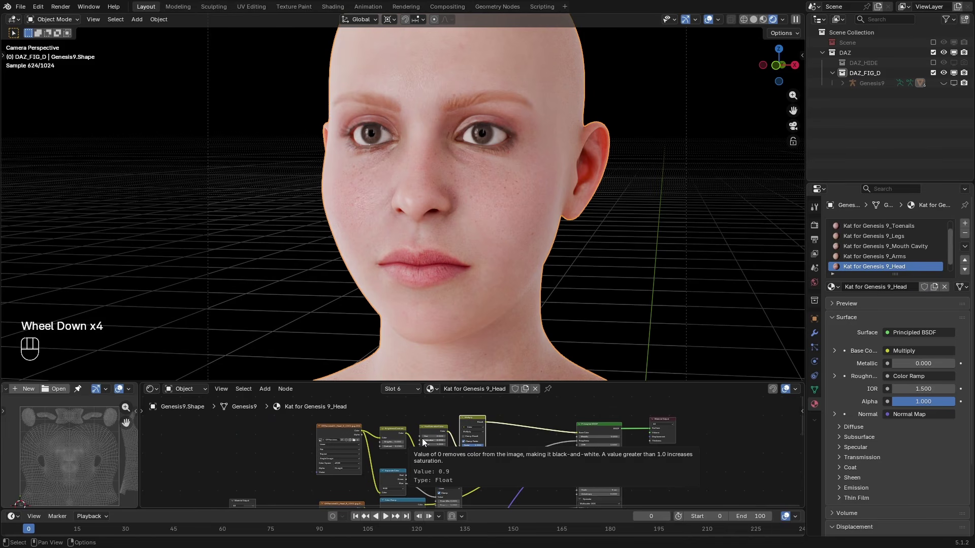
middle_click_drag(367, 464, 309, 445)
left_click(257, 485)
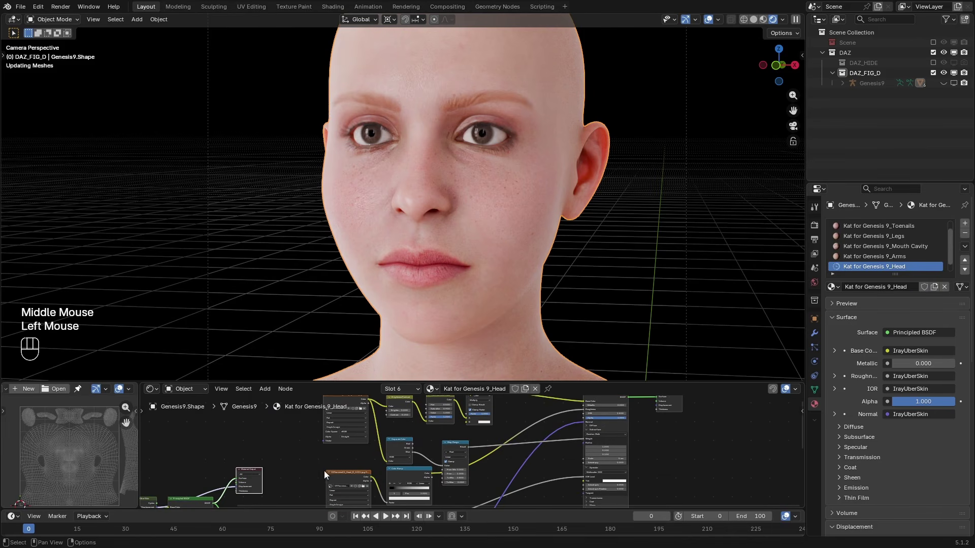
left_click(672, 409)
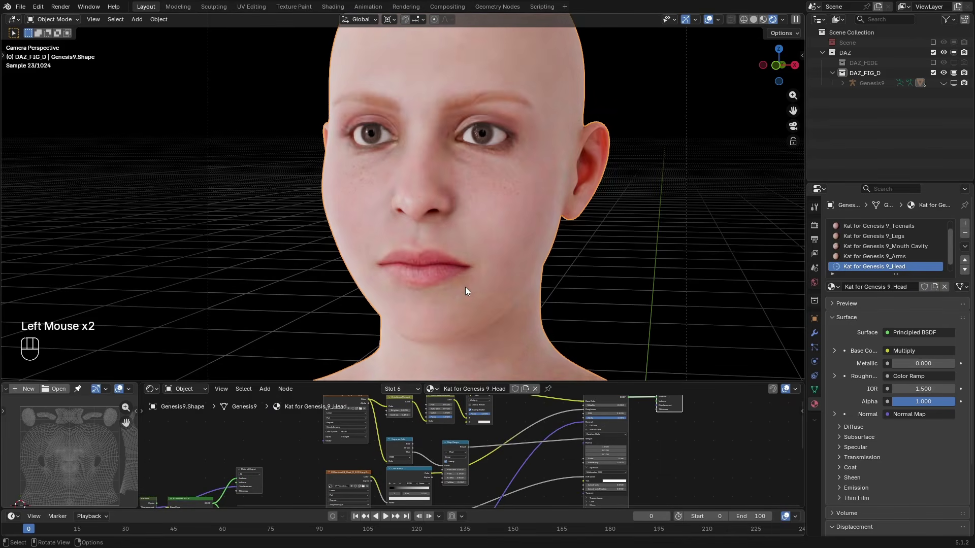
Move the black stop of the Color Ramp fed by the head roughness texture to position 0.
scroll(466, 287, "up", 2)
scroll(466, 287, "up", 2)
middle_click_drag(501, 339, 505, 307, "shift")
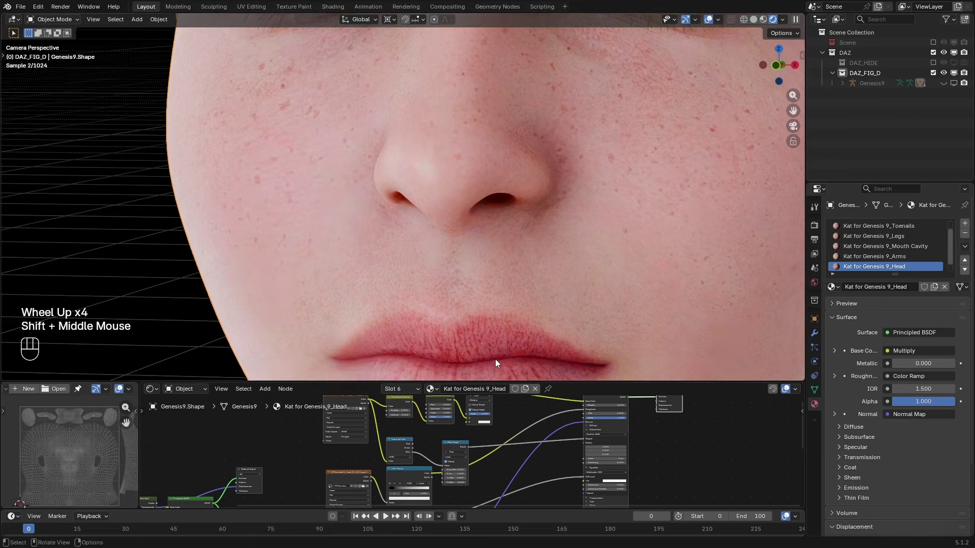
scroll(469, 479, "up", 2)
middle_click_drag(470, 479, 440, 448)
scroll(441, 448, "up", 4)
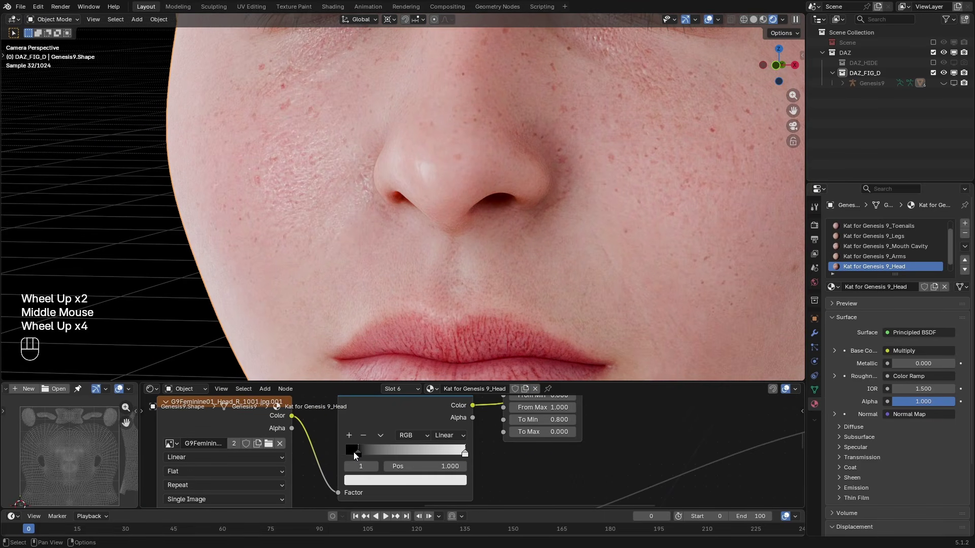
left_click_drag(356, 453, 337, 452)
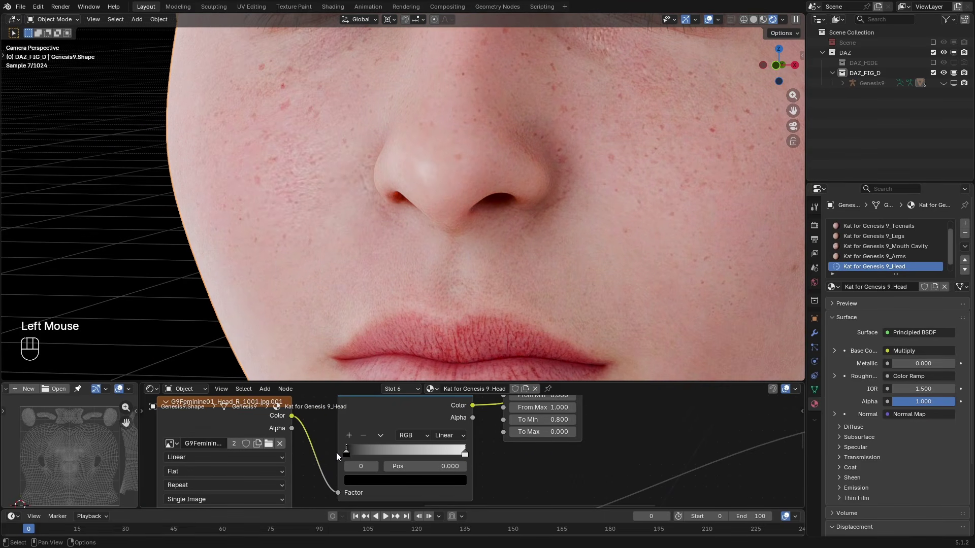
View the whole face and compare the adjusted roughness with the original shader through both Material Outputs.
scroll(454, 284, "down", 3)
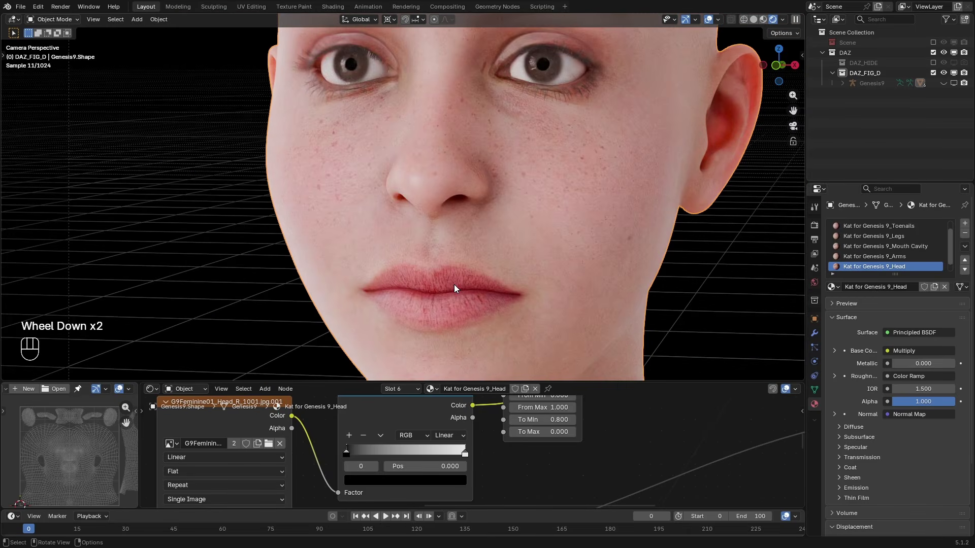
scroll(464, 448, "down", 3)
scroll(498, 440, "up", 1)
scroll(498, 440, "down", 1)
scroll(506, 235, "down", 1)
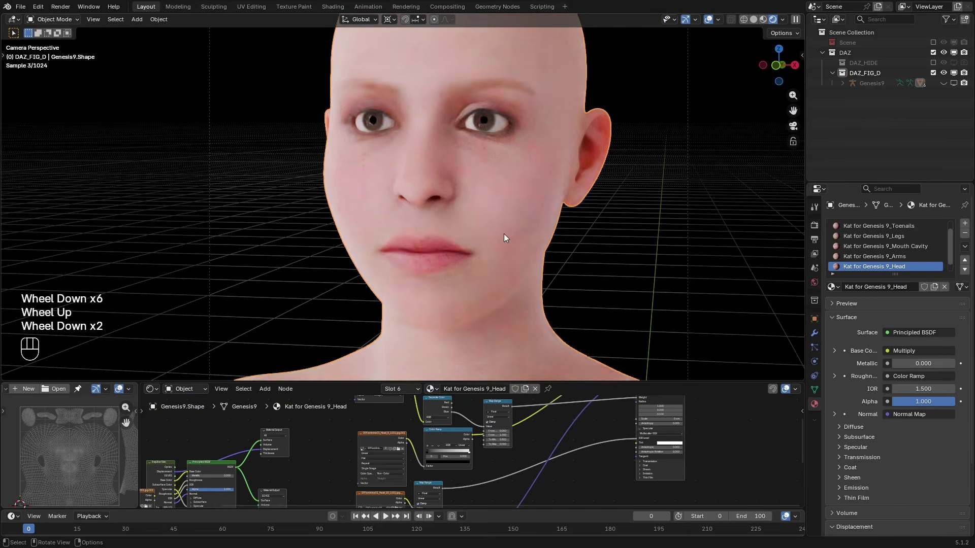
middle_click_drag(505, 235, 426, 353, "shift")
scroll(308, 452, "down", 1)
left_click(310, 452)
middle_click_drag(513, 459, 669, 468)
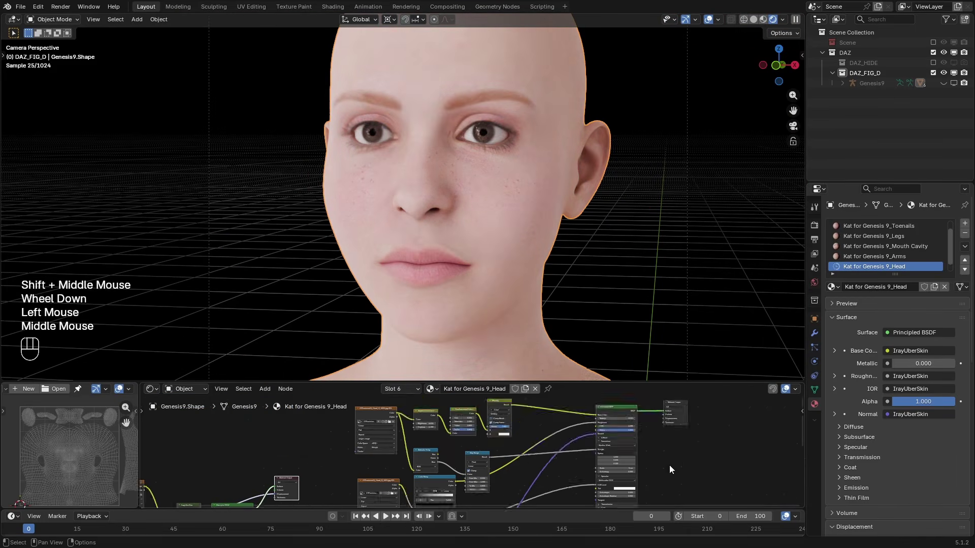
left_click(679, 415)
Copy the rebuilt head shader nodes.
scroll(562, 474, "down", 3)
scroll(550, 471, "down", 1)
middle_click_drag(551, 471, 525, 451)
scroll(531, 444, "down", 2)
left_click_drag(561, 402, 455, 494)
key("g")
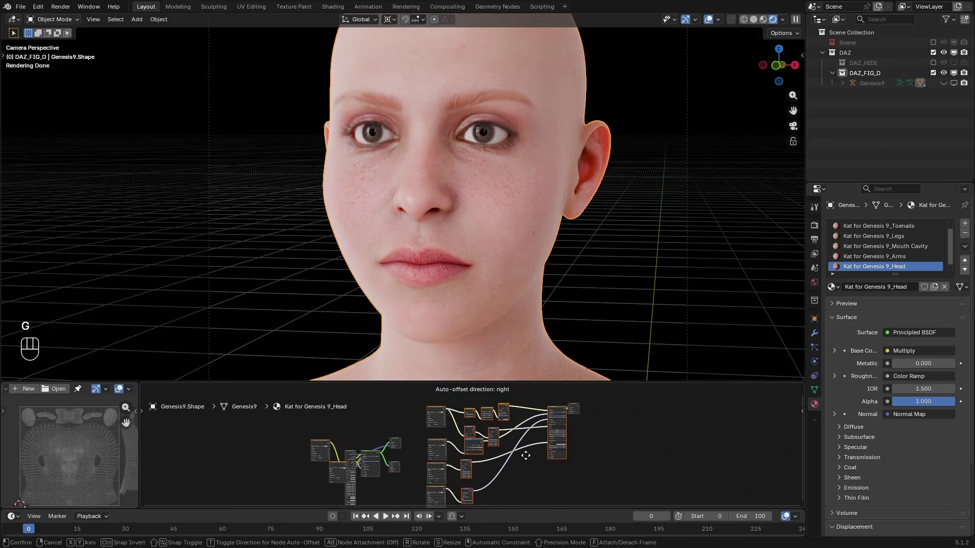
right_click(513, 454)
key("ctrl+c")
Try pasting the copied nodes into the Kat for Genesis 9_Body material, and undo the paste.
left_click(871, 253)
left_click(874, 235)
left_click(876, 265)
scroll(876, 264, "down", 3)
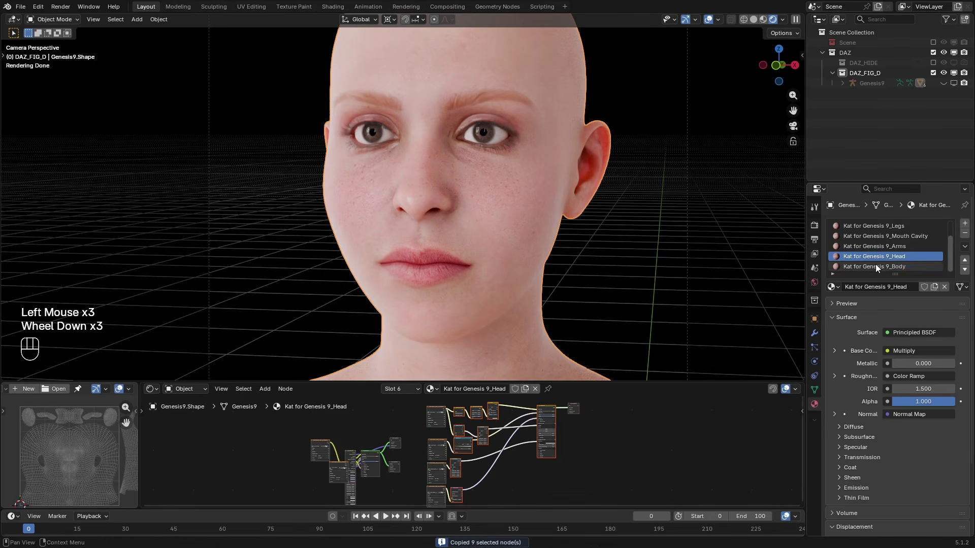
left_click(875, 265)
scroll(584, 315, "down", 1)
middle_click_drag(583, 315, 426, 142, "shift")
scroll(489, 236, "up", 2)
scroll(426, 142, "up", 1)
scroll(449, 281, "up", 1)
mouse_move(448, 280)
middle_mouse_down()
mouse_move(412, 281)
mouse_move(437, 295)
middle_mouse_up()
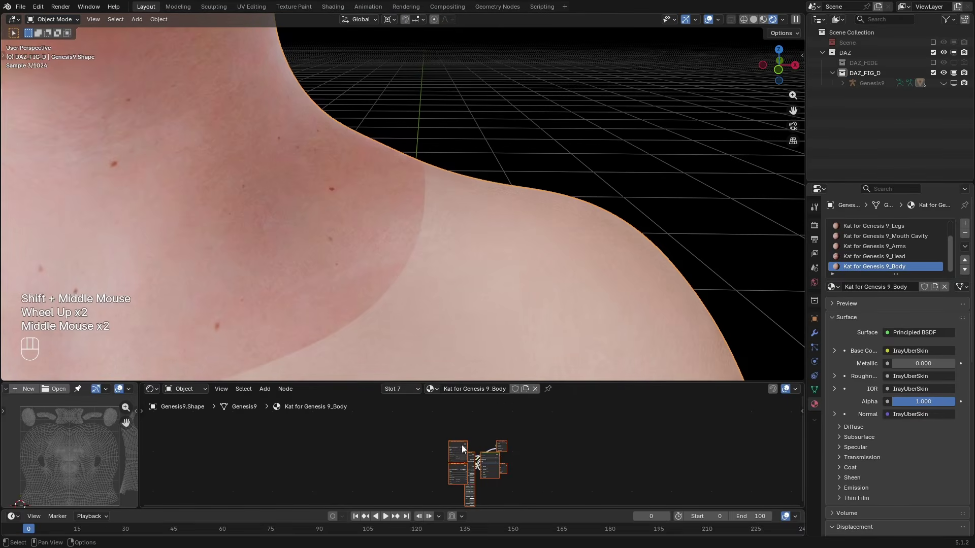
key("ctrl+v")
middle_click_drag(562, 445, 573, 458)
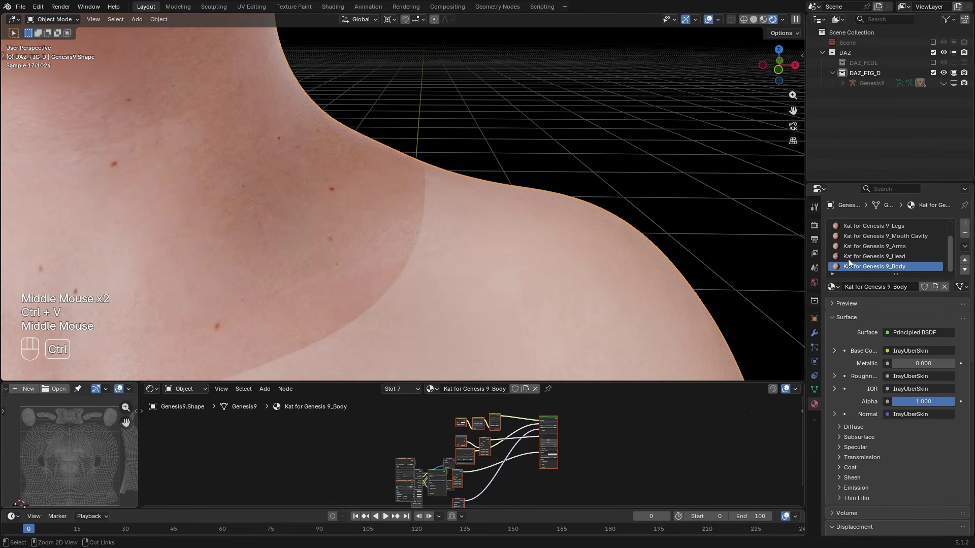
key("ctrl+z")
Group the Kat for Genesis 9_Head shader's processing nodes and Principled BSDF, leaving the textures and Material Output outside.
left_click(867, 256)
scroll(562, 446, "down", 1)
scroll(562, 446, "down", 1)
middle_click(510, 449)
scroll(510, 449, "up", 2)
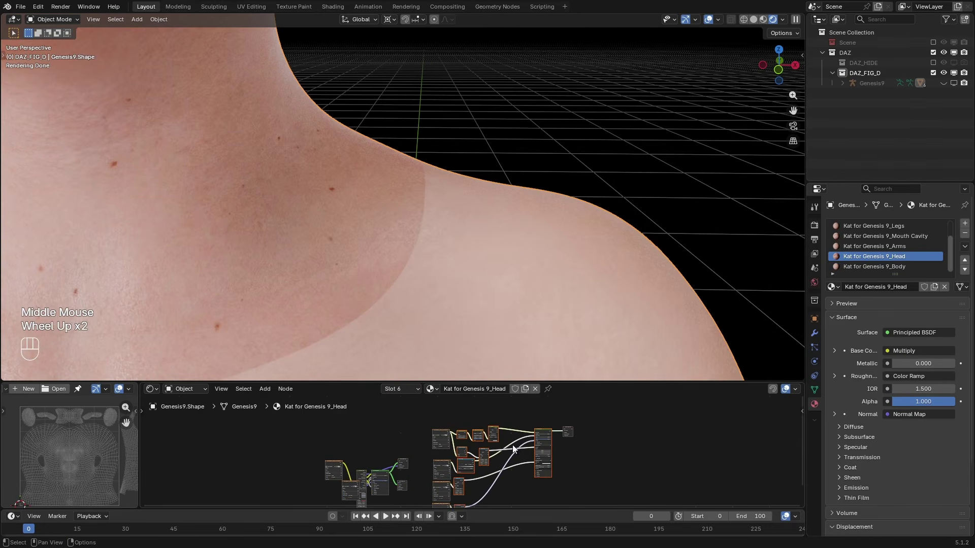
left_click_drag(547, 414, 458, 507)
middle_click_drag(458, 506, 483, 479)
key("ctrl+g")
Reposition the Group Input and Group Output nodes at the outer ends of the grouped node layout.
scroll(485, 476, "up", 2)
scroll(487, 471, "up", 2)
left_click(375, 460)
key("g")
left_click(328, 432)
middle_click_drag(328, 433, 322, 459)
left_click(597, 483)
key("g")
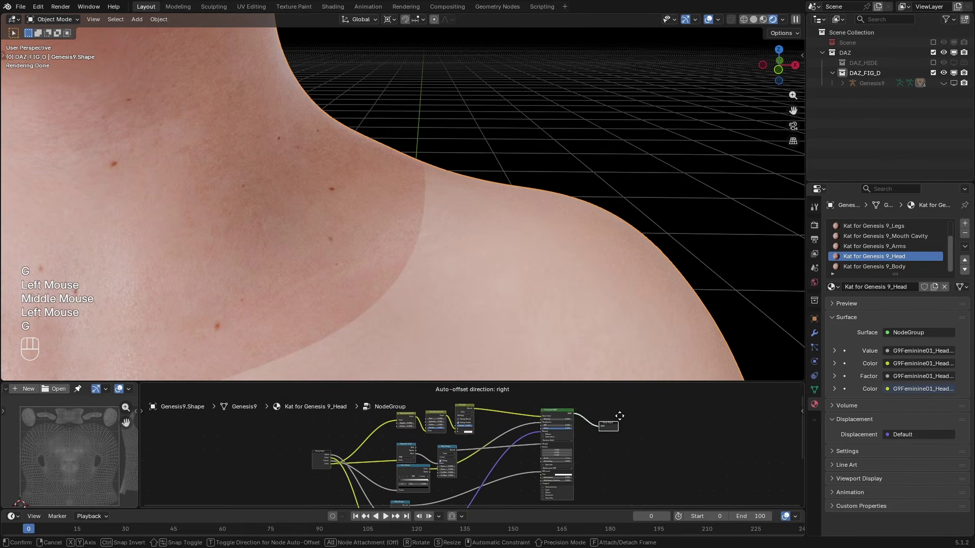
left_click(609, 446)
Examine the nodes inside the group, their Group Input connections and the Multiply node's B color.
middle_click_drag(609, 448, 483, 433)
scroll(483, 434, "up", 3)
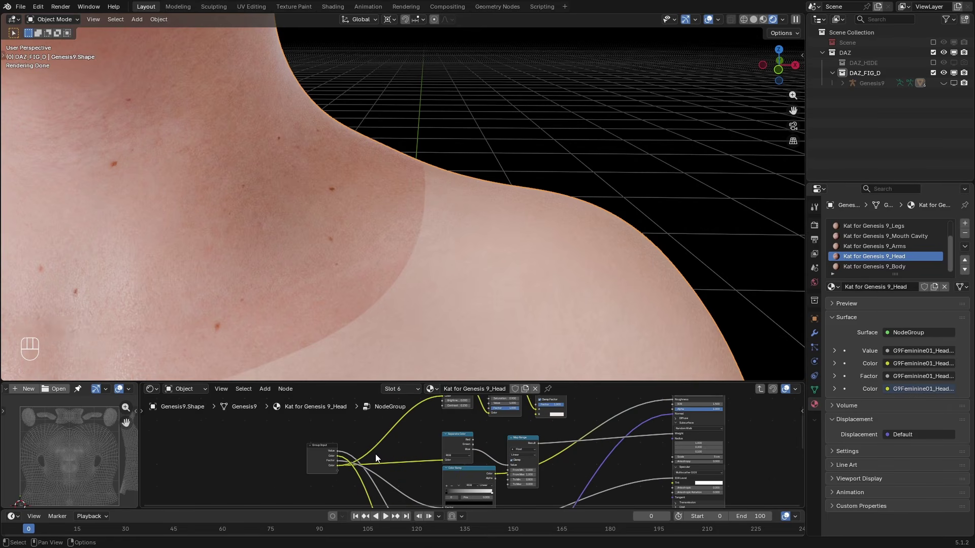
scroll(431, 439, "down", 3)
left_click_drag(428, 410, 559, 504)
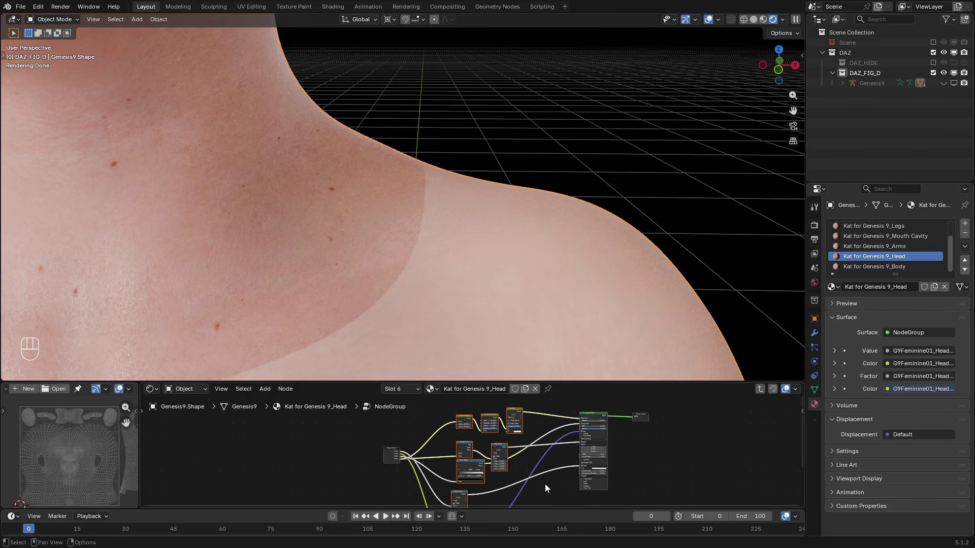
scroll(542, 485, "up", 2)
left_click(553, 458)
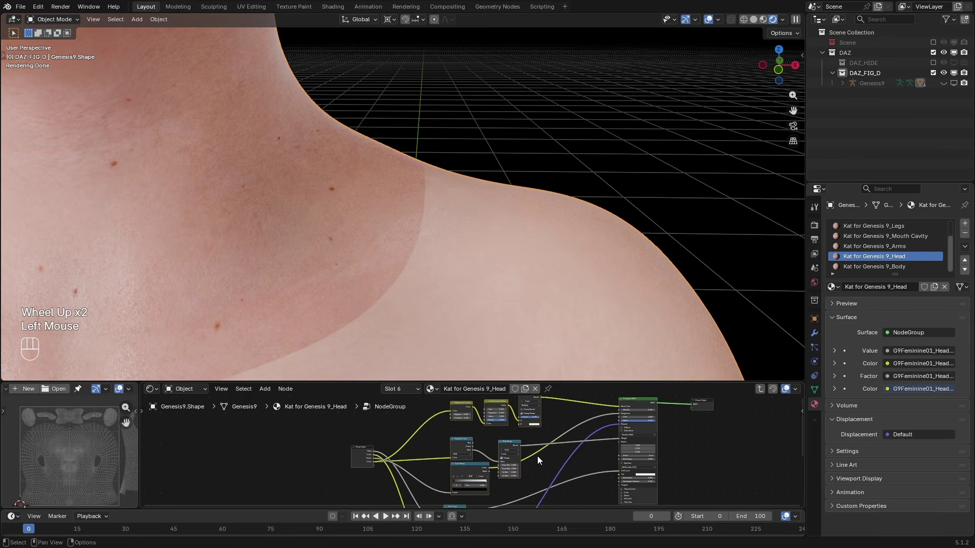
scroll(563, 431, "up", 1)
middle_click_drag(566, 429, 505, 462)
scroll(499, 450, "up", 2)
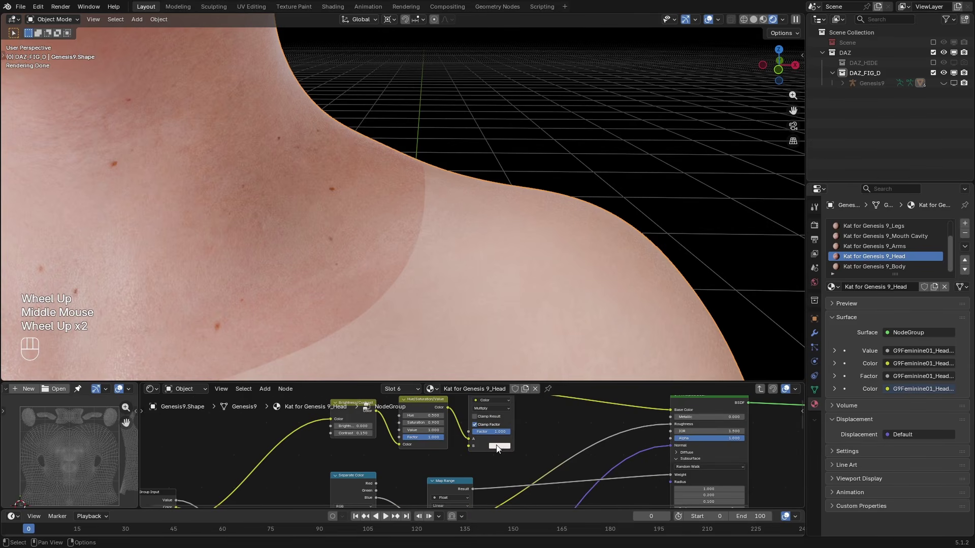
mouse_move(496, 444)
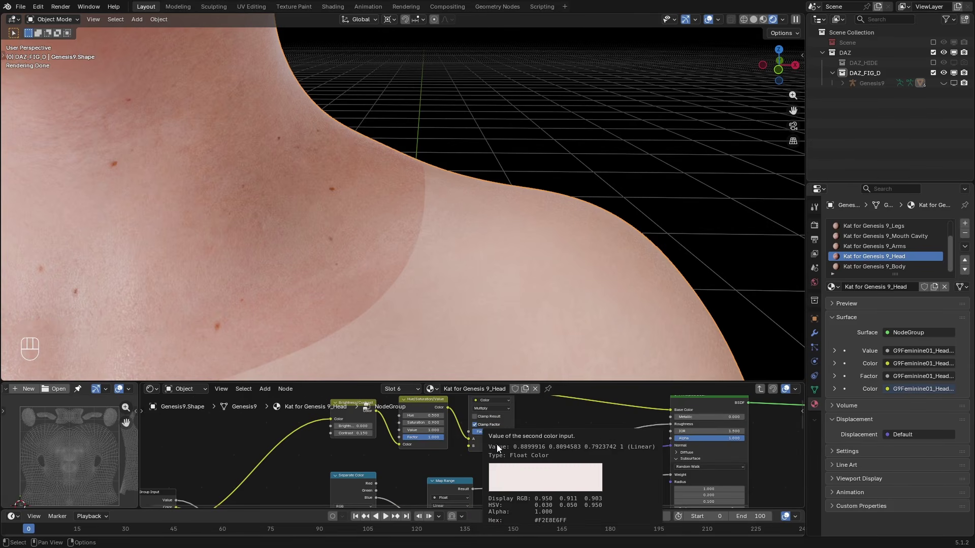
scroll(465, 467, "down", 2)
middle_click_drag(305, 480, 500, 430)
scroll(495, 442, "down", 2)
Show the group's socket list and move the diffuse Color input above all other inputs.
key("n")
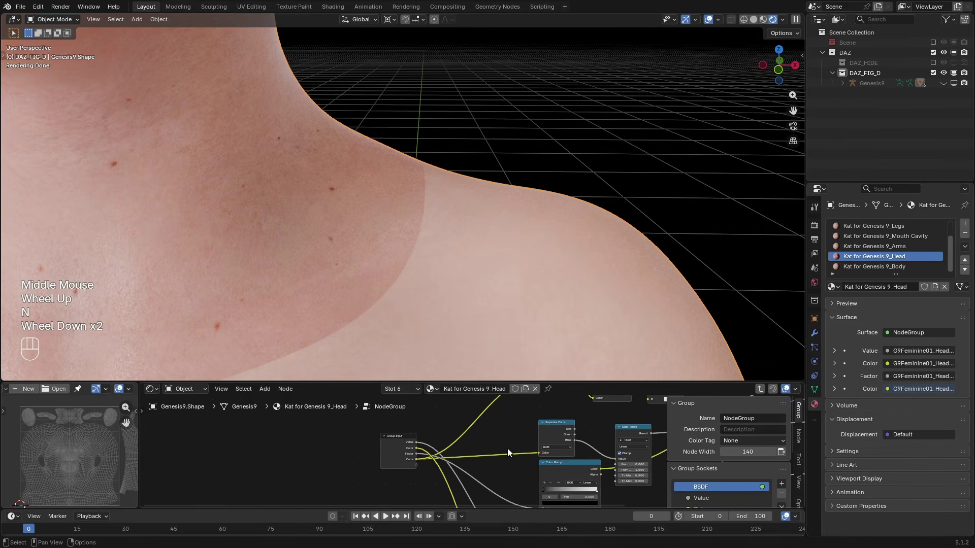
scroll(457, 472, "up", 1)
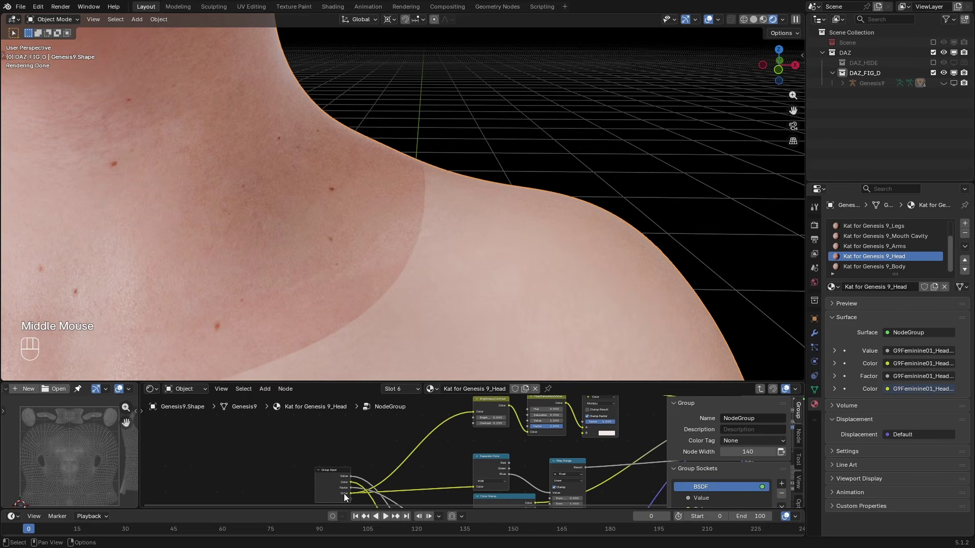
scroll(711, 462, "down", 3)
left_click(712, 450)
left_click_drag(723, 432, 726, 337)
middle_click_drag(441, 443, 466, 418)
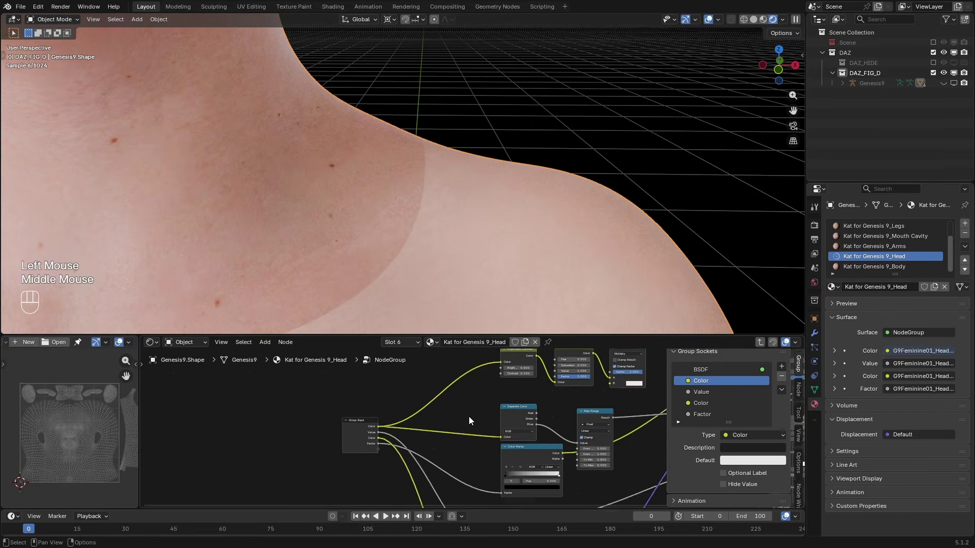
Trace the Group Input connections and move the second Color input above the Value input.
scroll(460, 428, "up", 4)
scroll(373, 433, "down", 2)
middle_click_drag(329, 434, 319, 350)
scroll(482, 463, "down", 2)
middle_click_drag(569, 439, 408, 481)
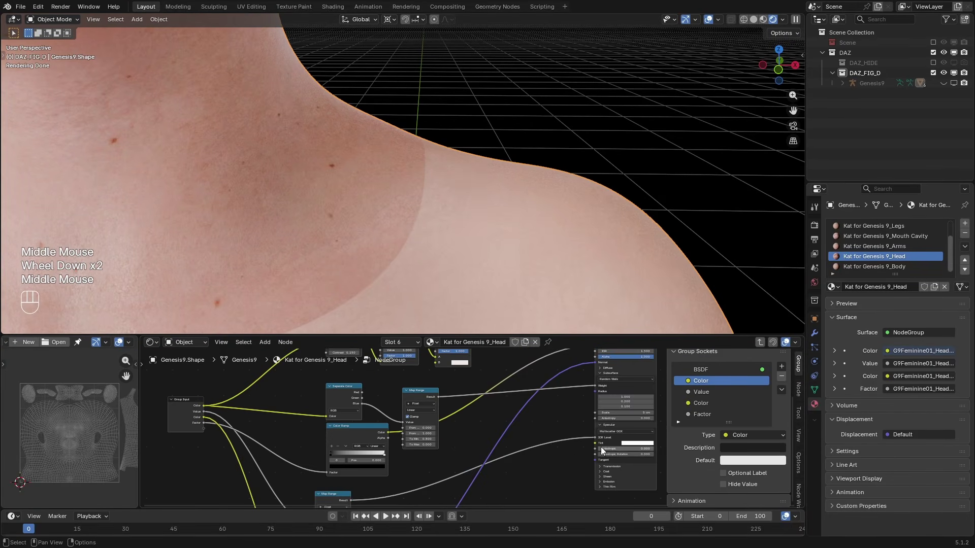
middle_click_drag(376, 453, 509, 457)
scroll(385, 446, "up", 2)
left_click(711, 403)
left_click_drag(701, 393, 701, 406)
Rename the group's Value input socket to Specular.
scroll(340, 411, "up", 2)
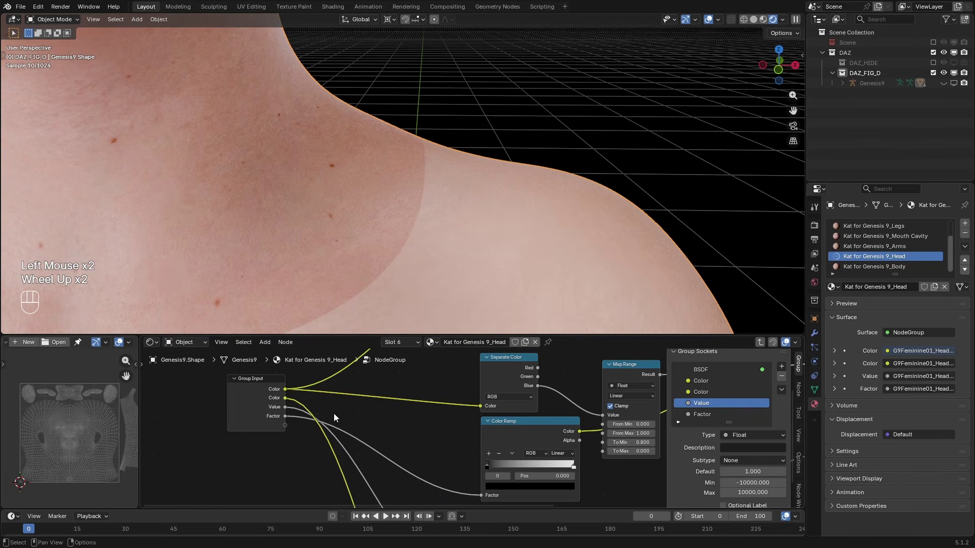
double_click(705, 402)
type("Spe")
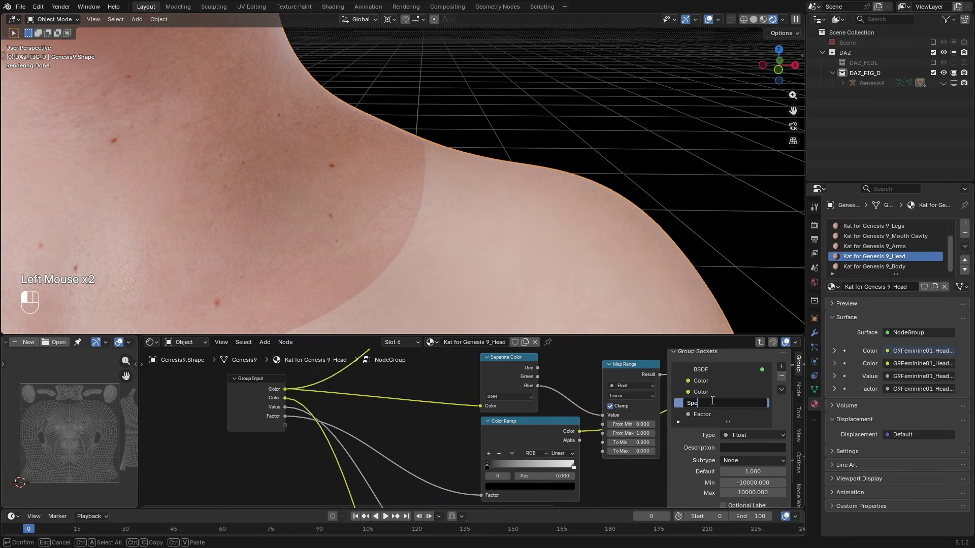
type("cular")
key("Return")
Move the Factor input directly below the first Color input and rename it Roughness.
left_click(707, 414)
left_click_drag(708, 413, 707, 387)
double_click(721, 391)
type("Roughness")
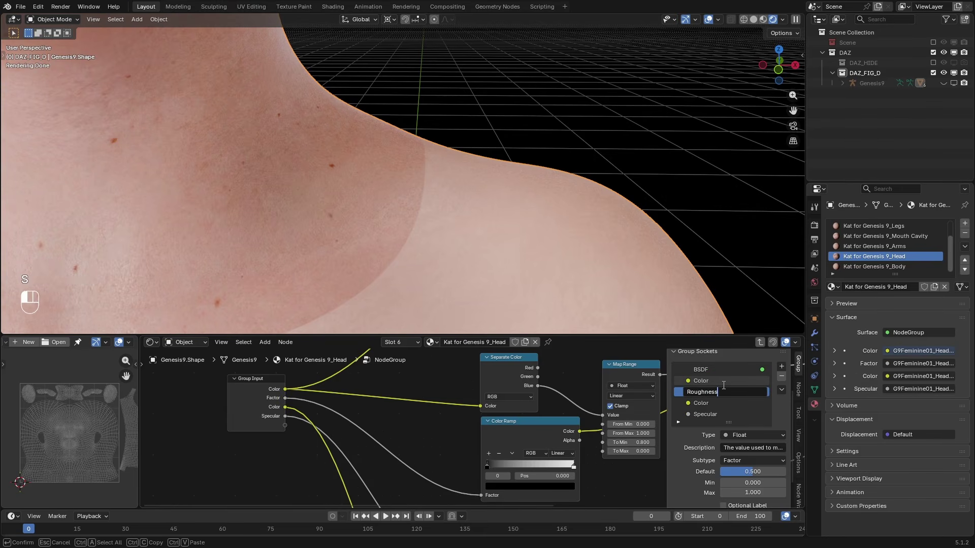
key("Return")
Move the second Color input below Specular and rename it Normal.
left_click(707, 403)
left_click_drag(708, 402, 701, 415)
scroll(559, 446, "down", 2)
middle_click_drag(559, 446, 446, 464)
double_click(693, 414)
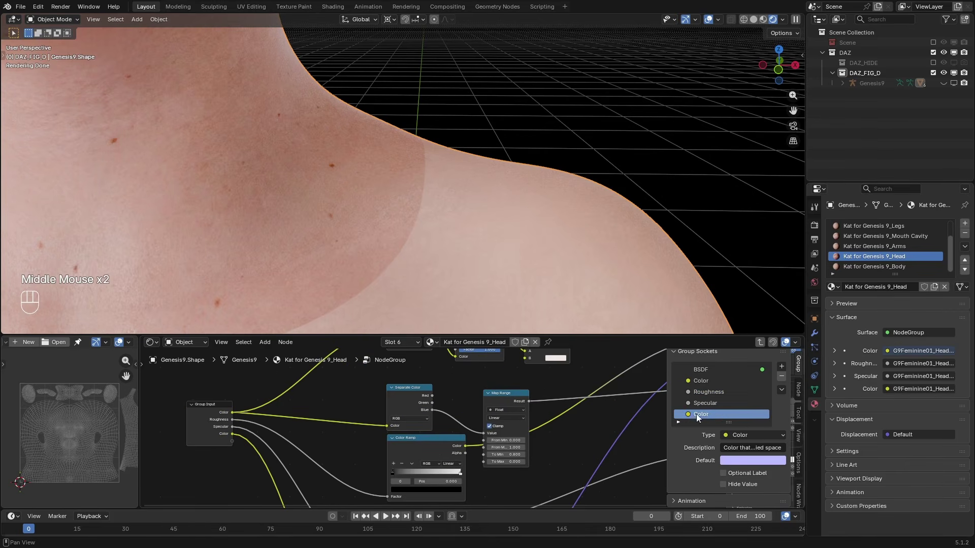
type("Normal")
key("Return")
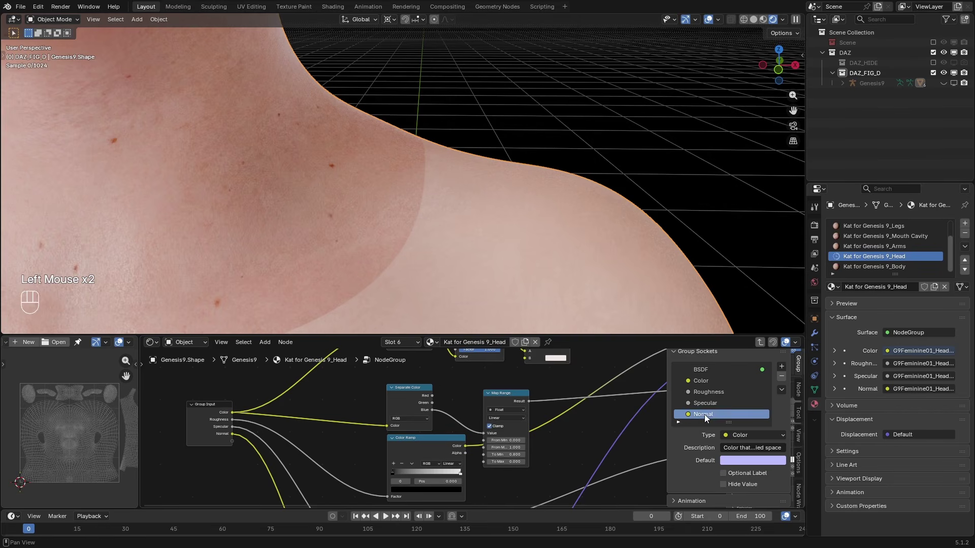
Leave the group and move its node, the four image textures and the Material Output clear of the original nodes.
double_click(562, 422)
scroll(558, 422, "down", 2)
key("n")
scroll(529, 421, "down", 5)
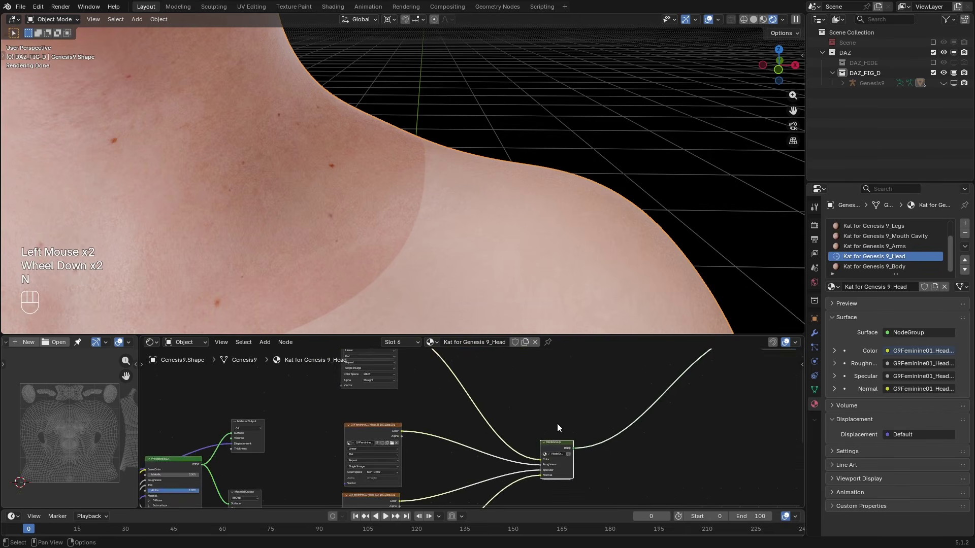
left_click_drag(472, 384, 435, 487)
key("g")
left_click(488, 444)
left_click(499, 438)
key("g")
left_click(523, 372)
key("g")
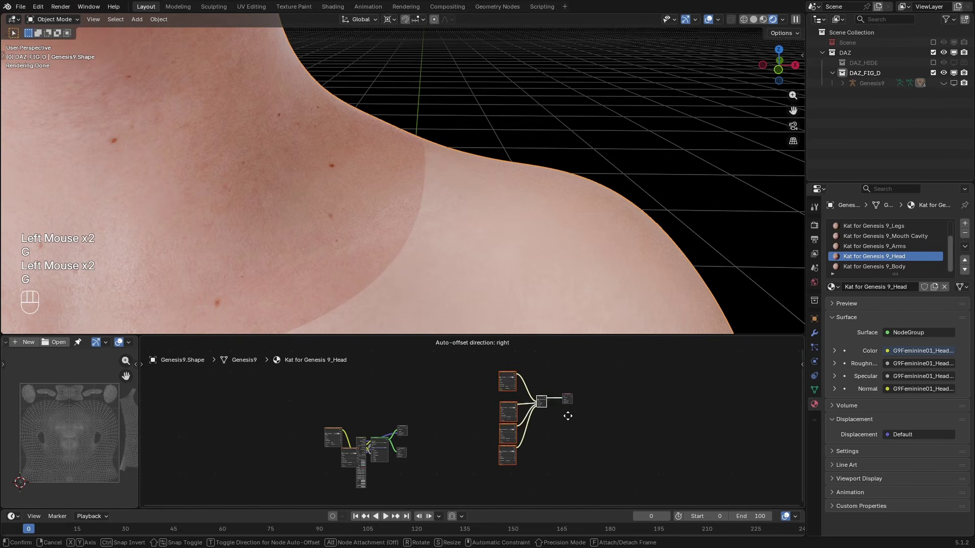
scroll(567, 406, "up", 4)
left_click(558, 465)
Widen the group node slightly and rename the node group SkinShader.
scroll(535, 451, "up", 1)
left_click(535, 450)
scroll(535, 450, "up", 2)
middle_click_drag(546, 448, 520, 433)
scroll(519, 433, "up", 2)
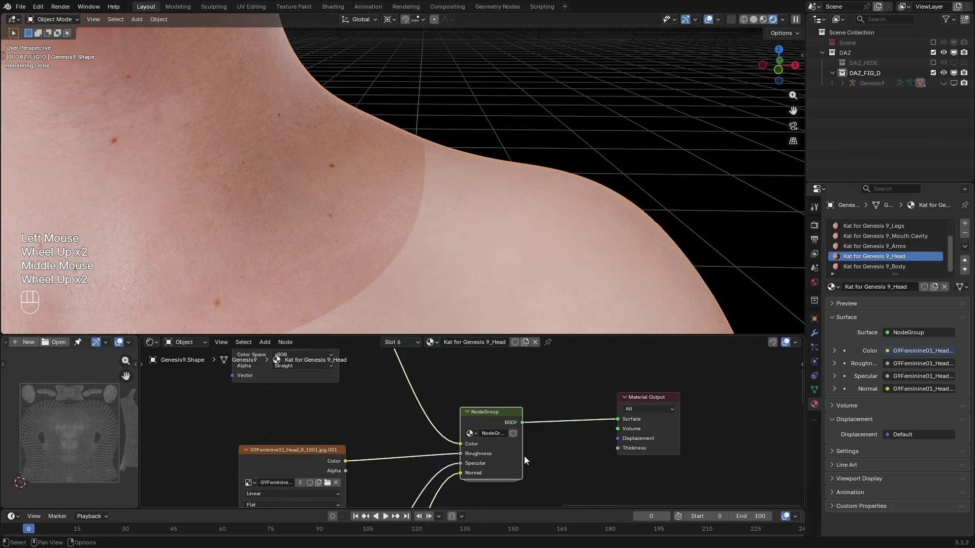
left_click_drag(523, 456, 534, 456)
double_click(508, 433)
type("S")
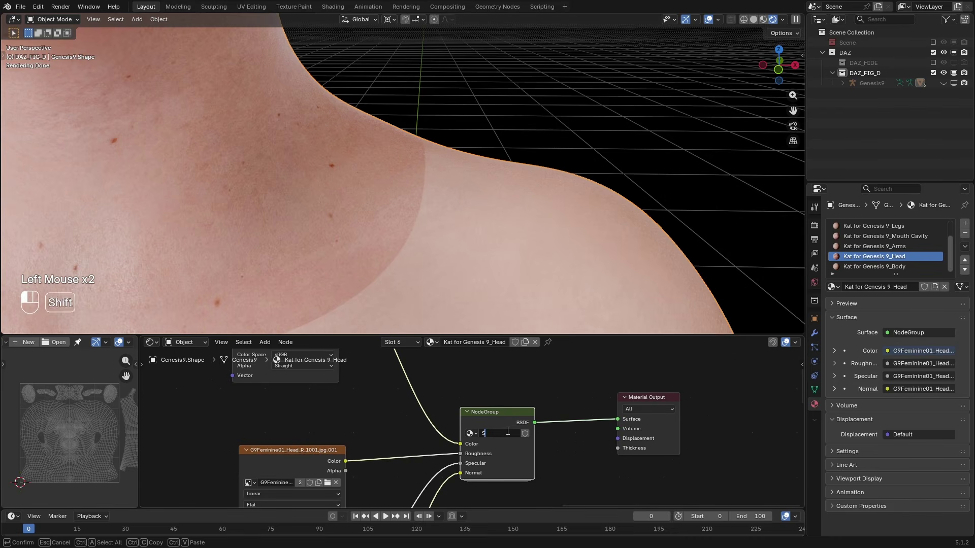
type("kinShader")
key("Return")
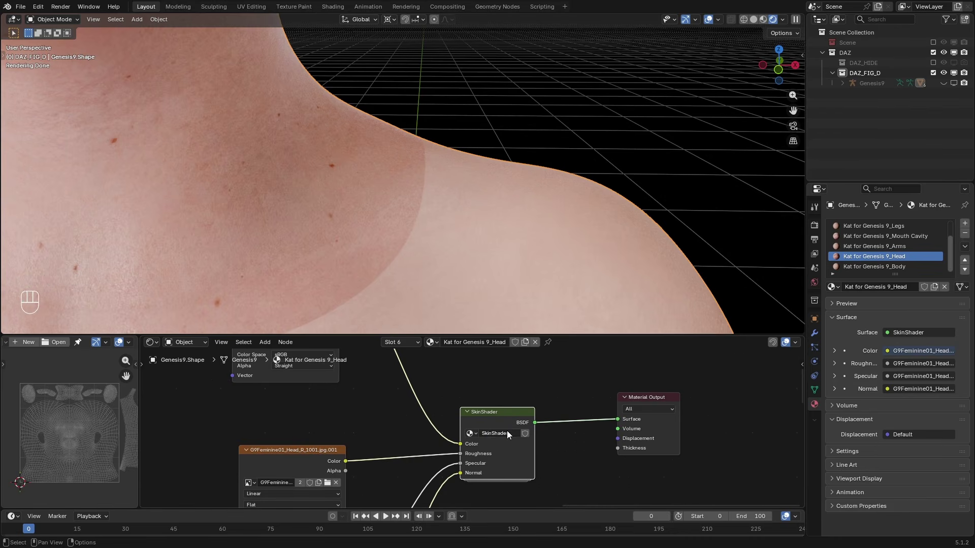
Copy the SkinShader node from the Head material into the Body material and place it away from the existing nodes.
left_click_drag(501, 415, 497, 415)
key("ctrl+c")
left_click(874, 266)
scroll(516, 439, "down", 2)
key("ctrl+v")
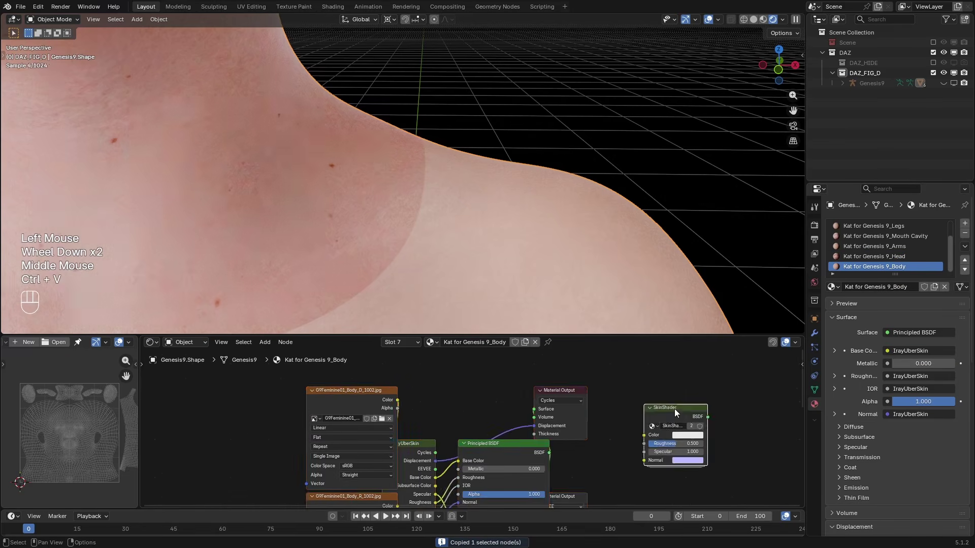
scroll(677, 411, "down", 2)
middle_click_drag(677, 411, 492, 435)
key("g")
left_click(599, 435)
Duplicate the Body material's Material Output beside the SkinShader node and set both outputs' target to All.
left_click(368, 420)
key("shift+d")
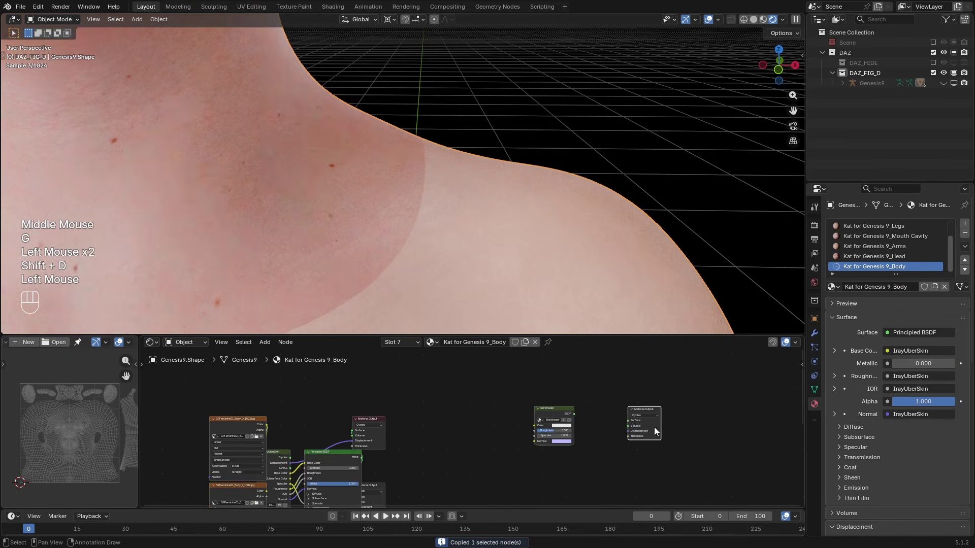
left_click(654, 427)
scroll(654, 427, "up", 1)
left_click(665, 413)
left_click(670, 428)
left_click(349, 425)
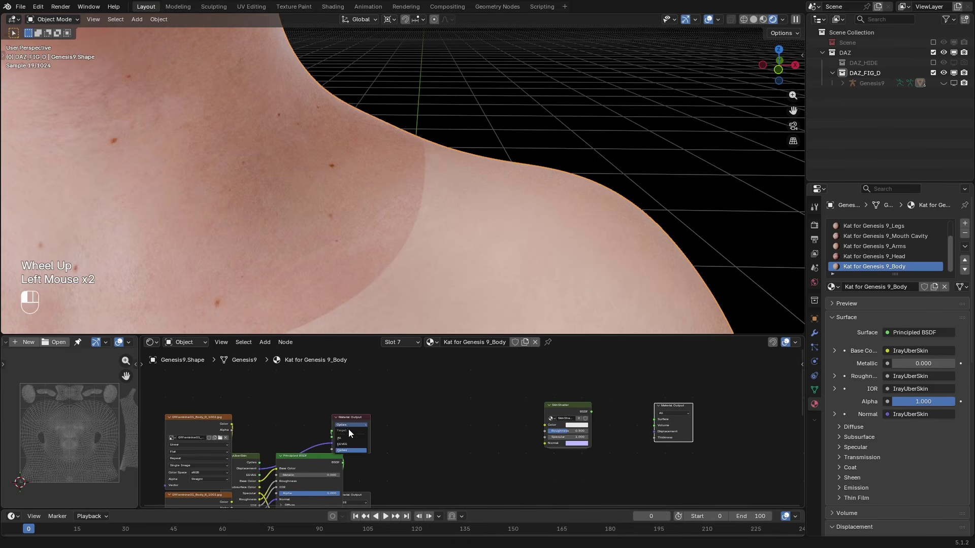
left_click(350, 439)
Connect the SkinShader's BSDF to the duplicated Material Output's Surface and reposition both nodes.
left_click_drag(591, 411, 654, 419)
left_click(561, 409)
left_click_drag(562, 409, 576, 417)
left_click_drag(708, 386, 529, 453)
key("g")
left_click(549, 449)
Duplicate the Body diffuse and roughness image textures and place the copies in front of the SkinShader node.
middle_click_drag(526, 441, 516, 414)
left_click(376, 431)
scroll(284, 435, "down", 2)
key("shift+d")
left_click(494, 425)
scroll(544, 418, "up", 2)
left_click(467, 468)
key("g")
key("x")
left_click(548, 457)
left_click(483, 446)
scroll(437, 389, "up", 1)
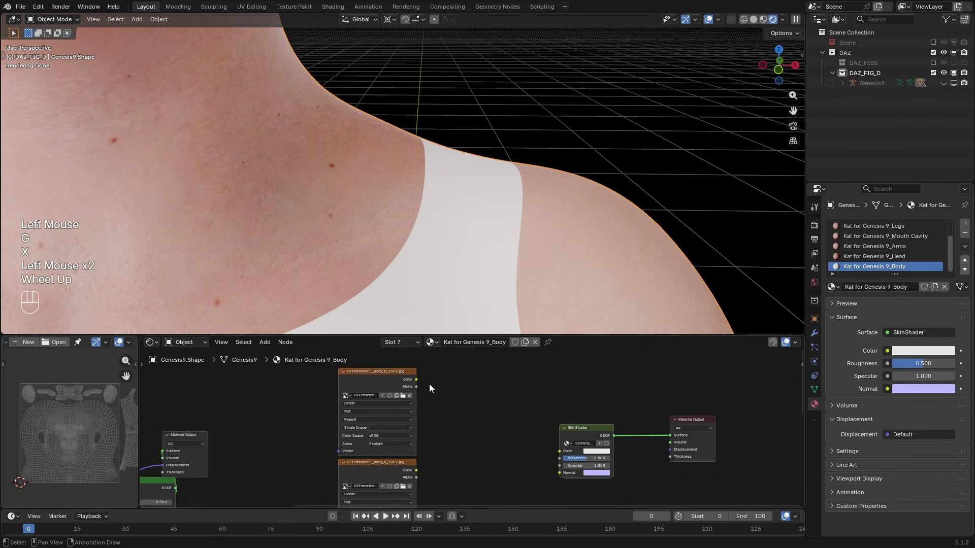
Connect G9Feminine01_Body_D_1002.jpg to the SkinShader's Color and G9Feminine01_Body_R_1002.jpg to its Roughness.
left_click_drag(415, 379, 560, 451)
middle_click_drag(560, 451, 591, 451)
scroll(491, 423, "up", 3)
middle_click_drag(484, 424, 490, 470)
middle_click_drag(548, 477, 553, 400)
left_click_drag(465, 437, 677, 420)
scroll(558, 431, "down", 1)
middle_click_drag(548, 487, 553, 355)
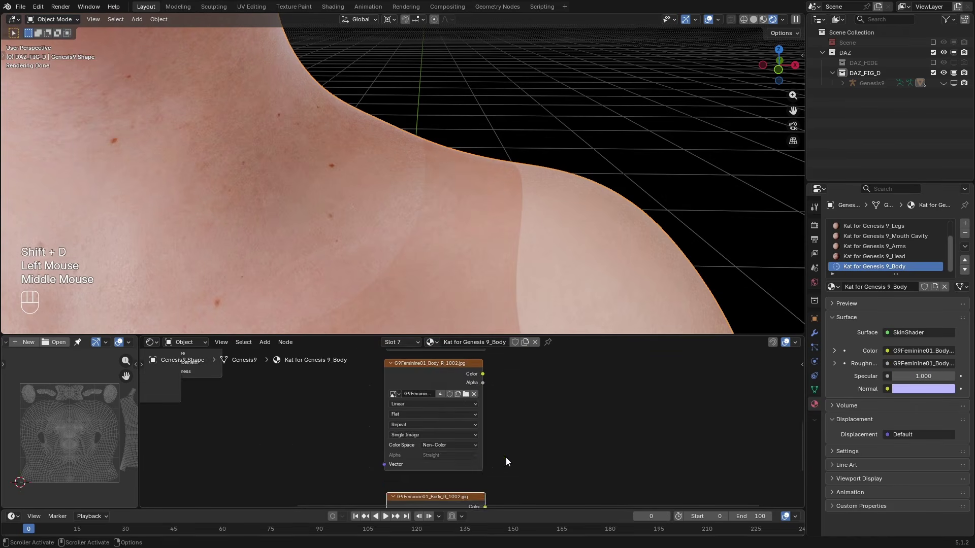
Load the Body specular and normal images into duplicated texture nodes and link them to the SkinShader's remaining inputs.
left_click(466, 394)
double_click(561, 277)
key("shift+d")
left_click(504, 452)
double_click(430, 270)
scroll(489, 450, "down", 4)
left_click_drag(450, 482, 514, 372)
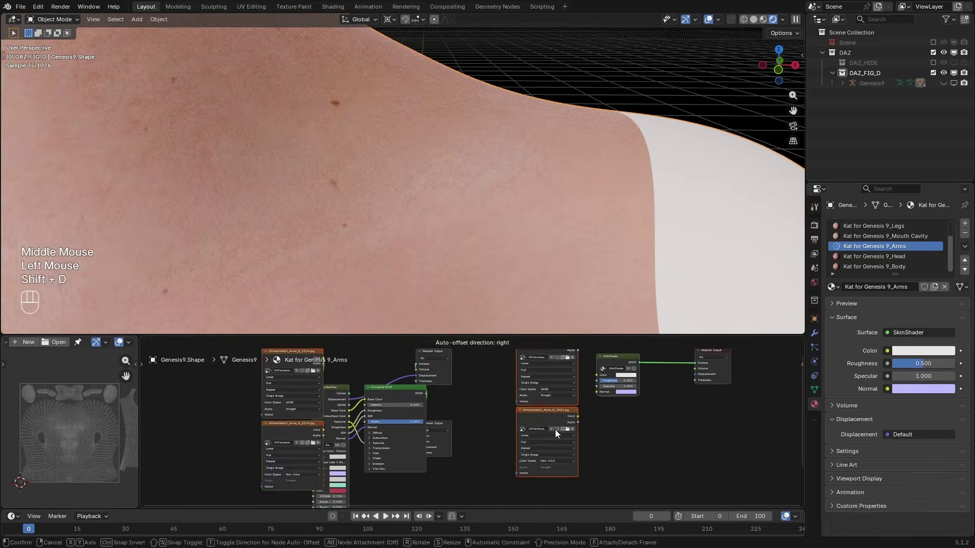
In the Arms material, place duplicates of the diffuse and roughness textures in front of its SkinShader node.
left_click_drag(554, 428, 477, 461)
left_click(496, 464)
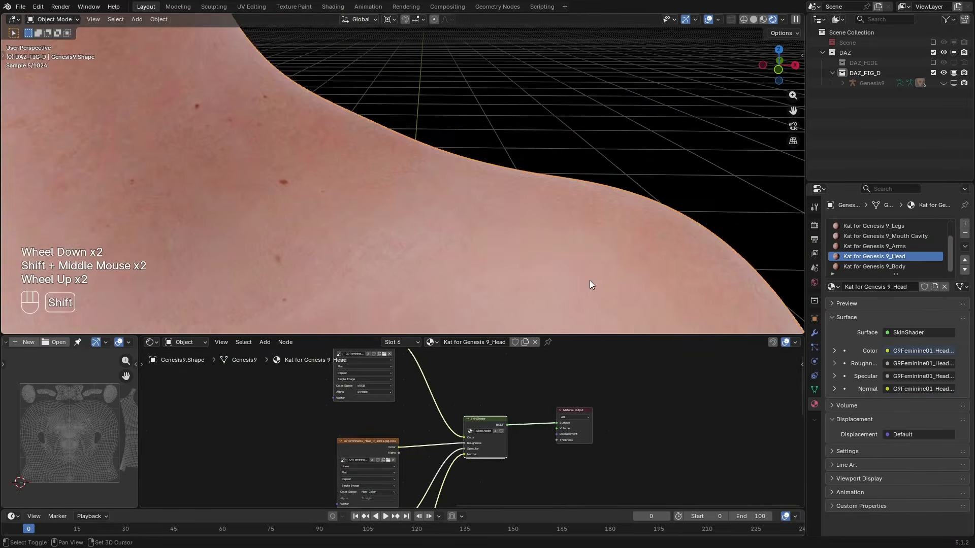
Examine the skin across the shoulders, neck and face for visible seams between the materials.
middle_click_drag(589, 280, 528, 228, "shift")
scroll(426, 246, "down", 2)
middle_click_drag(455, 240, 528, 235, "shift")
scroll(504, 183, "down", 2)
scroll(519, 231, "down", 1)
left_click_drag(482, 424, 482, 422)
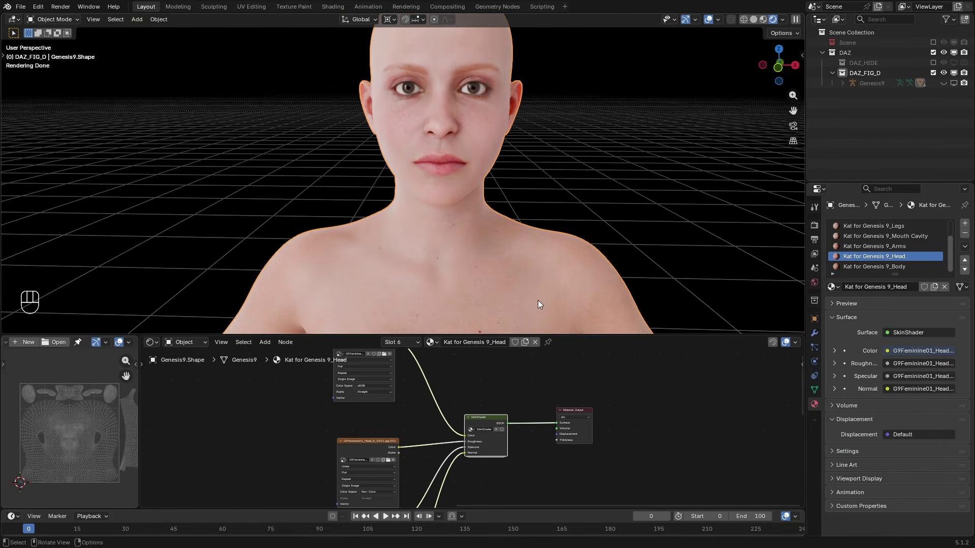
Open the SkinShader group and tint the Multiply node's B color light cyan.
scroll(498, 428, "up", 2)
double_click(483, 421)
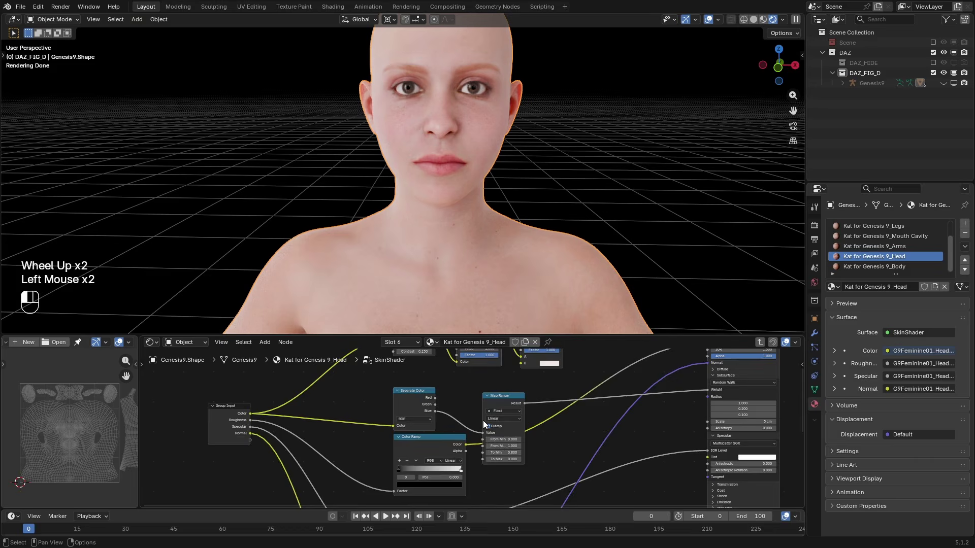
scroll(562, 374, "up", 1)
middle_click_drag(562, 374, 518, 433)
scroll(518, 434, "up", 1)
left_click(532, 418)
left_click_drag(546, 308, 546, 297)
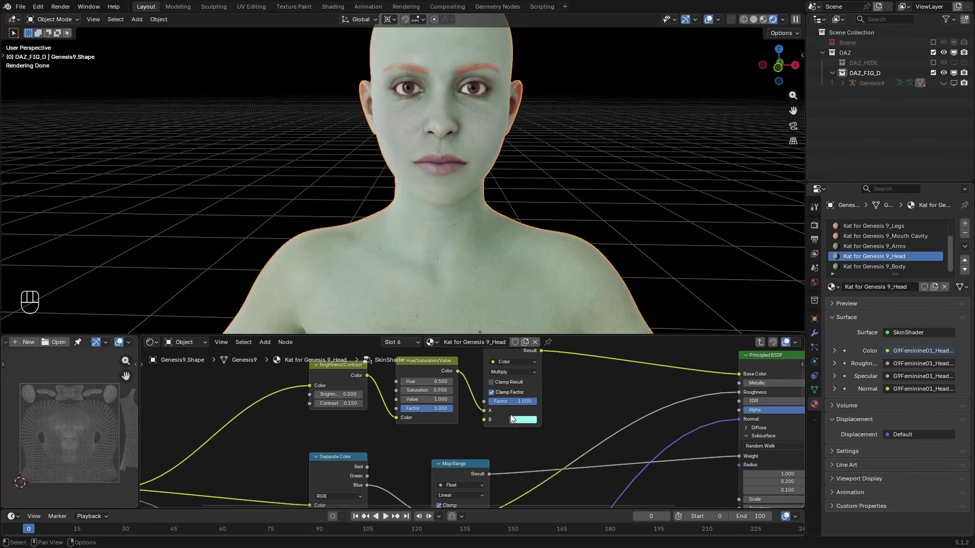
Check the SkinShader node in the Arms, Body and Head materials.
left_click(881, 247)
left_click(869, 268)
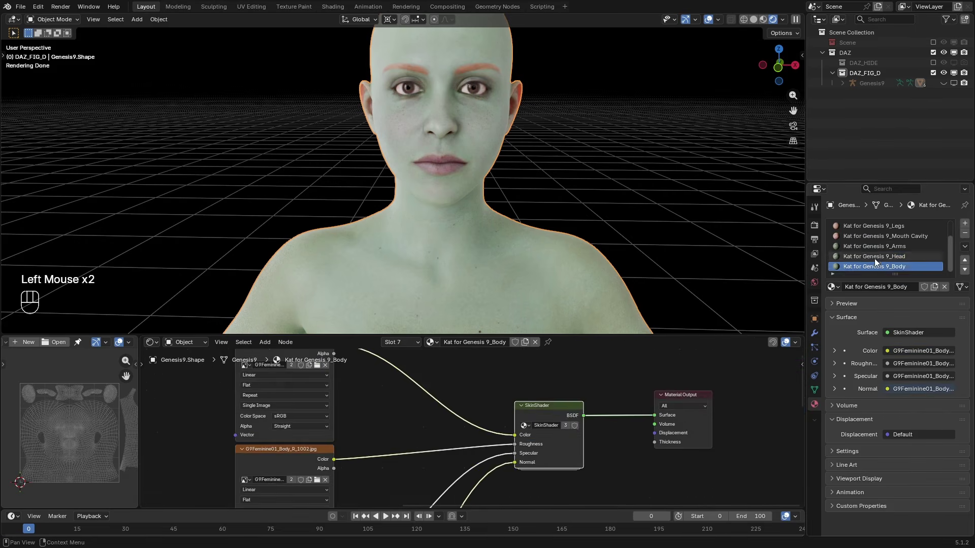
left_click(874, 258)
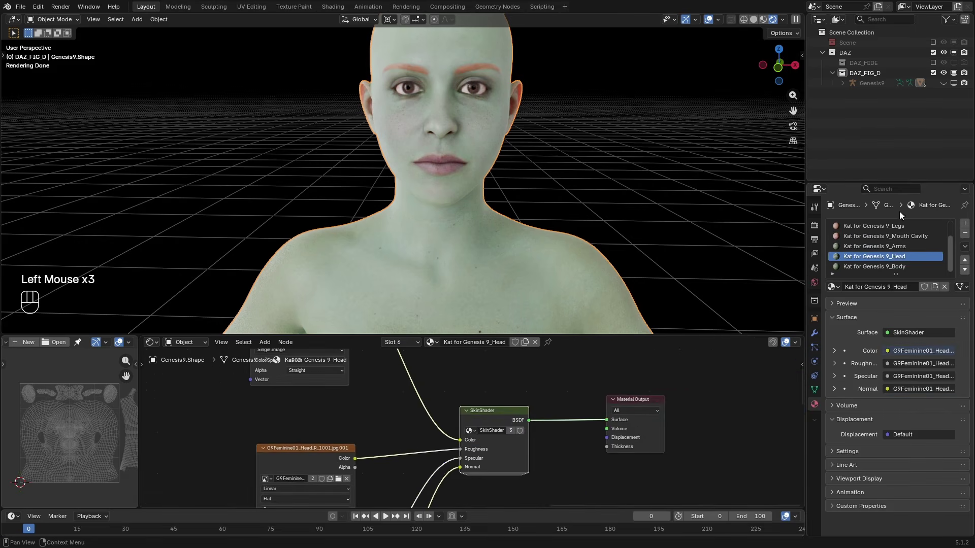
left_click(878, 264)
Reopen the SkinShader group from the Head material and try a higher Contrast on the Brightness/Contrast node.
left_click(877, 257)
double_click(500, 415)
middle_click_drag(513, 408, 531, 424)
scroll(532, 425, "up", 1)
scroll(469, 421, "up", 1)
left_click(346, 418)
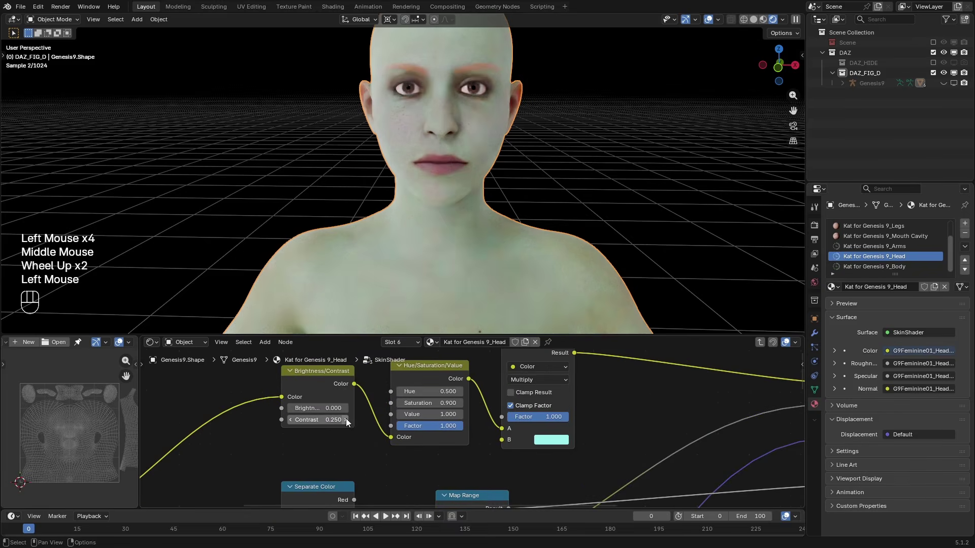
left_click(346, 418)
left_click(346, 419)
left_click(345, 418)
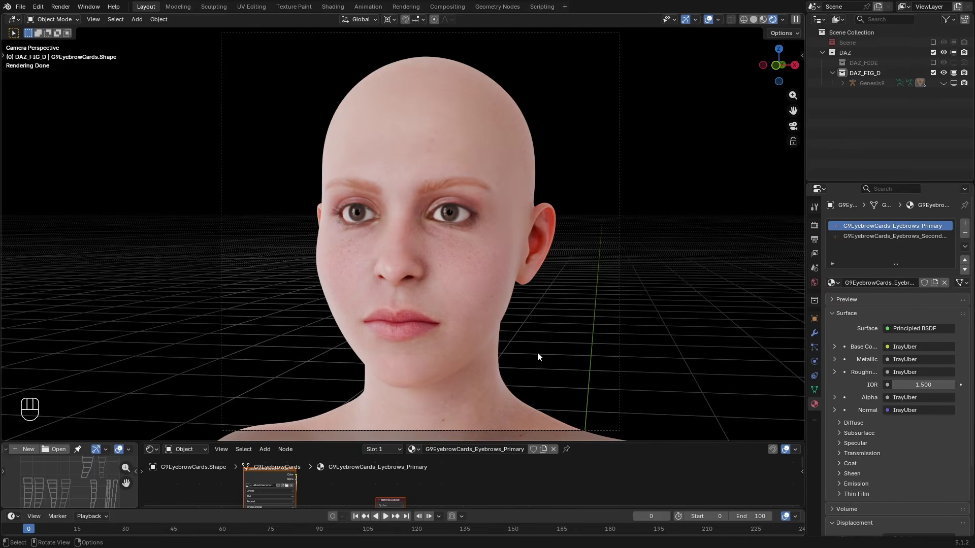
Select the eyebrow cards on the face in close-up and enlarge the node editor.
left_click(455, 203)
scroll(459, 220, "up", 3)
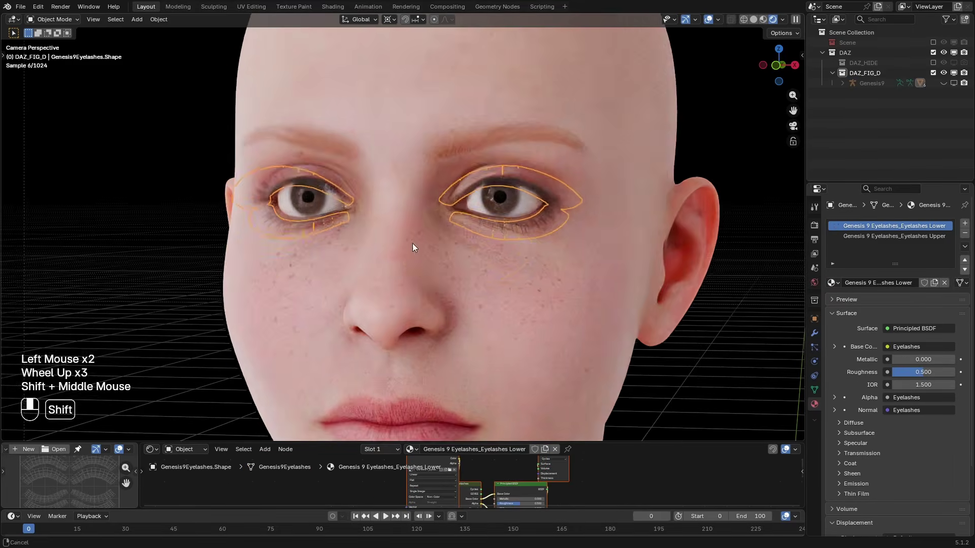
middle_click_drag(421, 233, 376, 284, "shift")
scroll(411, 252, "up", 2)
left_click(437, 188)
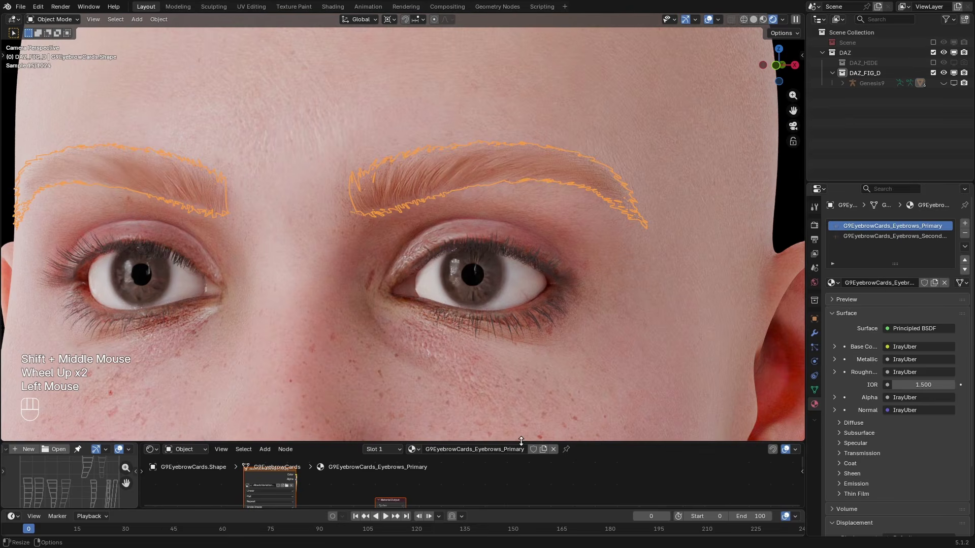
left_click_drag(521, 440, 518, 297)
Add a Principled BSDF node to the primary eyebrow material, away from the existing nodes.
scroll(492, 331, "down", 1)
middle_click_drag(491, 331, 491, 416)
key("shift+a")
type("prince")
left_click(525, 437)
left_click(431, 394)
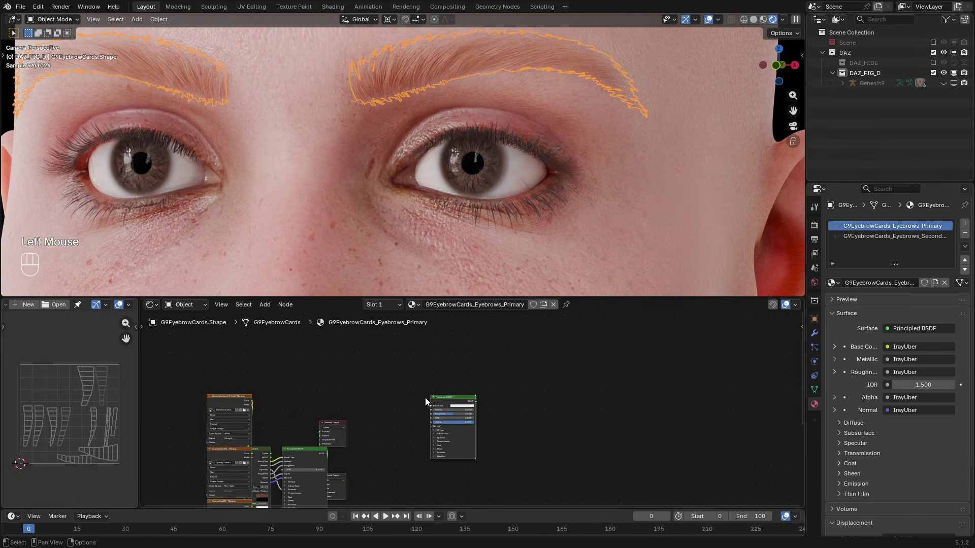
Connect the new Principled BSDF to a duplicated Material Output with its target set to All.
key("shift+d")
left_click(518, 424)
left_click_drag(500, 415, 421, 433)
left_click(531, 403)
left_click(531, 411)
Space the new Principled BSDF and its Material Output apart, clear of the original eyebrow nodes.
left_click(537, 394)
key("g")
left_click(548, 393)
key("g")
left_click(354, 422)
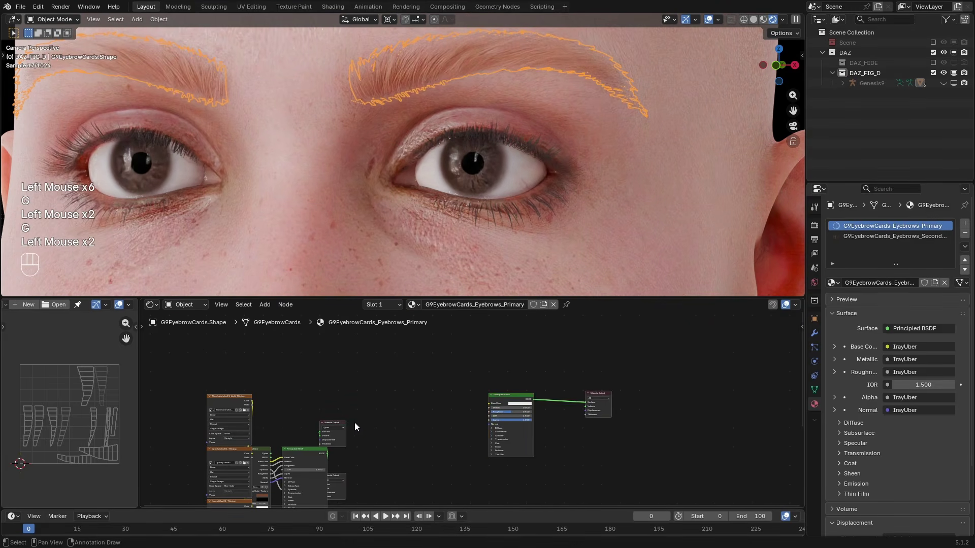
Duplicate the primary eyebrow material's albedo, opacity and normal map texture nodes and place the copies near the new Principled BSDF.
left_click(354, 422)
middle_click_drag(355, 423, 508, 395)
scroll(379, 388, "up", 3)
left_click_drag(296, 362, 340, 472)
middle_click_drag(345, 471, 358, 384)
left_click_drag(324, 407, 350, 448, "shift")
scroll(445, 394, "down", 1)
middle_click_drag(447, 393, 302, 440)
key("shift+d")
left_click(572, 397)
Preview the OpacityCutout01_Thin.jpg copy through the new Material Output and place it above the new Principled BSDF.
middle_click_drag(543, 403, 406, 434)
scroll(493, 422, "up", 3)
left_click(453, 418, "ctrl+shift")
left_click(447, 417)
scroll(447, 417, "down", 2)
left_click(406, 434)
key("g")
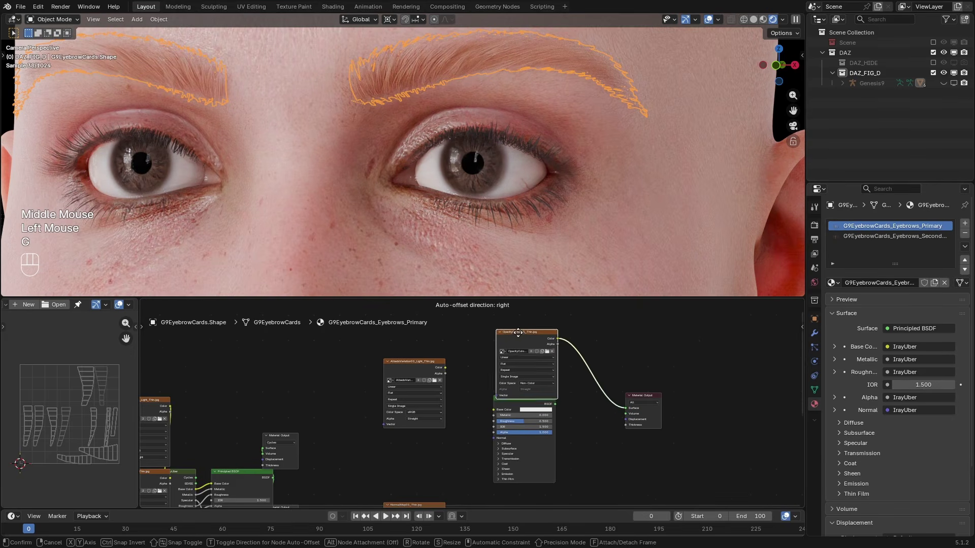
left_click(514, 336)
middle_click_drag(565, 346, 554, 376)
scroll(554, 377, "up", 2)
key("g")
left_click(544, 415)
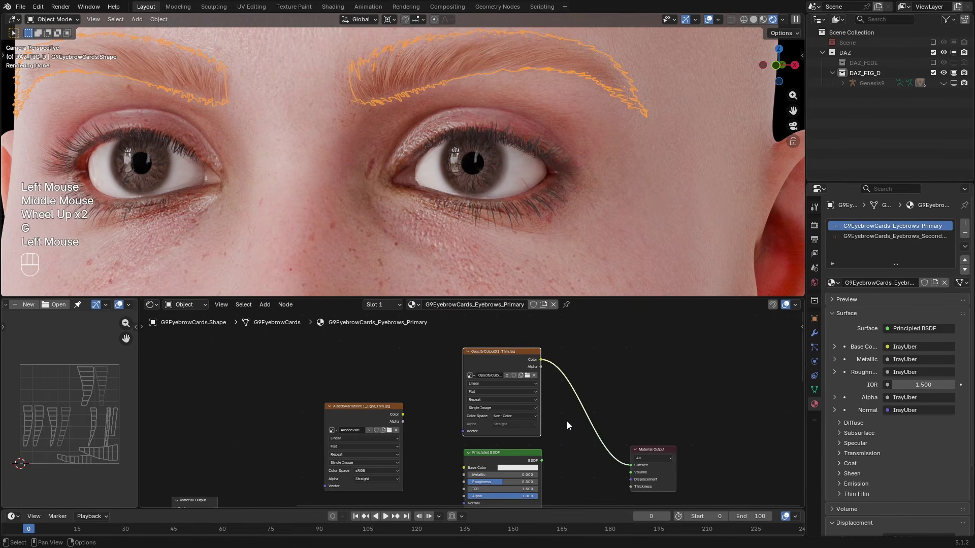
Set the target of the original eyebrow Material Output to All.
scroll(567, 422, "down", 1)
middle_click_drag(566, 423, 629, 380)
scroll(306, 454, "up", 1)
left_click(306, 452)
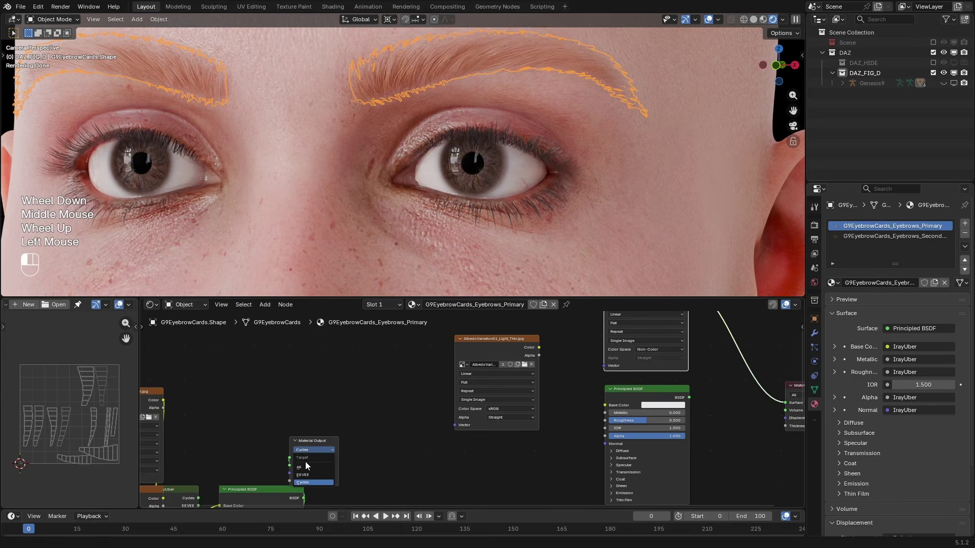
left_click(310, 464)
middle_click_drag(785, 342, 611, 379)
Examine the opacity preview on one eyebrow in close-up and compare the primary and secondary eyebrow materials.
middle_click_drag(513, 172, 487, 206, "shift")
scroll(486, 206, "up", 2)
scroll(436, 148, "up", 2)
scroll(639, 195, "down", 1)
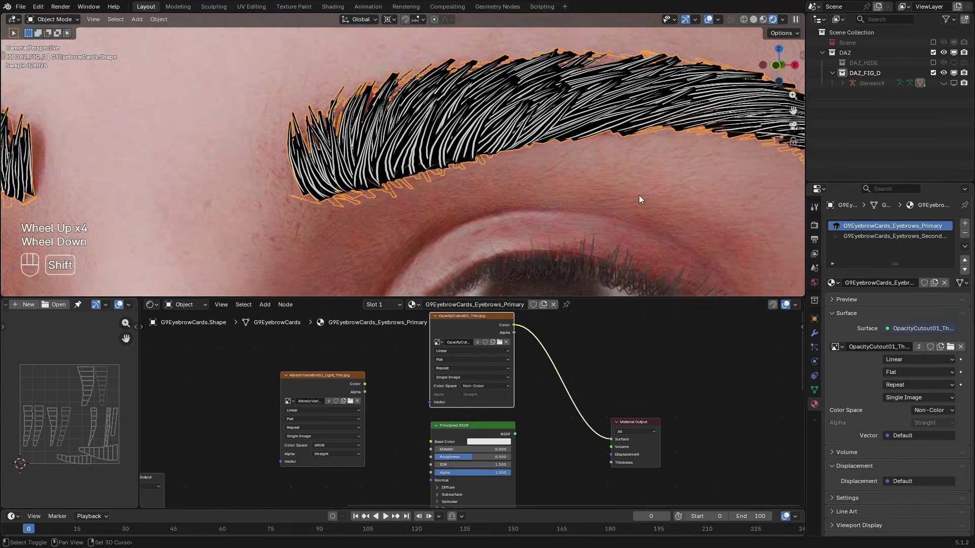
middle_click_drag(638, 195, 543, 173, "shift")
left_click(859, 236)
left_click(863, 227)
left_click(863, 236)
left_click(860, 224)
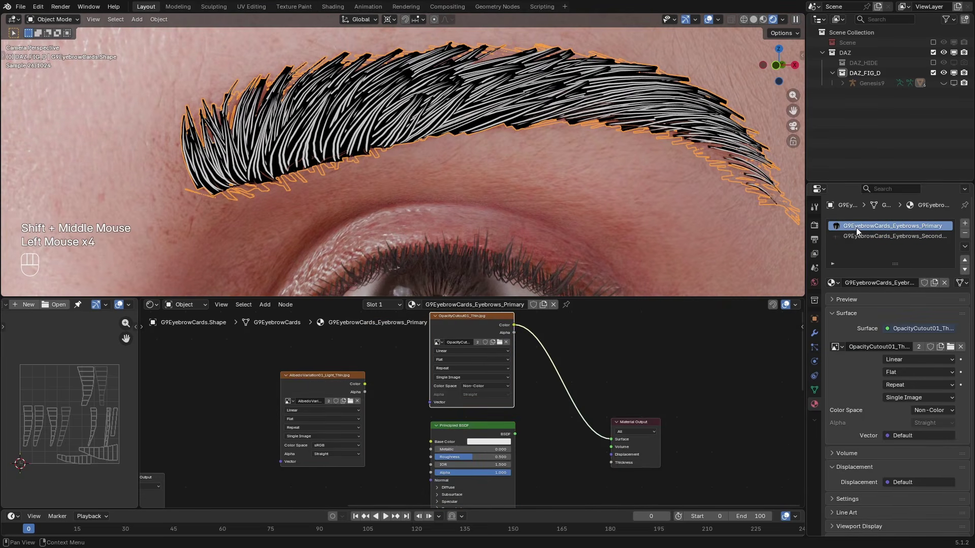
left_click(852, 238)
middle_click_drag(508, 401, 479, 373)
scroll(479, 372, "up", 2)
scroll(480, 381, "up", 1)
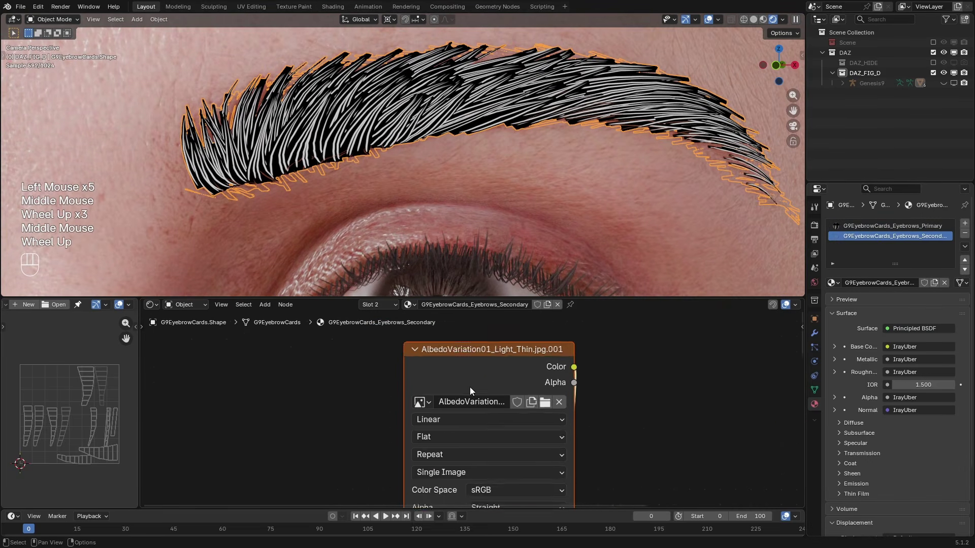
Remove the secondary eyebrow material slot from the eyebrow cards, keeping only the primary one.
left_click(882, 228)
middle_click_drag(607, 328, 664, 481)
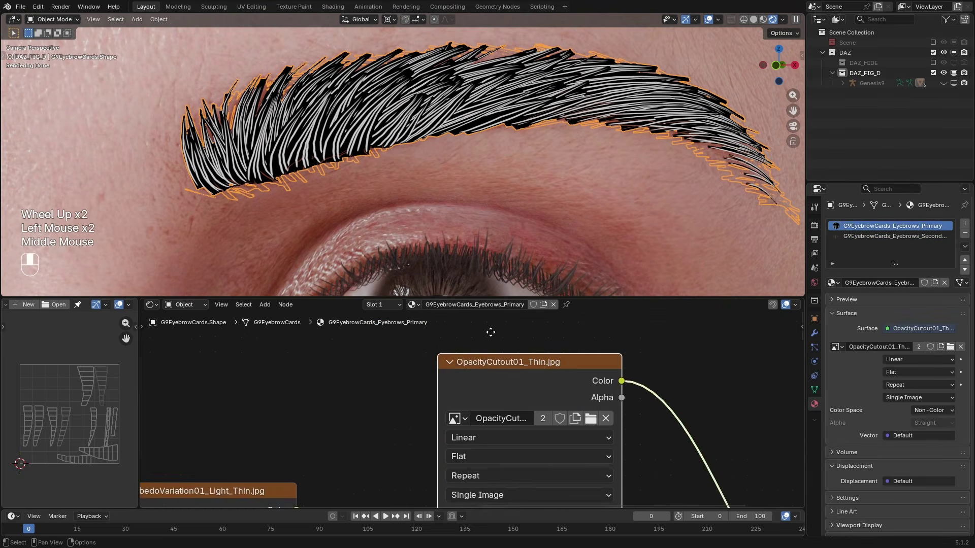
scroll(500, 381, "down", 1)
middle_click_drag(260, 496, 458, 401)
left_click(937, 235)
left_click(964, 233)
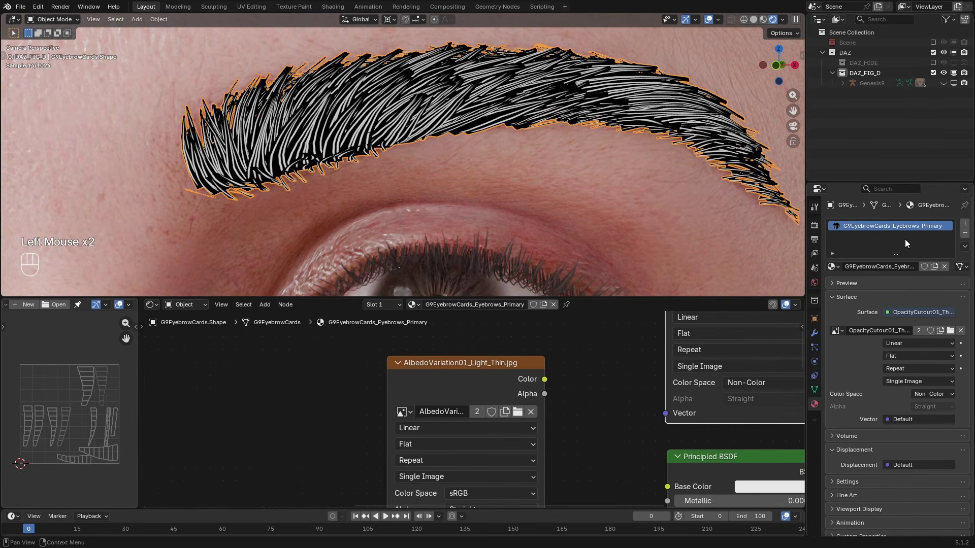
Shift the opacity texture and the new Material Output together horizontally, away from the new Principled BSDF.
scroll(501, 438, "down", 4)
middle_click_drag(503, 437, 579, 415)
scroll(580, 415, "up", 1)
left_click(511, 328)
left_click(650, 422)
left_click(516, 367, "shift")
key("g")
key("x")
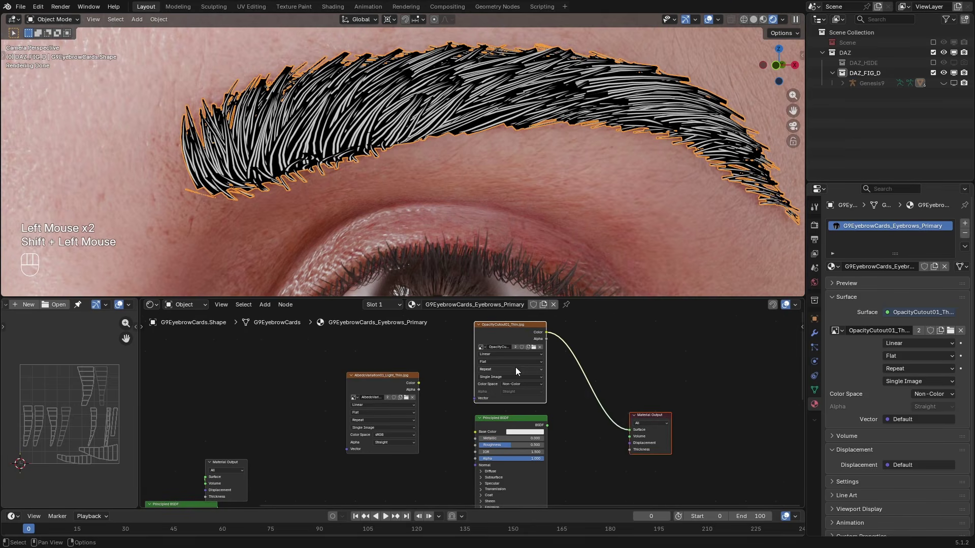
left_click(637, 392)
Preview the OpacityCutout01_Thin.jpg texture on the eyebrow and examine the hair strands up close.
middle_click_drag(637, 392, 574, 440)
left_click(592, 411)
scroll(592, 411, "up", 2)
left_click(511, 385)
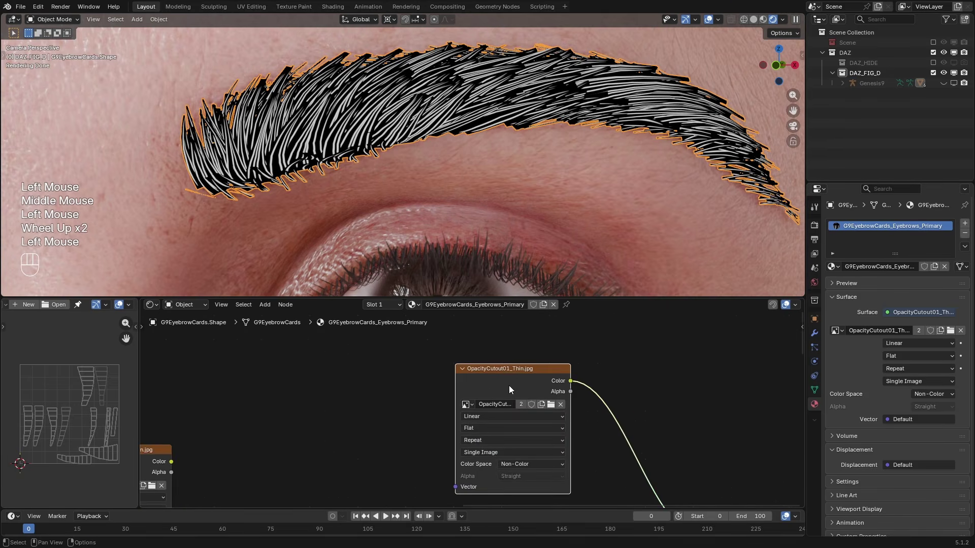
left_click(505, 387, "ctrl+shift")
left_click(505, 387, "ctrl+shift")
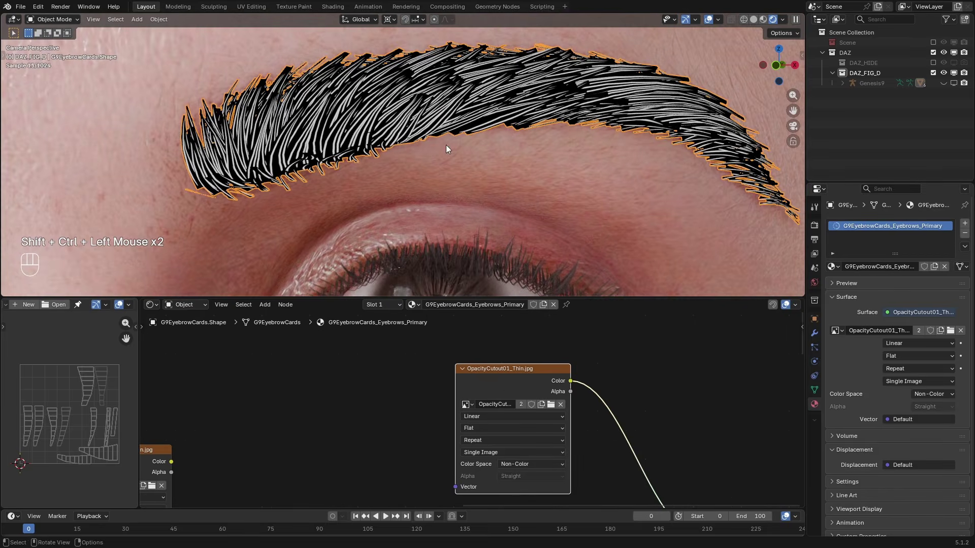
middle_click_drag(448, 145, 462, 198, "shift")
scroll(462, 198, "up", 1)
scroll(638, 467, "down", 2)
middle_click_drag(638, 467, 601, 379)
scroll(601, 379, "up", 1)
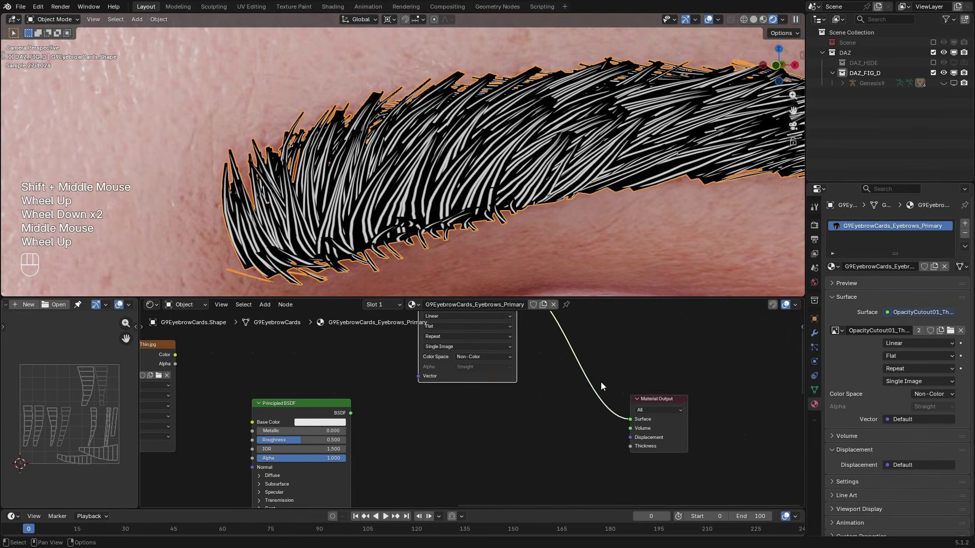
Move the opacity texture and Material Output even farther from the Principled BSDF and reconnect the Principled BSDF to the output.
left_click_drag(711, 362, 427, 433)
key("g")
left_click(575, 431)
left_click(577, 430)
scroll(479, 420, "down", 2)
middle_click_drag(419, 409, 478, 410)
left_click(382, 413, "ctrl+shift")
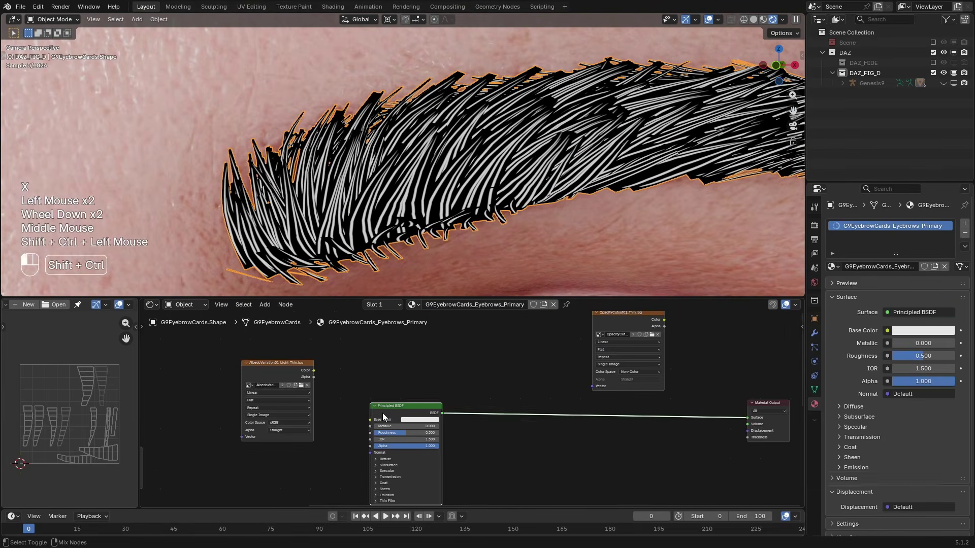
Preview the AlbedoVariation01_Light_Thin.jpg texture on the eyebrow in close-up.
middle_click_drag(396, 421, 544, 416)
scroll(548, 417, "up", 2)
scroll(548, 420, "up", 1)
left_click(379, 346)
scroll(383, 346, "down", 2)
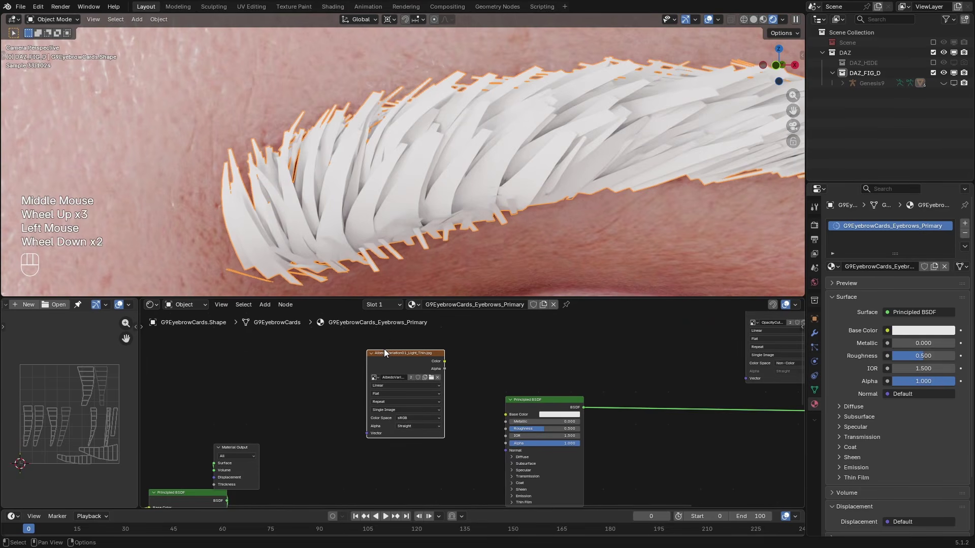
left_click(407, 355, "ctrl+shift")
scroll(376, 198, "up", 2)
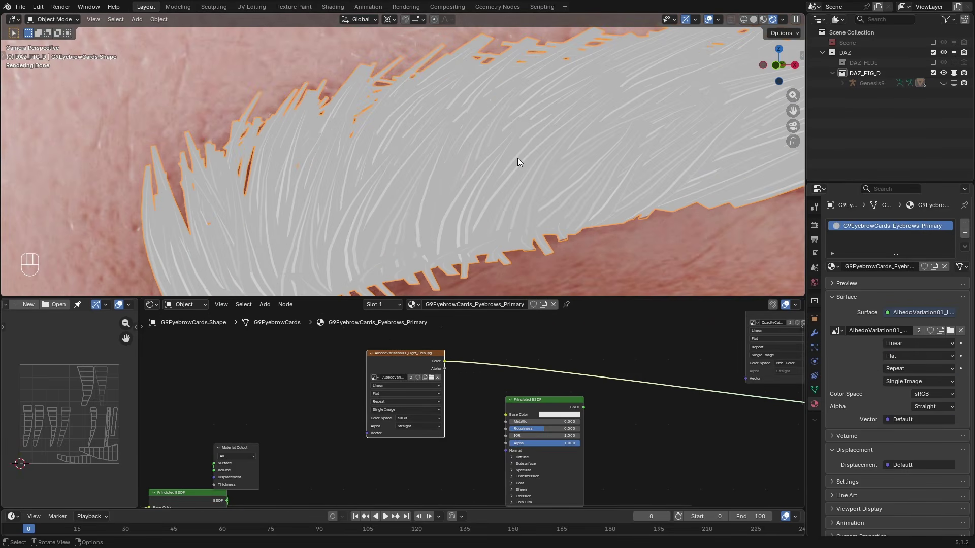
scroll(440, 449, "down", 4)
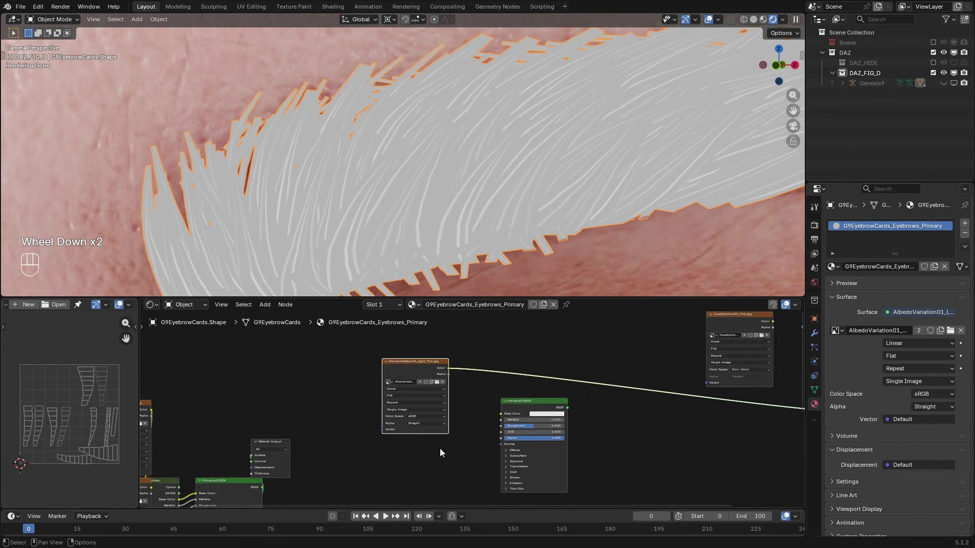
Preview the NormalMap01_Thin.jpg copy on the eyebrow and place it below the albedo texture.
middle_click_drag(362, 462, 528, 372)
left_click(363, 443)
middle_click_drag(570, 408, 481, 451)
left_click(510, 450, "shift")
left_click(508, 449, "ctrl+shift")
left_click_drag(509, 449, 509, 413)
scroll(523, 410, "up", 2)
middle_click_drag(552, 408, 479, 406)
scroll(487, 406, "up", 1)
left_click_drag(460, 415, 394, 414)
Add a Bump node above the Principled BSDF, beside the opacity texture.
key("shift+a")
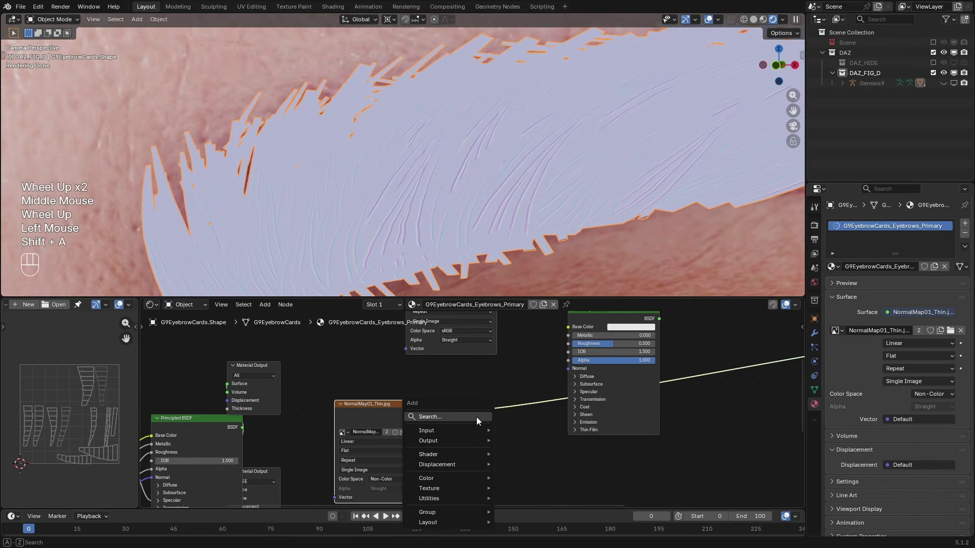
scroll(578, 358, "down", 1)
middle_click_drag(577, 359, 410, 429)
key("shift+a")
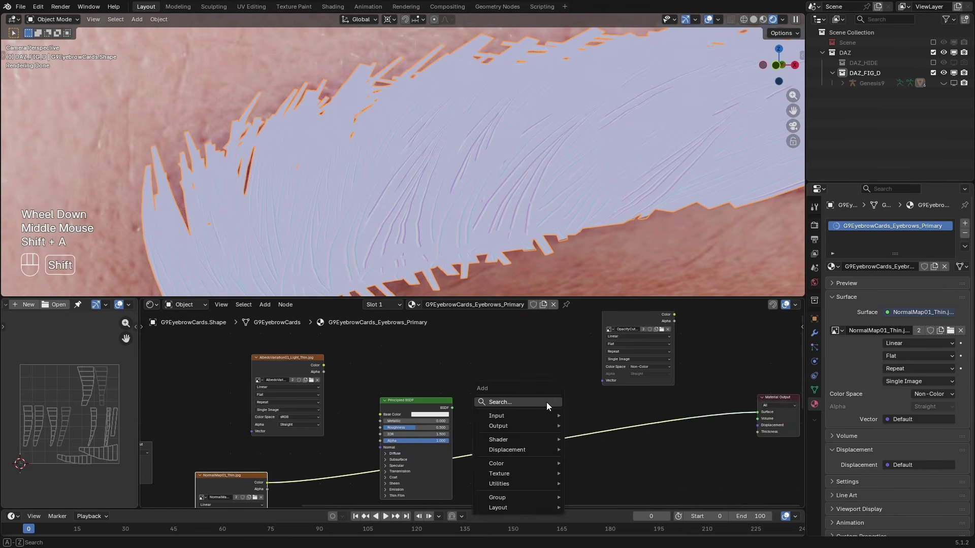
type("bum")
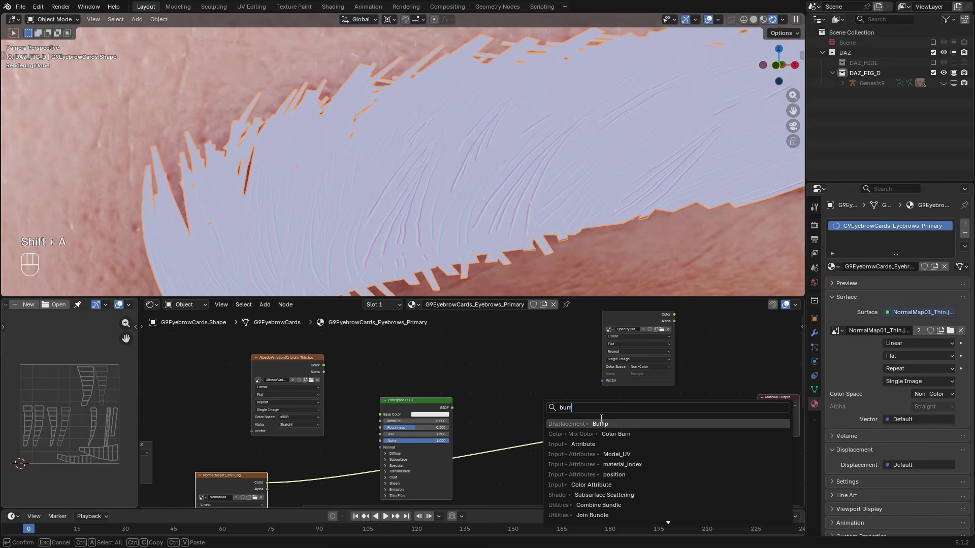
left_click(600, 424)
left_click(507, 346)
Preview the Bump node with the OpacityCutout01_Thin.jpg color as its height, and delete the Bump node.
middle_click_drag(648, 320, 606, 374)
scroll(629, 370, "up", 2)
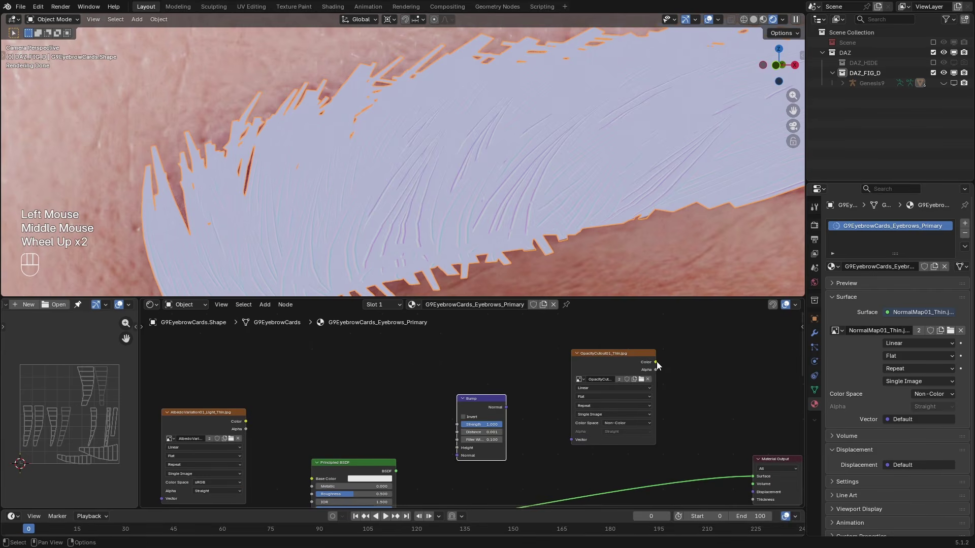
left_click_drag(656, 362, 461, 449)
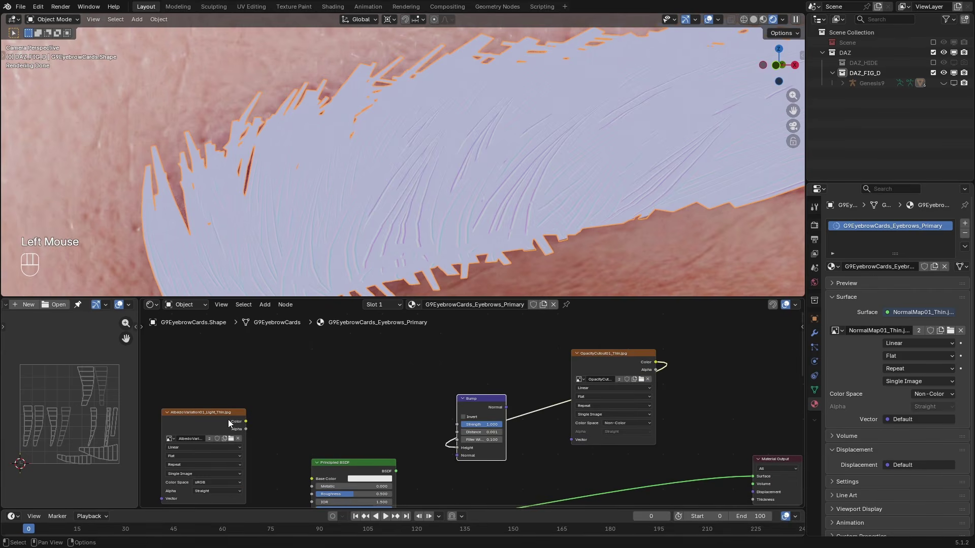
left_click(483, 406, "ctrl+shift")
left_click(482, 406)
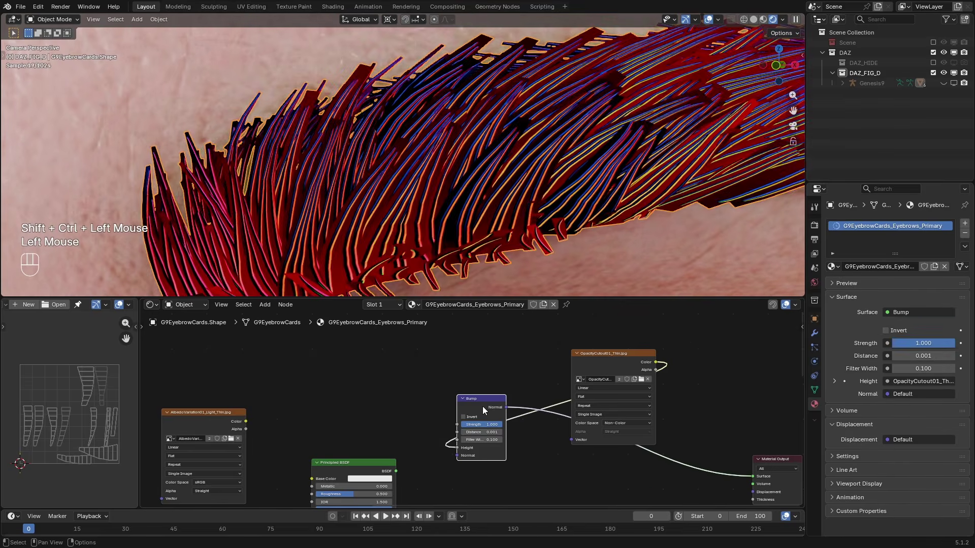
key("ctrl+x")
left_click(577, 417, "ctrl+shift")
Add a Normal Map node beside the NormalMap01_Thin.jpg texture and feed the texture's color into it.
scroll(467, 436, "down", 1)
middle_click_drag(463, 439, 680, 312)
scroll(469, 403, "up", 2)
left_click_drag(392, 406, 408, 390)
key("shift+a")
type("nr")
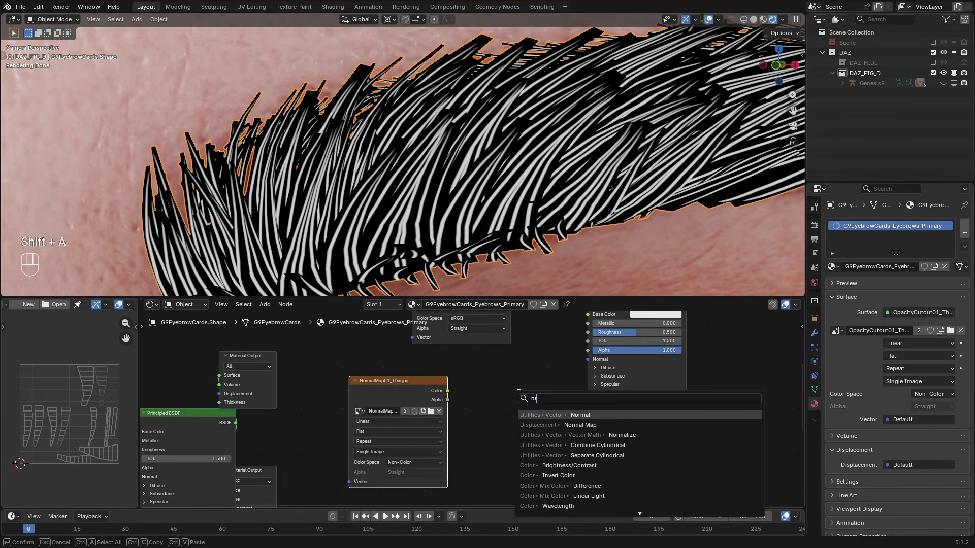
key("BackSpace")
type("or")
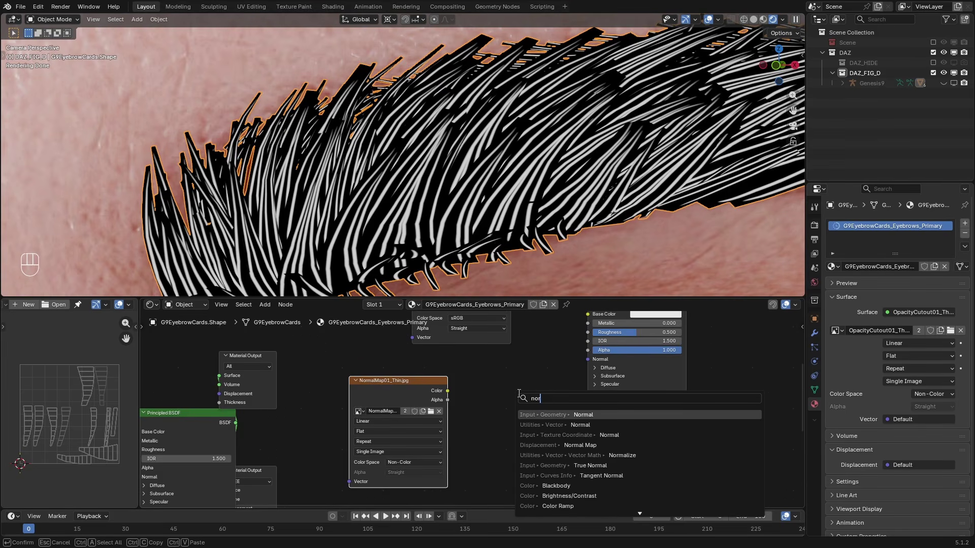
left_click(532, 445)
left_click(485, 383)
left_click_drag(448, 390, 454, 401)
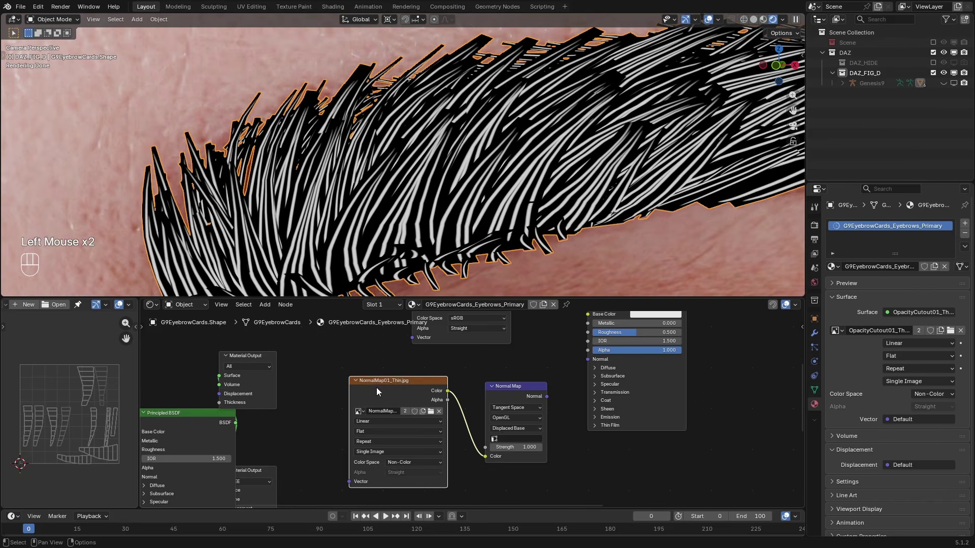
Connect the Normal Map node to the Principled BSDF's normal input and route the Principled BSDF to the Material Output.
scroll(532, 393, "down", 2)
middle_click_drag(532, 394, 452, 432)
left_click(440, 441)
left_click_drag(508, 410, 508, 409)
left_click(565, 352, "ctrl+shift")
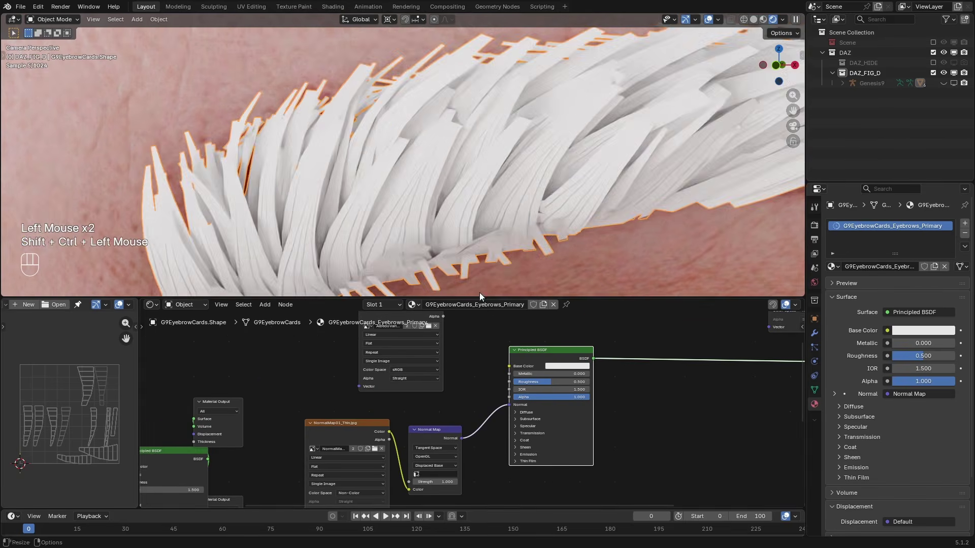
Move the albedo texture aside and create a Color node from the Principled BSDF's base color.
scroll(440, 199, "up", 2)
middle_click_drag(462, 358, 458, 429)
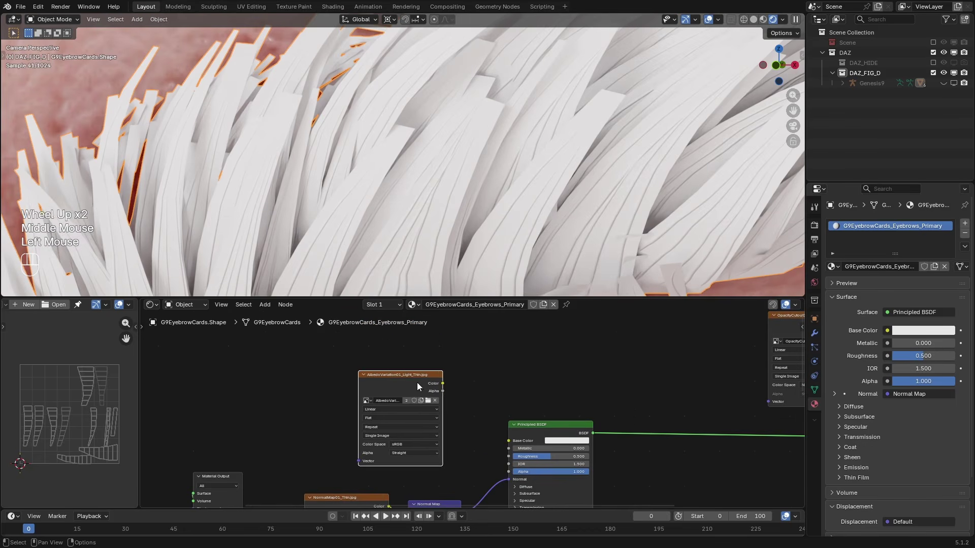
left_click_drag(418, 383, 344, 376)
middle_click_drag(507, 441, 498, 416)
scroll(497, 416, "up", 2)
scroll(497, 416, "down", 1)
middle_click_drag(638, 432, 550, 432)
scroll(550, 432, "up", 2)
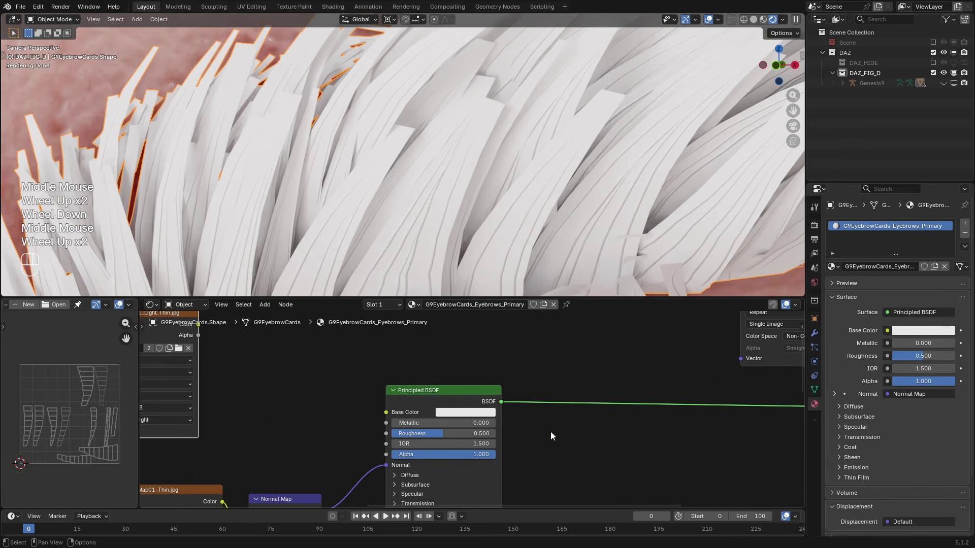
left_click_drag(461, 413, 370, 401)
left_click_drag(296, 373, 296, 374)
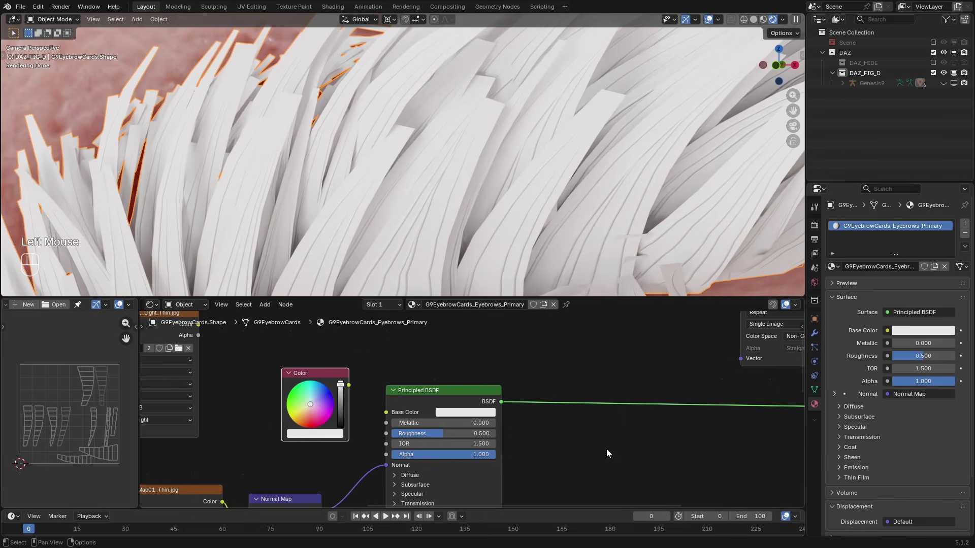
Insert an Add Shader after the Principled BSDF and feed its second shader input from a new Translucent BSDF.
key("shift+a")
type("ad")
key("Return")
left_click(574, 395)
key("shift+a")
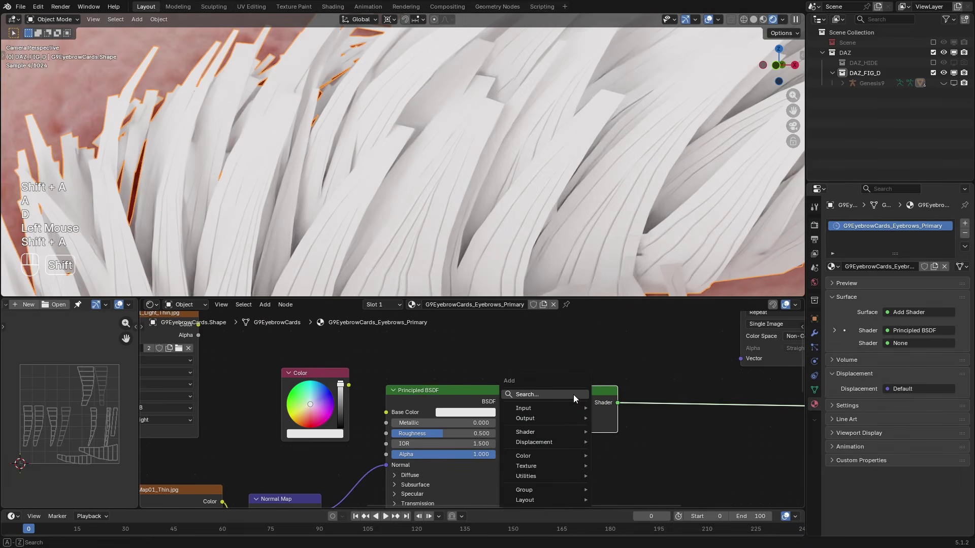
type("tra")
left_click(643, 416)
left_click(625, 457)
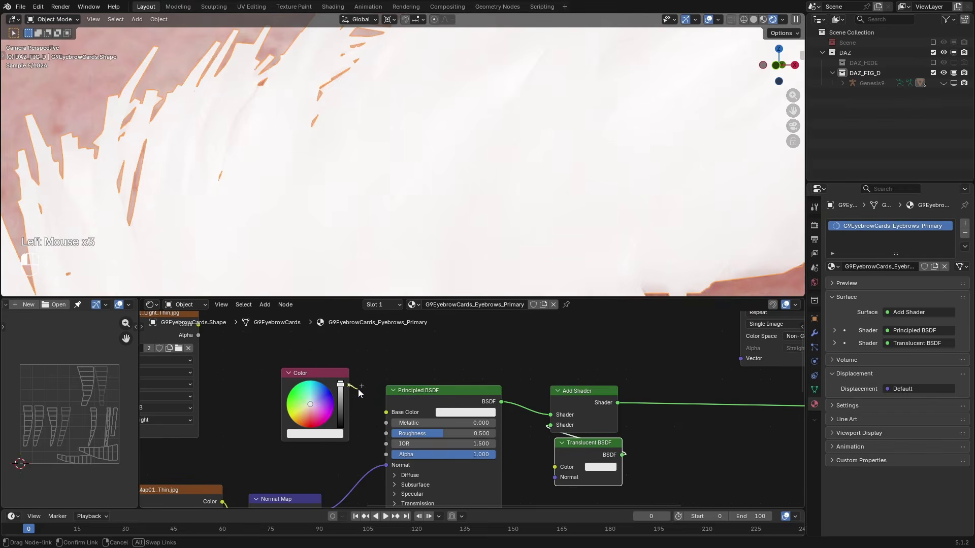
Connect the Color node to both the Principled and Translucent BSDF colors and set it to dark brown, about #29110C.
left_click_drag(386, 412, 555, 467)
left_click(340, 412)
middle_click_drag(409, 424, 420, 426)
scroll(421, 418, "up", 1)
scroll(413, 425, "up", 3)
left_click(347, 421)
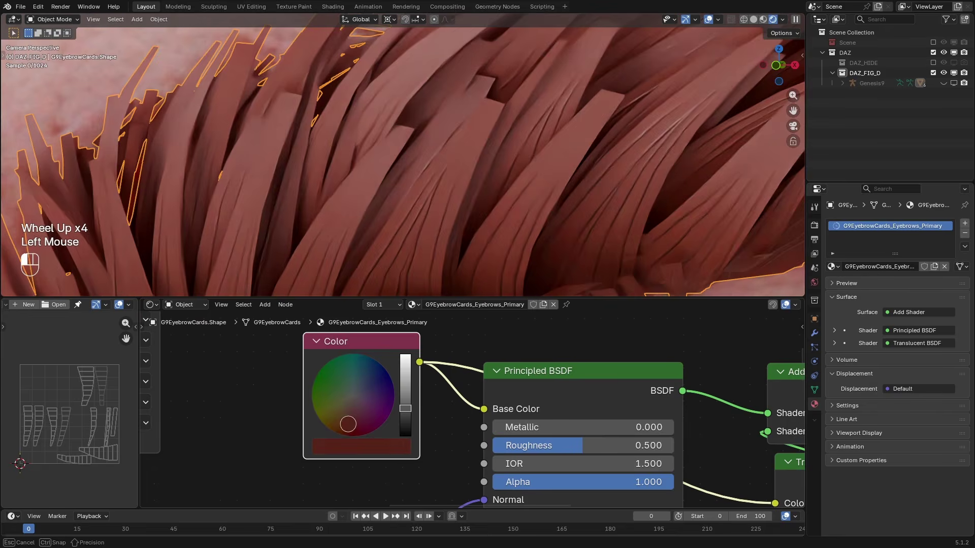
left_click(391, 443)
left_click_drag(462, 266, 462, 266)
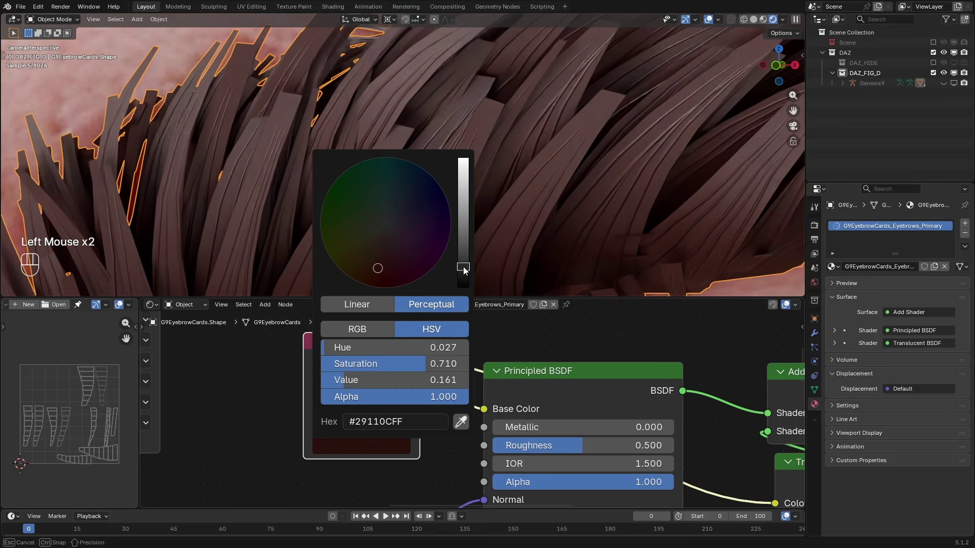
Set the Principled BSDF's roughness to 0.4.
scroll(327, 380, "down", 1)
scroll(526, 410, "down", 1)
scroll(526, 410, "down", 1)
middle_click_drag(526, 410, 514, 409)
scroll(541, 395, "up", 2)
left_click(543, 395)
type("0.4")
key("Return")
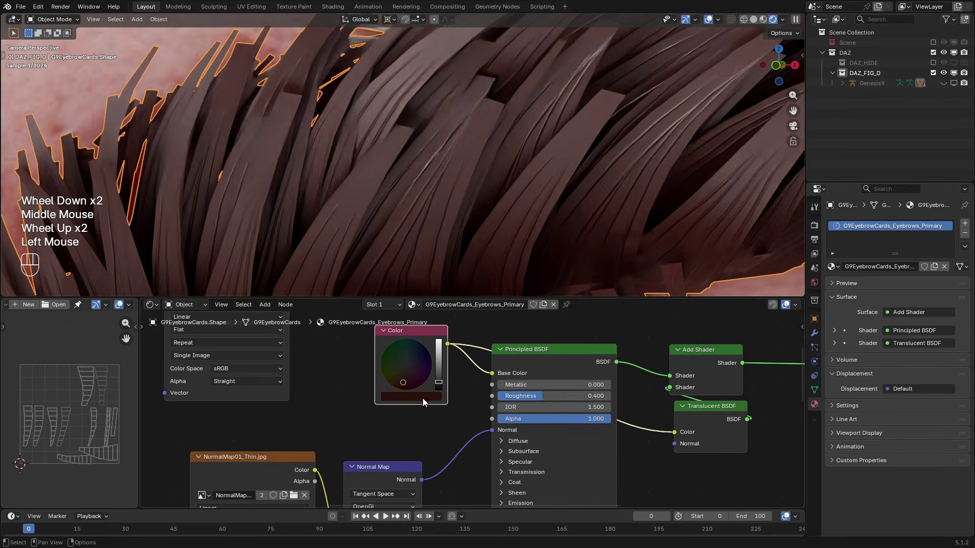
Insert a Mix Shader between the Add Shader and the Material Output of the eyebrow material.
scroll(369, 346, "down", 3)
scroll(579, 365, "down", 2)
middle_click_drag(578, 366, 407, 434)
scroll(486, 431, "up", 2)
left_click(383, 429)
scroll(407, 435, "up", 1)
left_click(364, 446)
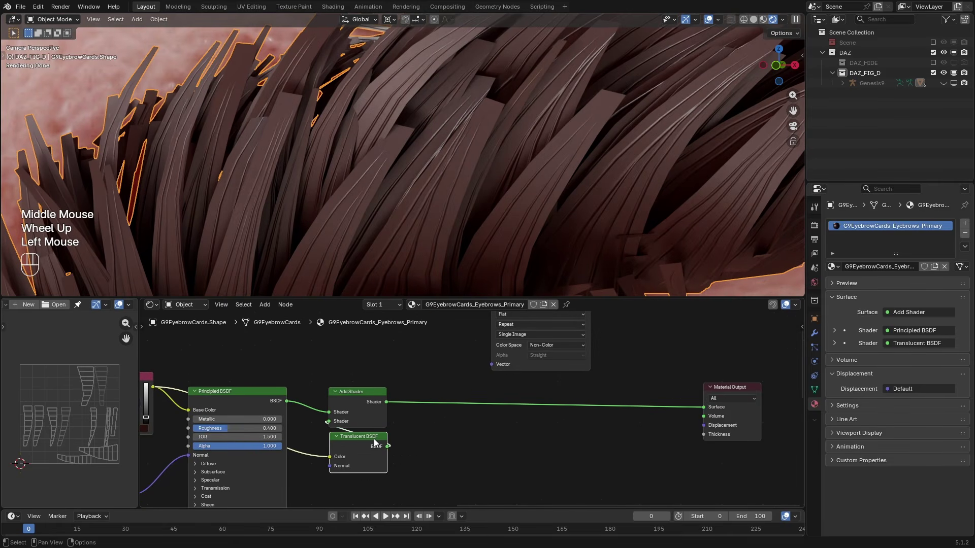
middle_click_drag(540, 419, 489, 442)
left_click(698, 401)
key("shift+a")
type("mix")
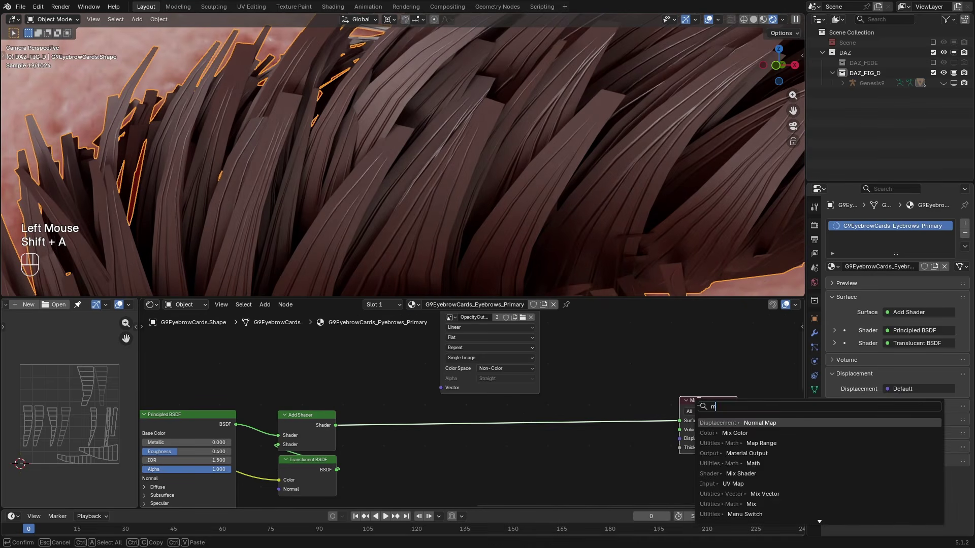
left_click(741, 453)
left_click(495, 432)
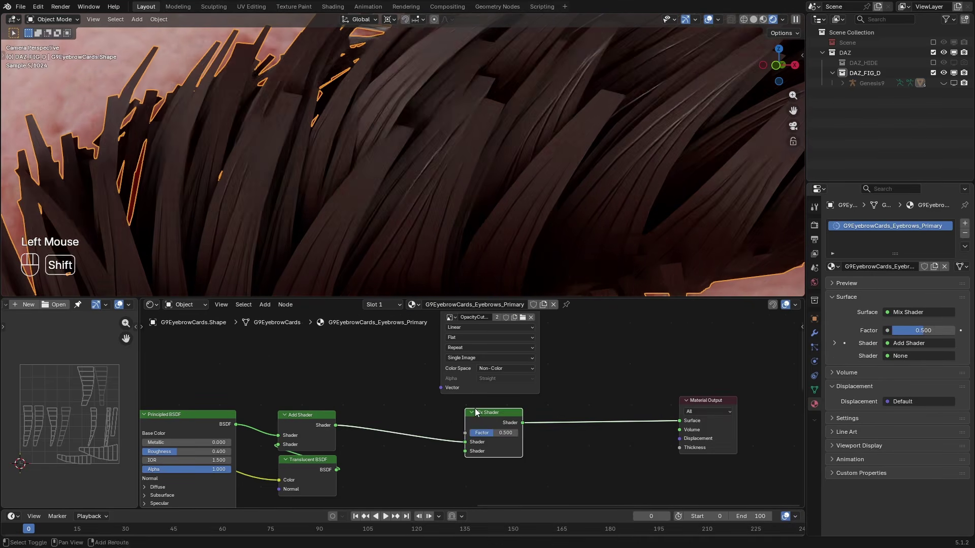
Add a Transparent BSDF and feed it into the Mix Shader's first shader input, with the Add Shader in the second.
key("shift+a")
type("tra")
left_click(528, 441)
left_click(526, 476)
left_click_drag(471, 443, 467, 442)
mouse_move(464, 450)
left_mouse_down()
mouse_move(369, 432)
mouse_move(426, 458)
mouse_move(470, 452)
left_mouse_up()
Place the OpacityCutout01_Thin.jpg texture above the Mix Shader and connect its color to the Mix Shader's factor.
middle_click_drag(254, 409, 302, 410)
scroll(592, 463, "down", 1)
middle_click_drag(593, 463, 585, 413)
left_click_drag(564, 335, 490, 334)
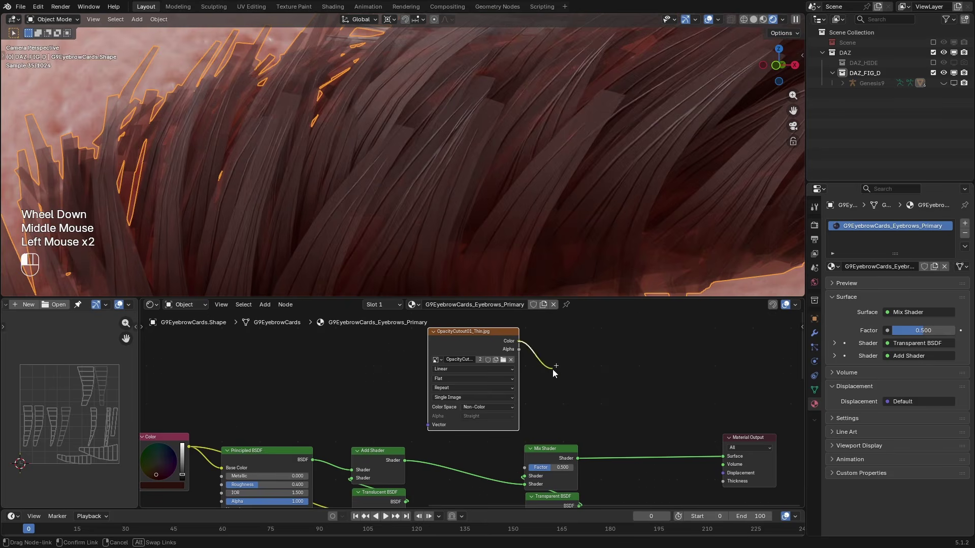
left_click_drag(522, 458, 523, 465)
Try bypassing the Mix Shader with the opacity texture driving the Principled BSDF's alpha, comparing the eyebrows with and without the Add Shader.
left_click_drag(465, 334, 447, 357)
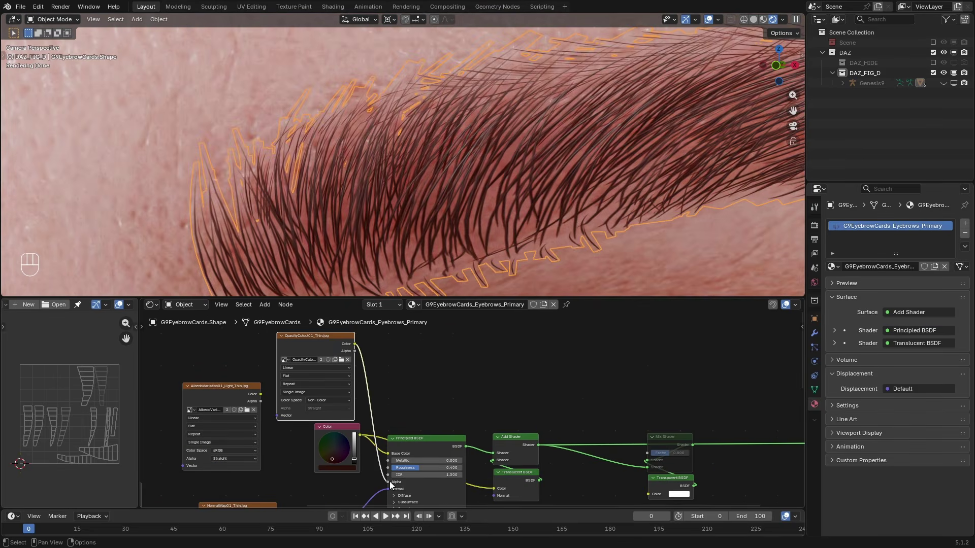
left_click(536, 456)
left_click(514, 481)
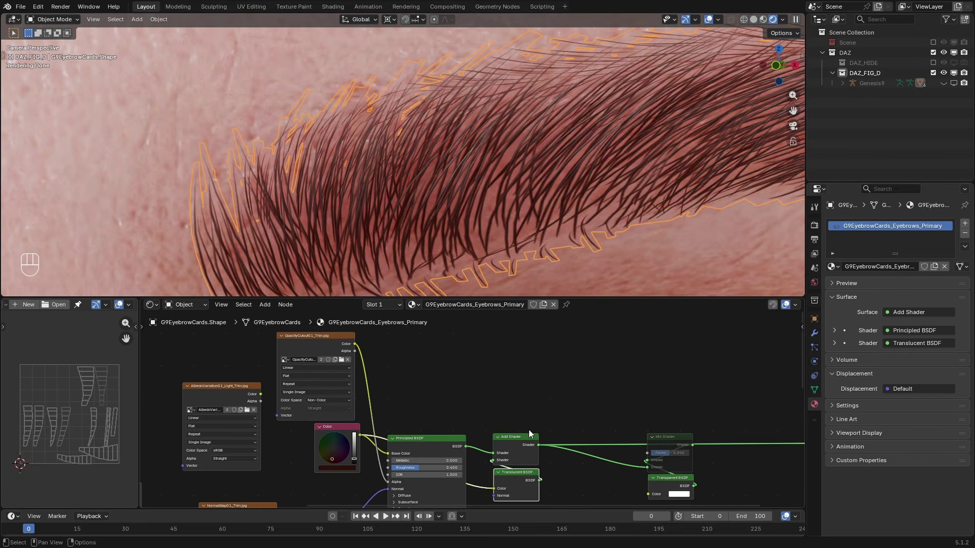
scroll(495, 264, "up", 4)
left_click(514, 447)
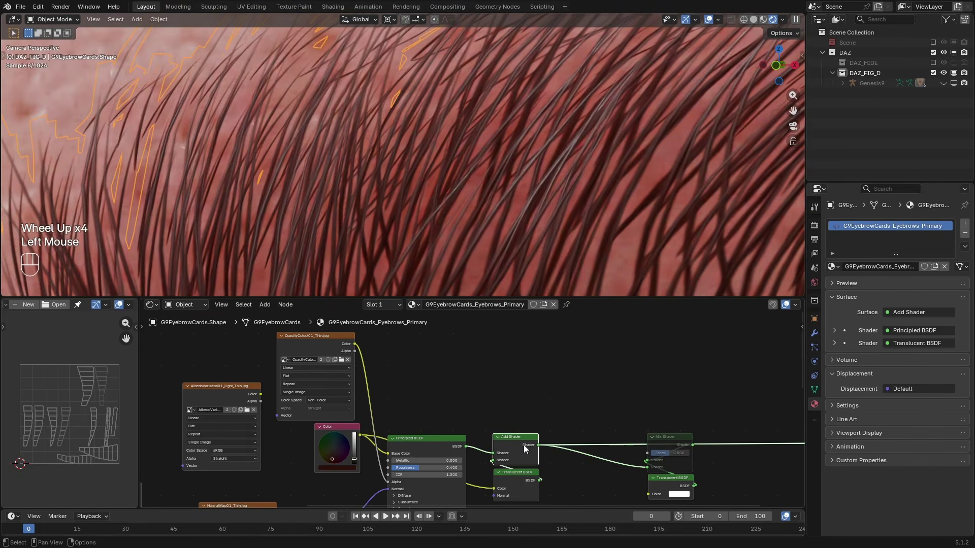
key("m")
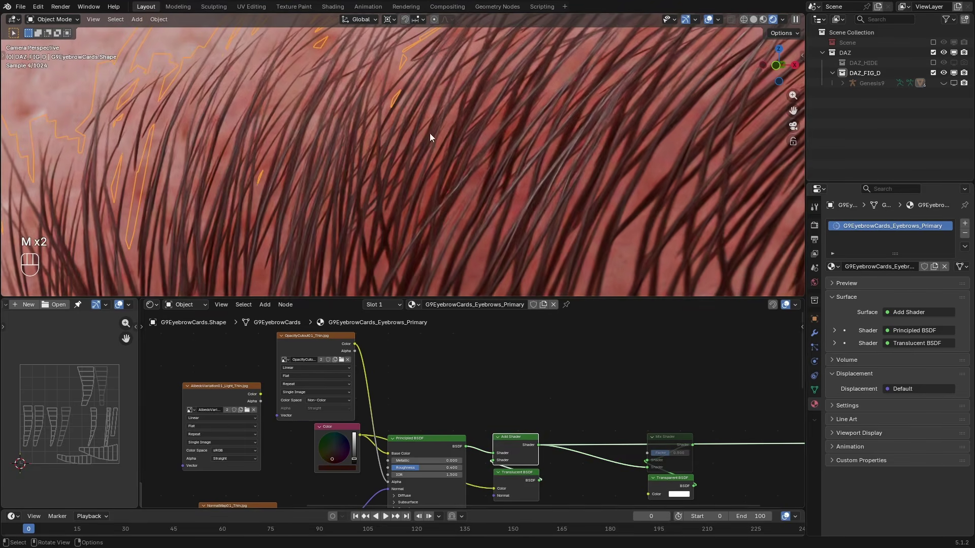
scroll(510, 199, "down", 5)
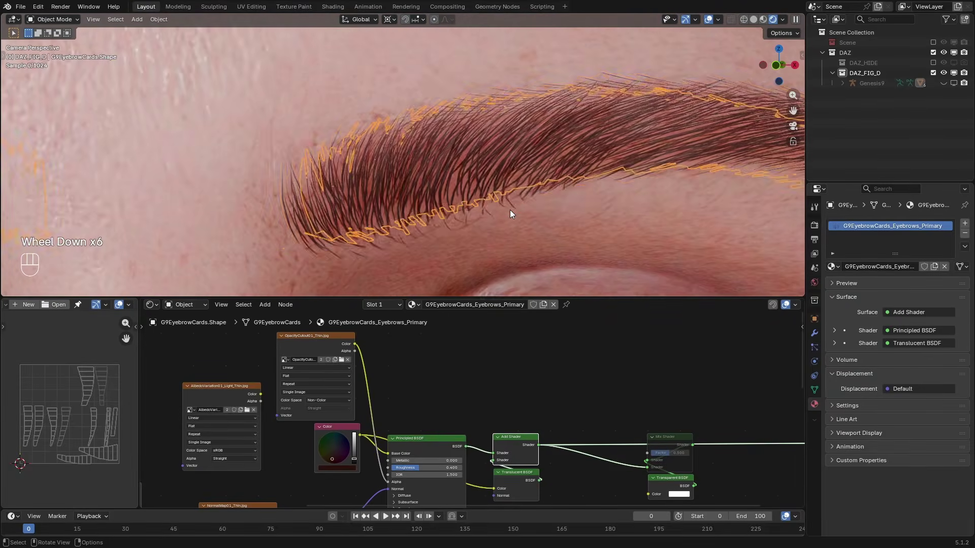
scroll(510, 210, "down", 1)
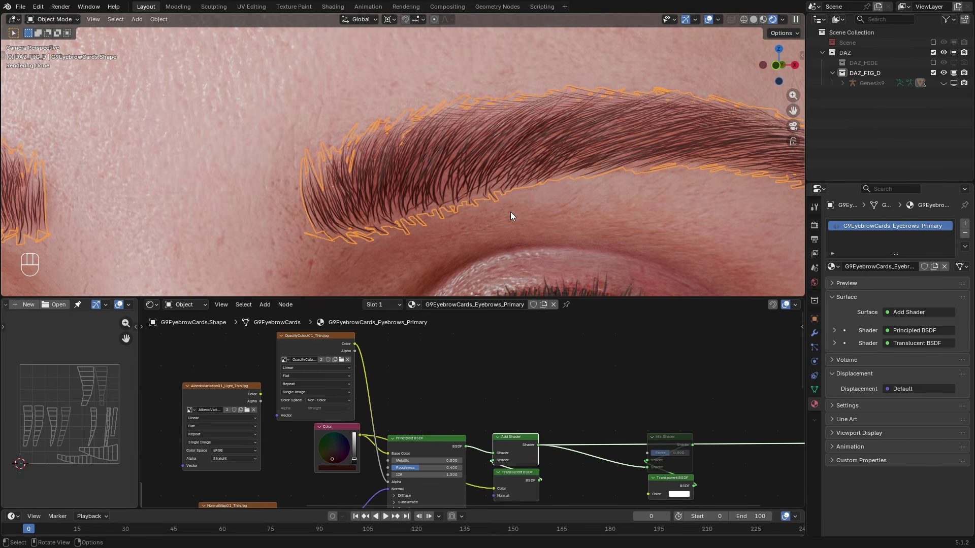
Try a much brighter red in the eyebrow Color node and revert it to the dark brown.
middle_click_drag(563, 429, 548, 406)
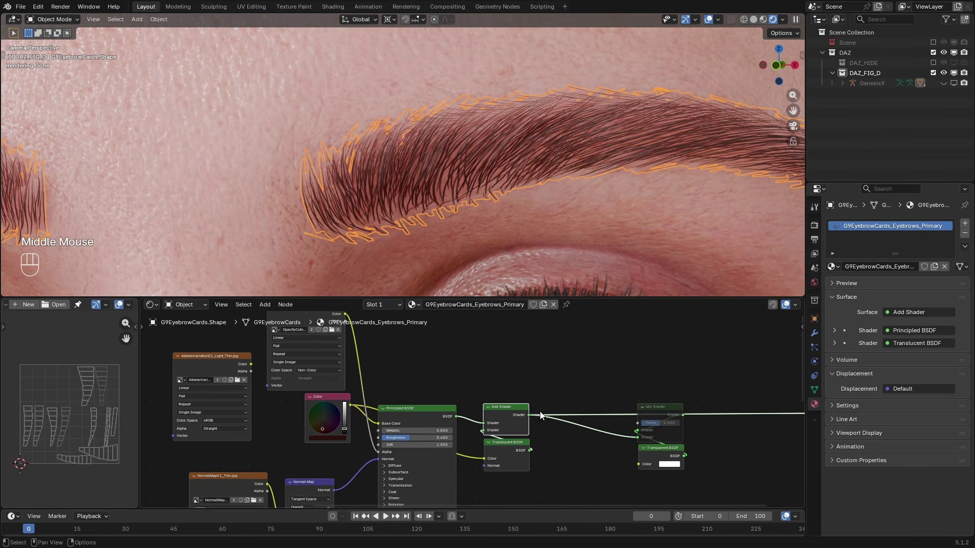
scroll(539, 412, "up", 3)
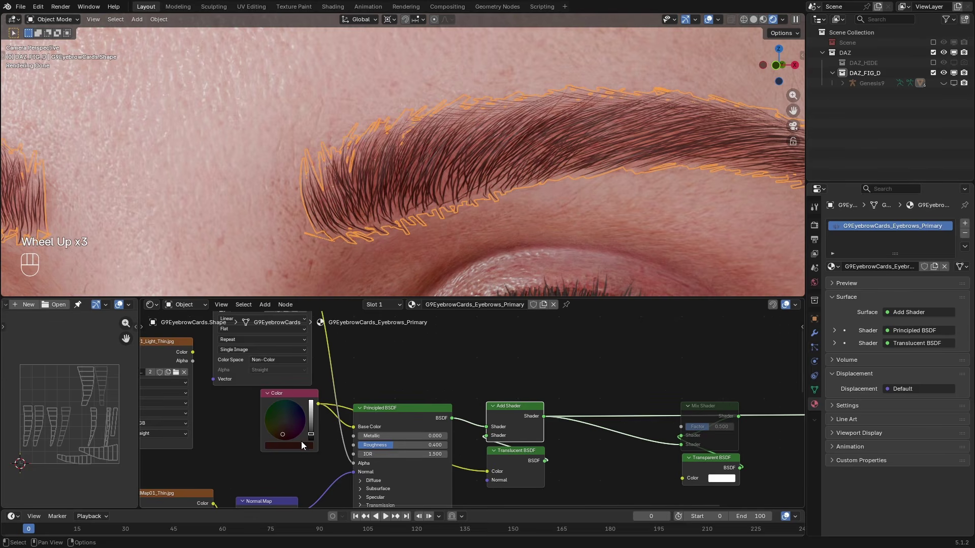
left_click_drag(310, 435, 310, 417)
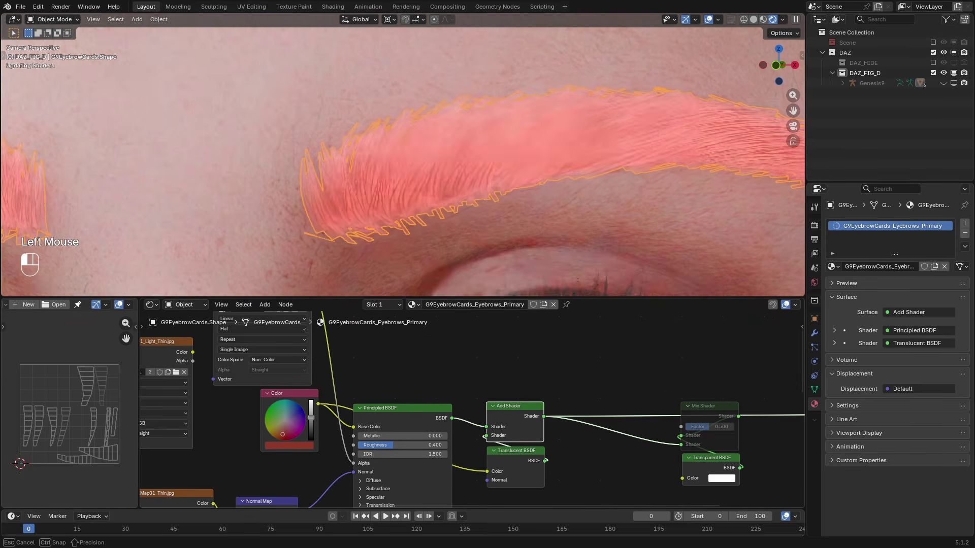
scroll(477, 178, "up", 4)
scroll(445, 182, "up", 1)
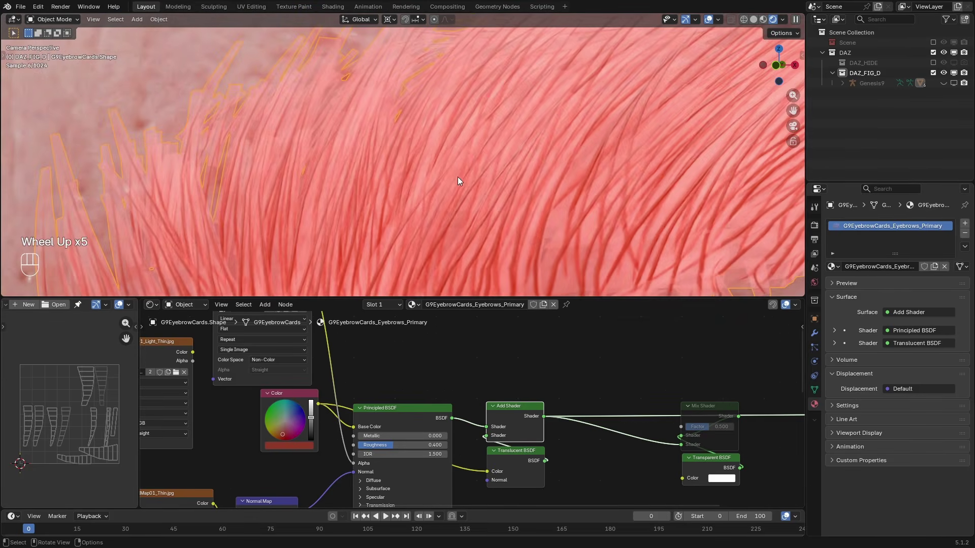
key("ctrl+z")
Move the opacity texture back above the Mix Shader, with its color driving the factor, and re-enable the Mix Shader as the material's output.
scroll(366, 364, "down", 2)
left_click(330, 356)
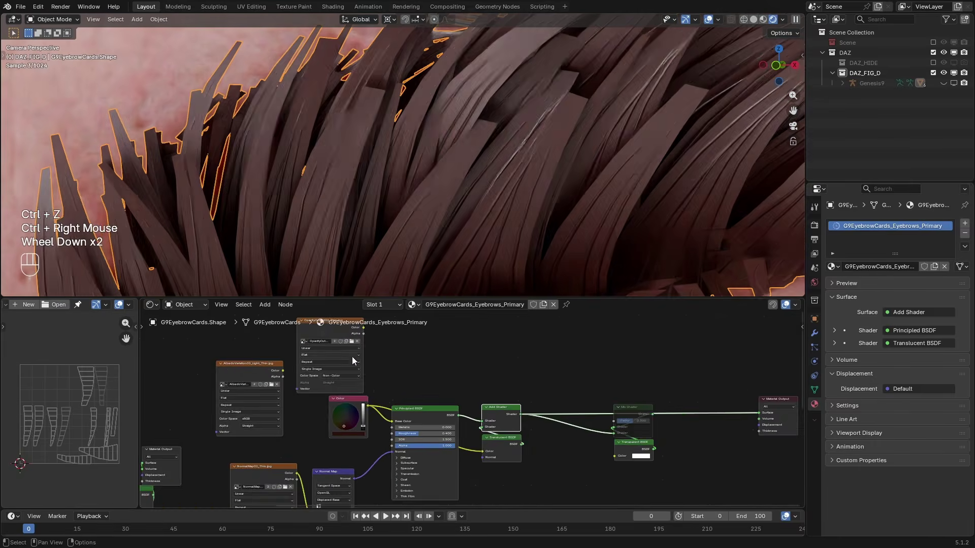
scroll(345, 376, "down", 1)
middle_click_drag(345, 376, 351, 390)
key("g")
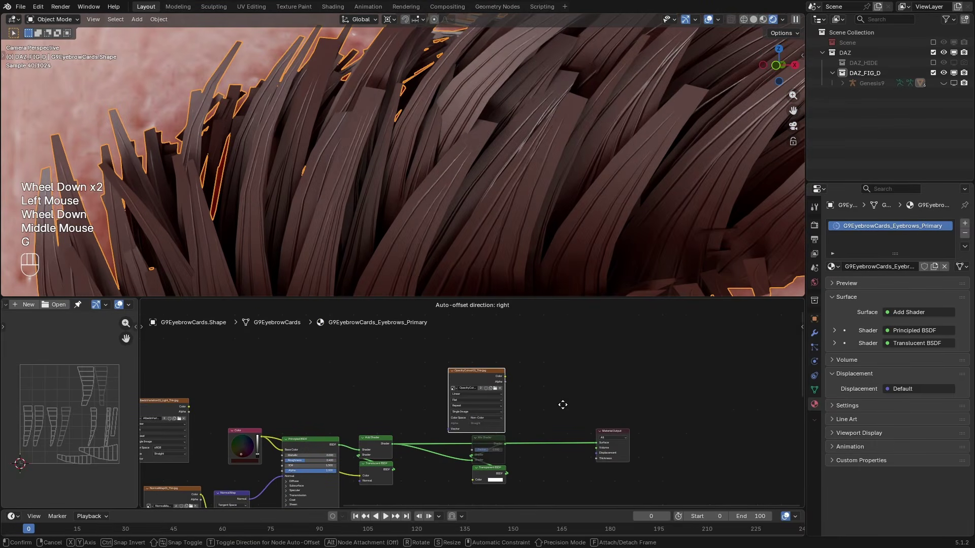
left_click(563, 402)
scroll(534, 382, "up", 2)
left_click_drag(517, 372, 523, 380)
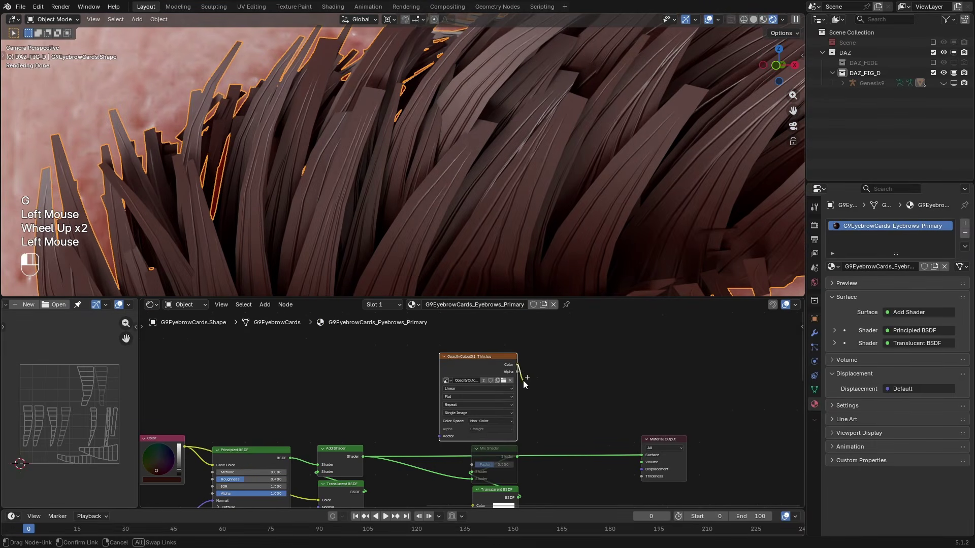
key("m")
left_click(489, 458, "ctrl+shift")
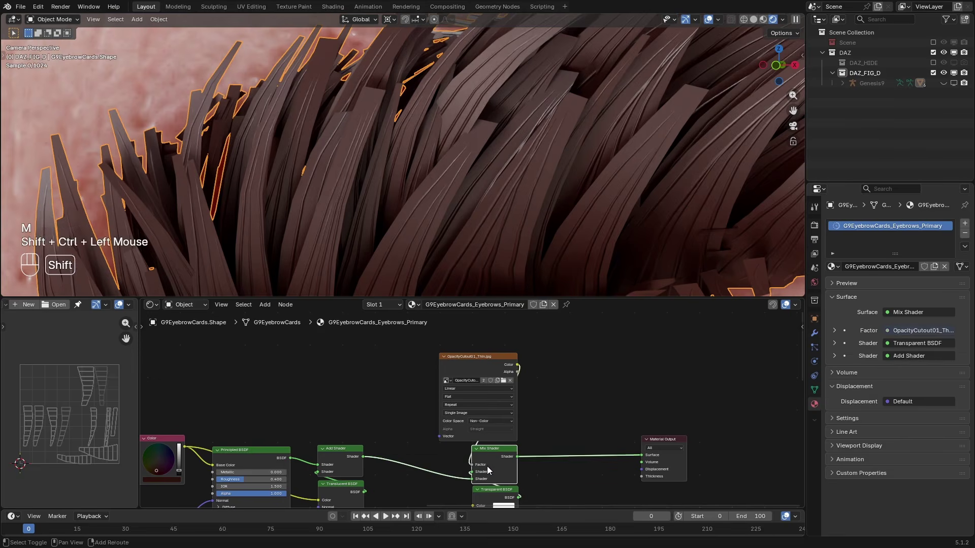
Preview the AlbedoVariation01_Light_Thin.jpg texture on the eyebrows and set its color space to Non-Color.
middle_click_drag(345, 466, 439, 396)
scroll(455, 409, "down", 2)
scroll(439, 396, "up", 1)
left_click_drag(371, 349, 381, 363)
left_click(367, 366, "ctrl+shift")
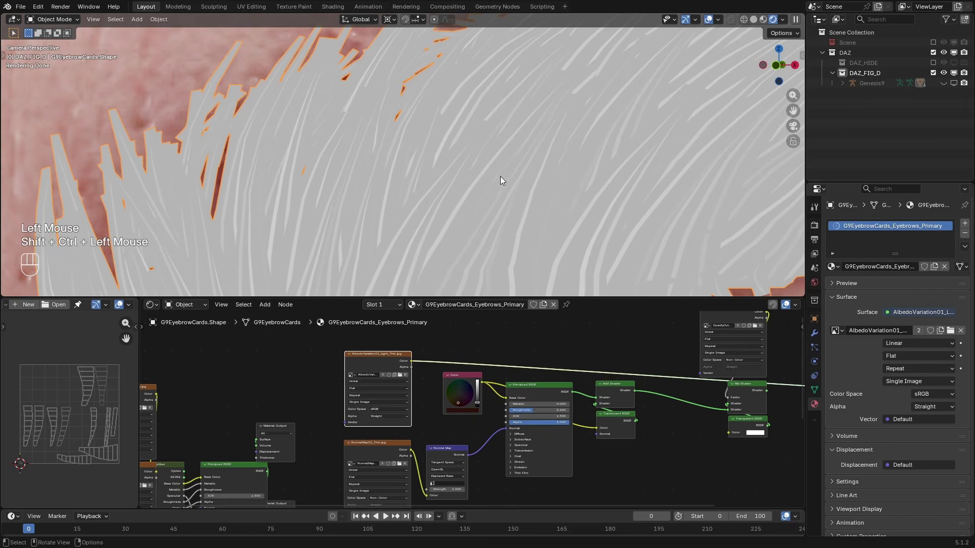
scroll(409, 360, "up", 2)
left_click(355, 410)
left_click(375, 369)
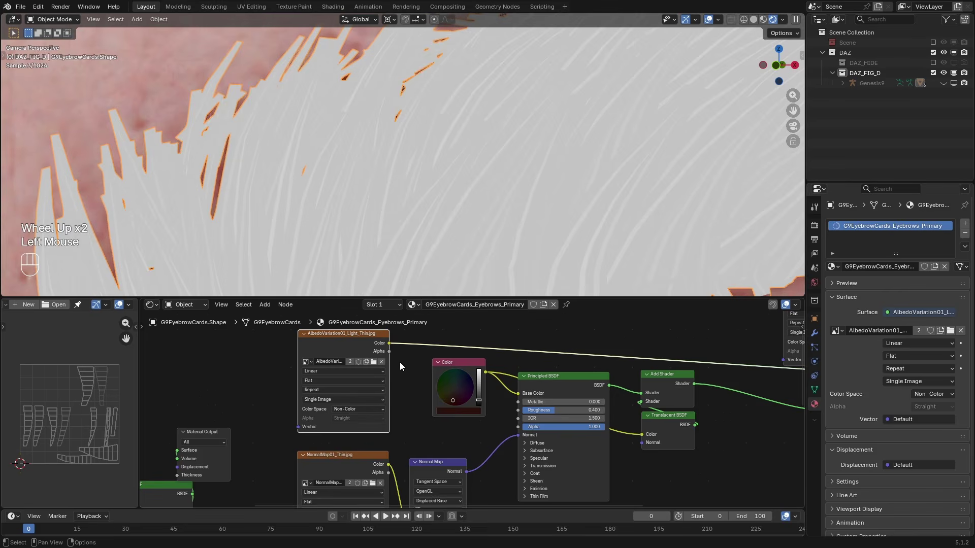
middle_click_drag(419, 370, 446, 396)
left_click_drag(370, 358, 366, 367)
scroll(385, 230, "down", 2)
middle_click_drag(386, 231, 434, 205, "shift")
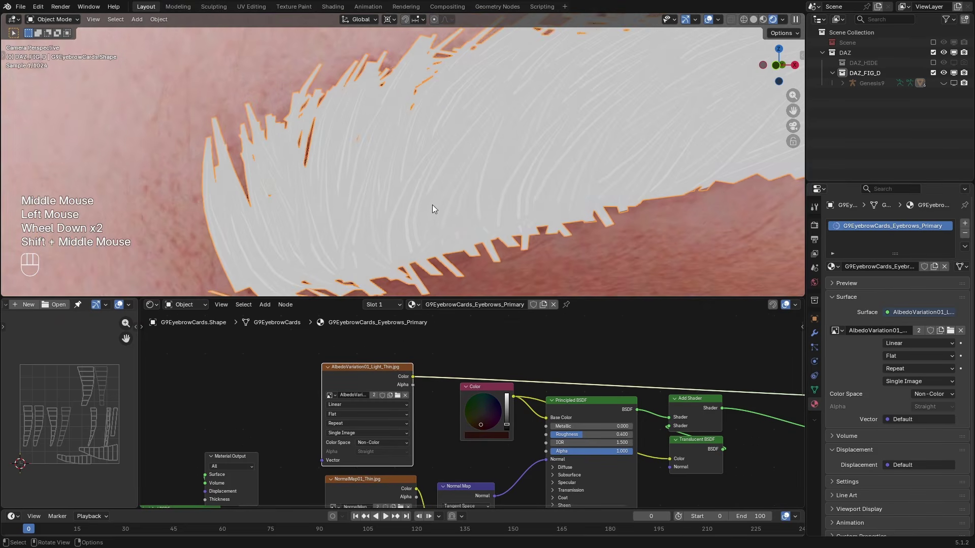
middle_click_drag(447, 398, 369, 398)
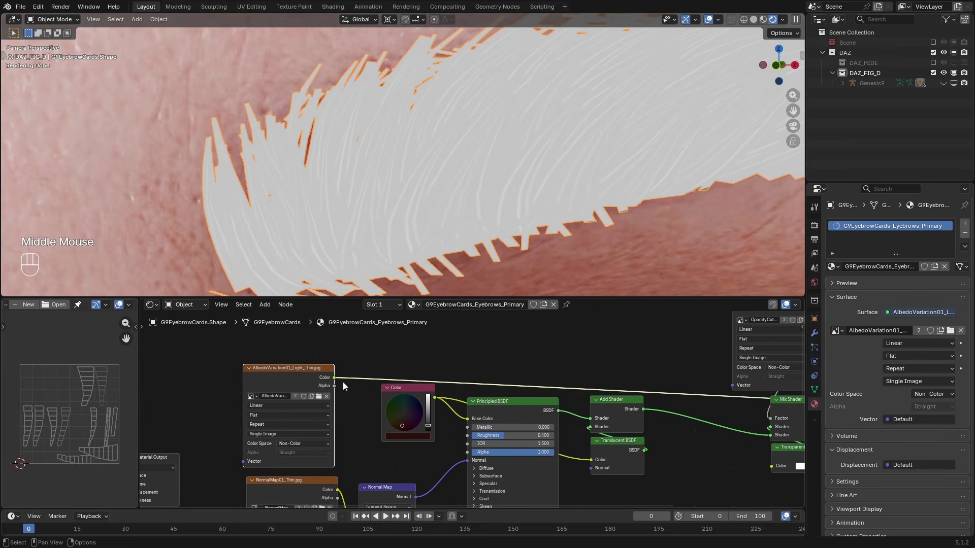
Connect the albedo variation texture's color to the Principled BSDF's alpha and send the Mix Shader to the material output again.
left_click_drag(364, 425, 471, 455)
scroll(532, 437, "down", 1)
middle_click_drag(532, 438, 381, 446)
left_click(611, 417, "ctrl+shift")
scroll(542, 175, "down", 2)
scroll(542, 175, "down", 1)
middle_click_drag(542, 175, 491, 195, "shift")
scroll(491, 196, "down", 2)
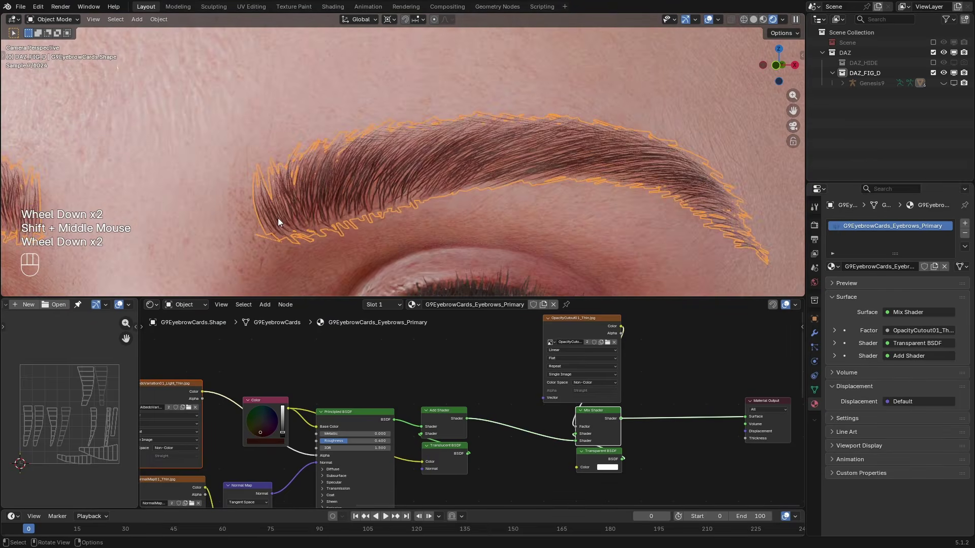
Cut and reconnect the albedo variation texture's link to the Principled BSDF's alpha to compare the eyebrows.
right_click_drag(212, 436, 213, 438, "ctrl")
left_click(204, 391)
left_click_drag(311, 462, 315, 456)
middle_click_drag(258, 472, 372, 464)
left_click(372, 464)
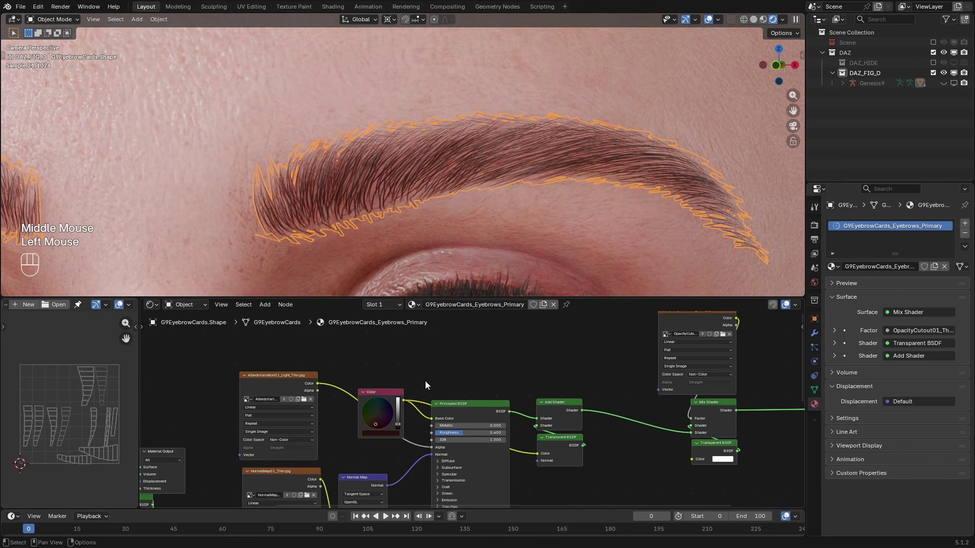
right_click_drag(334, 412, 335, 413, "ctrl")
left_click_drag(319, 383, 431, 454)
left_click_drag(318, 383, 432, 448)
Disconnect the albedo variation texture from the Principled BSDF and try constant alpha values of 0.5 and 0.6.
right_click_drag(362, 372, 345, 406, "ctrl")
middle_click_drag(350, 416, 425, 394)
left_click_drag(363, 357, 360, 350)
scroll(523, 440, "up", 2)
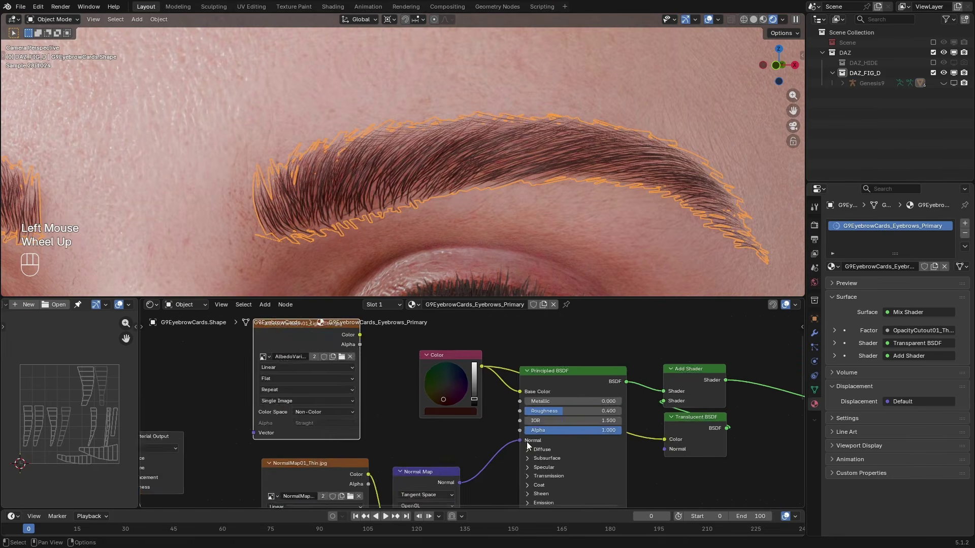
middle_click_drag(522, 441, 553, 445)
scroll(553, 446, "up", 2)
left_click_drag(574, 440, 535, 443)
left_click(536, 443)
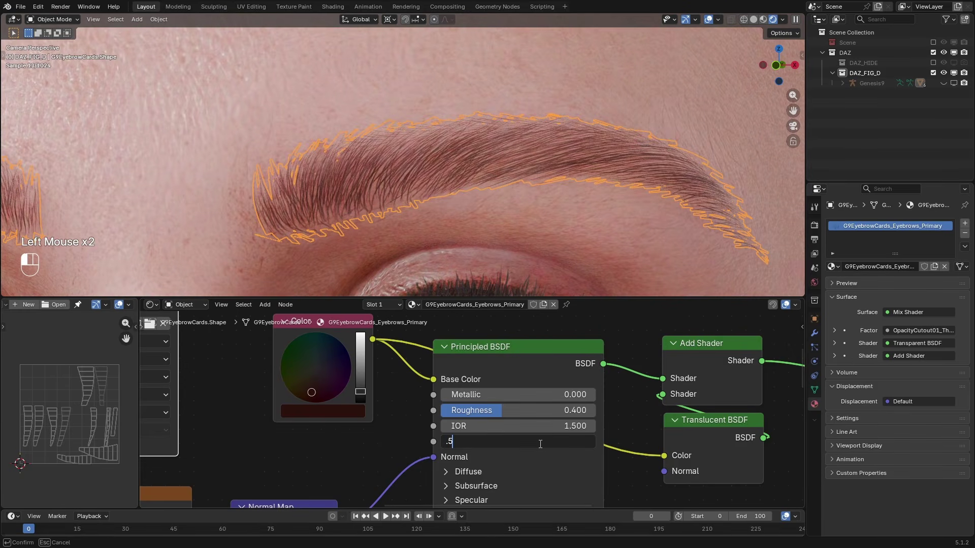
type(".5")
key("Return")
scroll(529, 217, "down", 2)
middle_click_drag(459, 240, 379, 191, "shift")
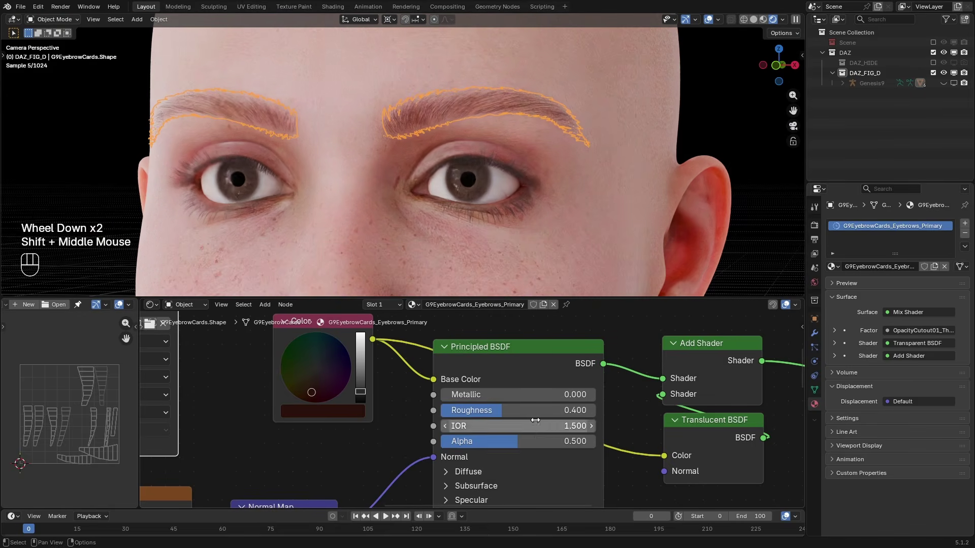
left_click(535, 440)
scroll(317, 444, "down", 2)
left_click(318, 440)
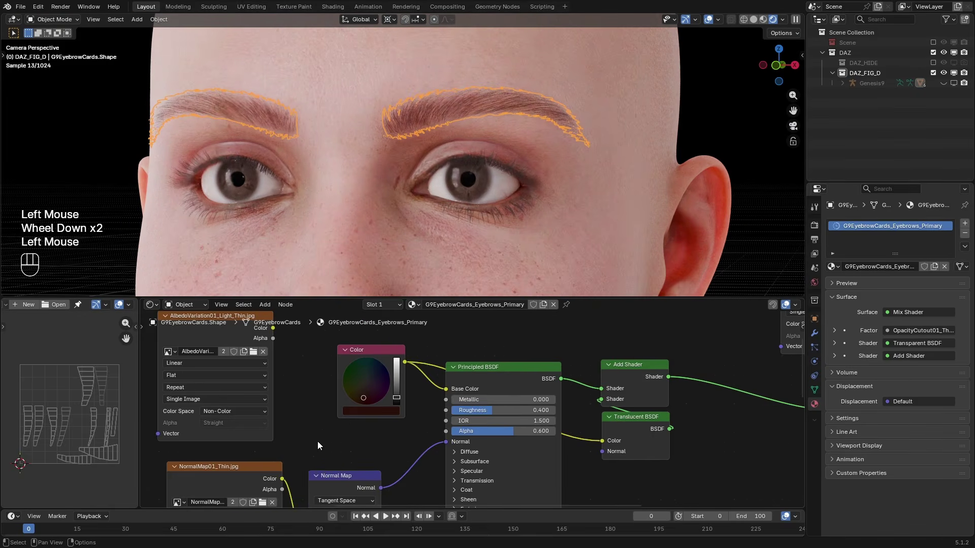
Reconnect the albedo variation texture's color to the Principled BSDF's alpha and check the deselected eyebrows on the face.
left_click(623, 227)
left_click_drag(277, 331, 445, 432)
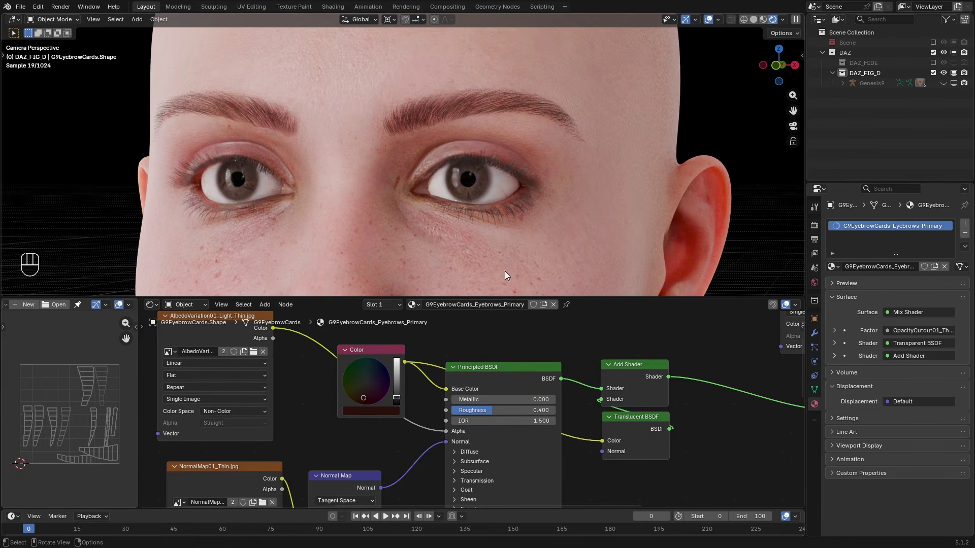
scroll(544, 376, "down", 2)
scroll(484, 217, "up", 2)
middle_click_drag(516, 226, 485, 229, "shift")
scroll(565, 405, "down", 2)
Copy the finished eyebrow shader nodes into the Genesis 9 Eyelashes_Eyelashes Lower material and place them beside its original nodes.
left_click_drag(735, 343, 383, 487)
left_click(384, 437, "shift")
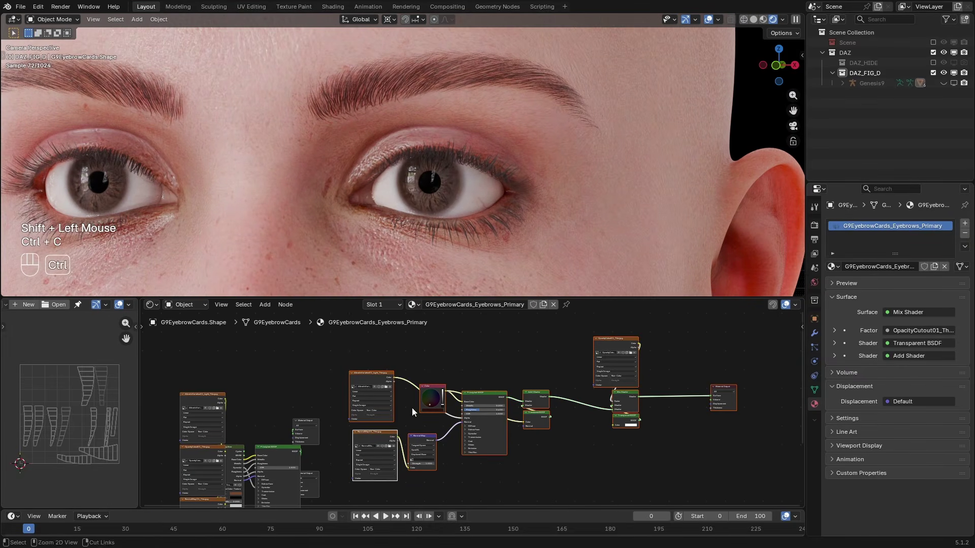
key("ctrl+c")
left_click(452, 230)
key("ctrl+v")
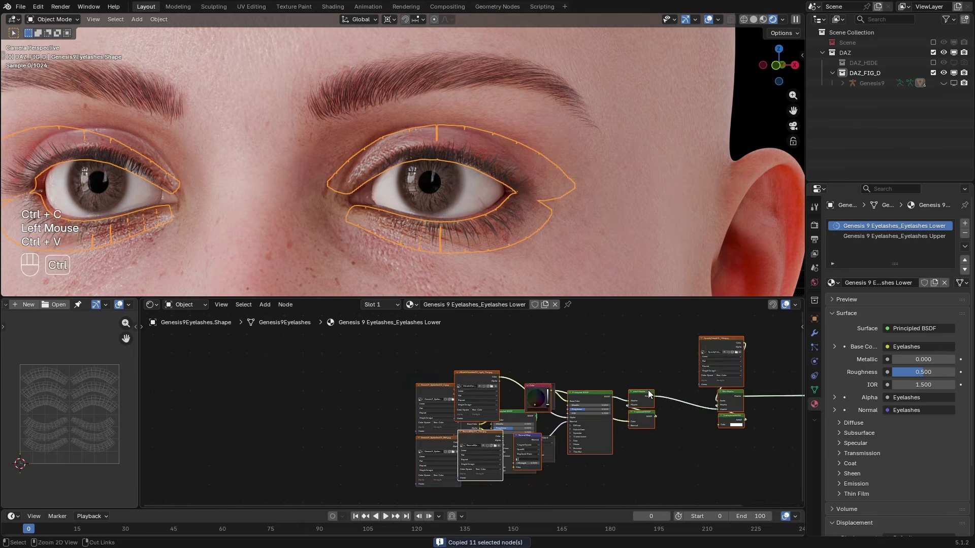
middle_click_drag(647, 389, 425, 421)
key("g")
left_click(319, 408)
Set the original eyelash Material Output's target to All and make the pasted Material Output the active one.
scroll(319, 408, "up", 2)
left_click(291, 420)
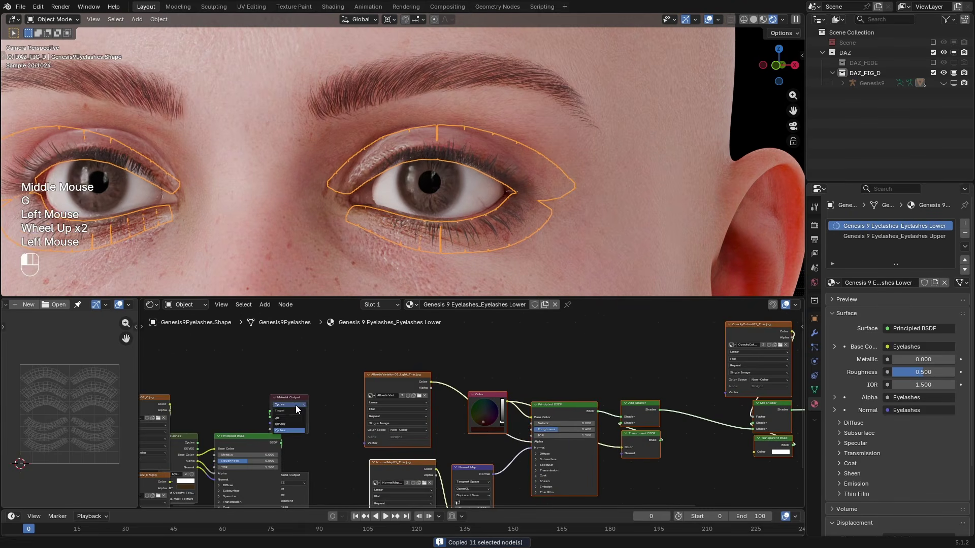
middle_click_drag(634, 421, 361, 438)
left_click(649, 440)
scroll(668, 444, "down", 1)
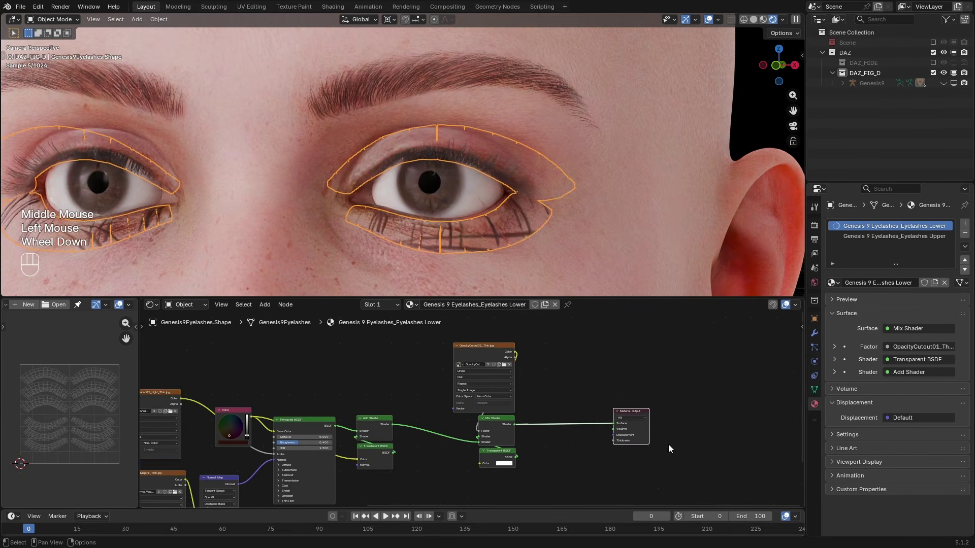
middle_click_drag(606, 432, 731, 409)
scroll(731, 409, "down", 1)
Duplicate the two original eyelash image textures and place the copies above the pasted albedo variation texture.
left_click_drag(674, 354, 690, 402)
middle_click_drag(382, 409, 607, 397)
scroll(492, 416, "up", 3)
scroll(451, 436, "up", 1)
left_click_drag(248, 377, 315, 453)
scroll(372, 427, "down", 2)
middle_click_drag(372, 428, 300, 480)
key("shift+d")
left_click(443, 367)
scroll(414, 386, "up", 2)
middle_click_drag(414, 386, 452, 413)
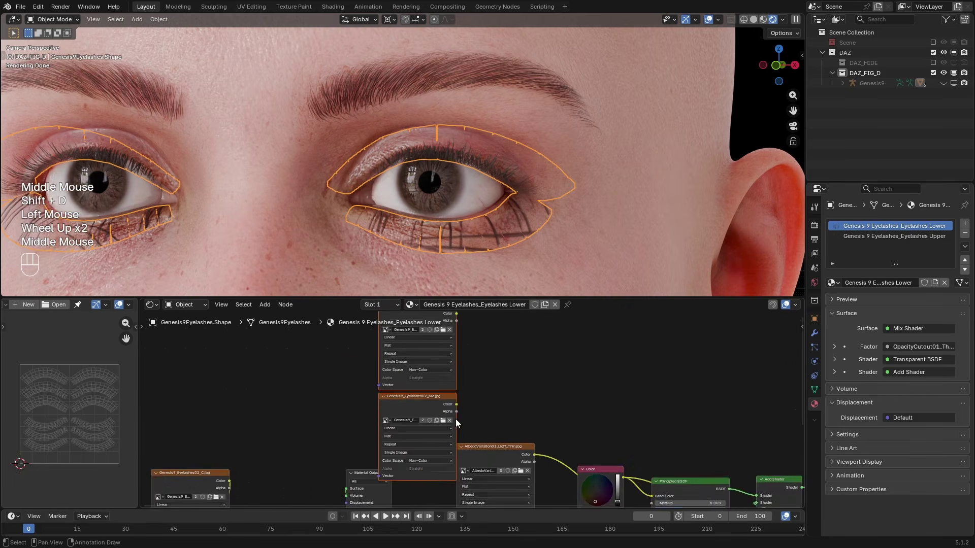
Connect the duplicated Genesis9_Eyelashes02_NM.jpg texture to the Normal Map node and delete the NormalMap01_Thin.jpg texture it replaces.
scroll(452, 413, "up", 2)
left_click(386, 411)
scroll(478, 410, "down", 2)
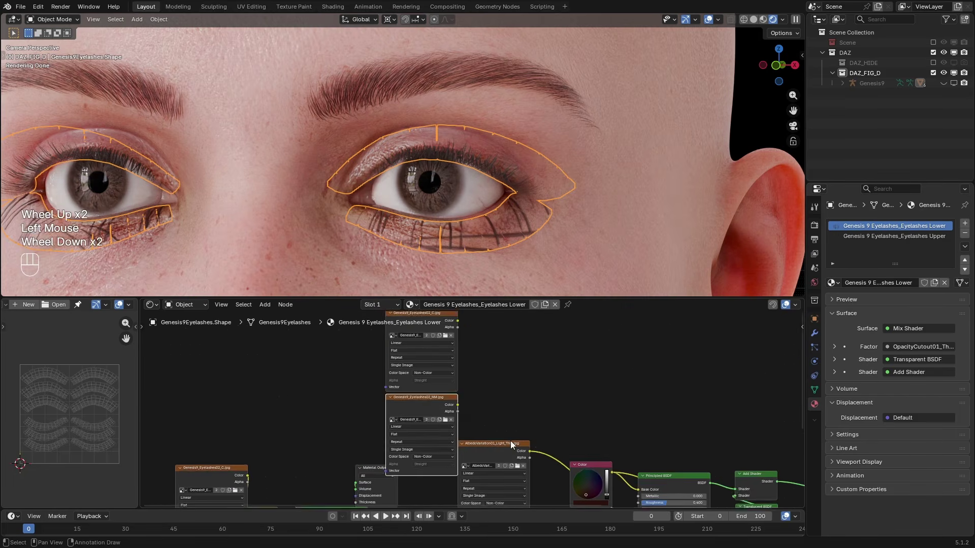
middle_click_drag(501, 440, 483, 354)
key("g")
left_click(489, 488)
middle_click_drag(489, 481, 475, 420)
left_click_drag(441, 406, 506, 441)
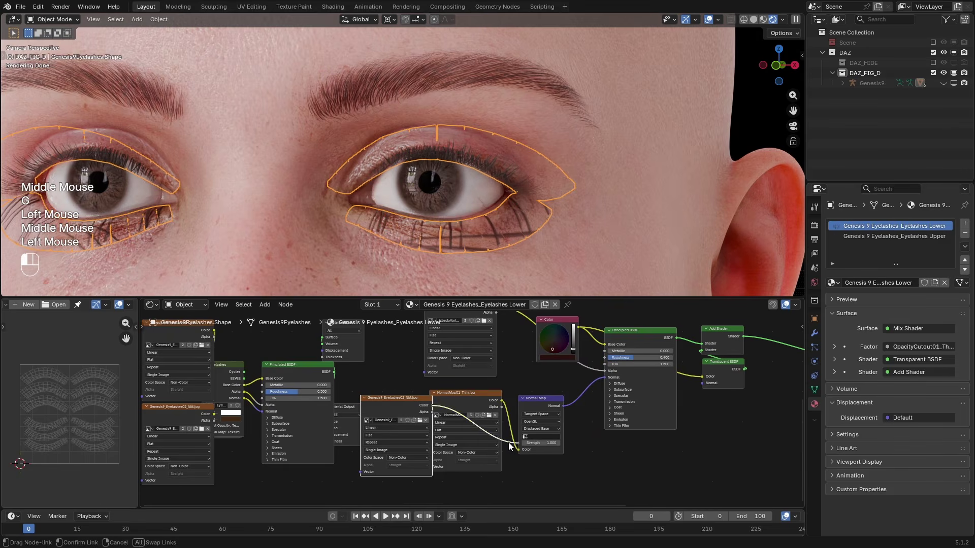
left_click(472, 393)
key("x")
left_click_drag(367, 398, 422, 395)
scroll(496, 375, "down", 1)
Connect the duplicated Genesis9_Eyelashes02_C.jpg color to the Mix Shader factor and put it in place of the deleted OpacityCutout01_Thin.jpg texture.
middle_click_drag(496, 374, 443, 471)
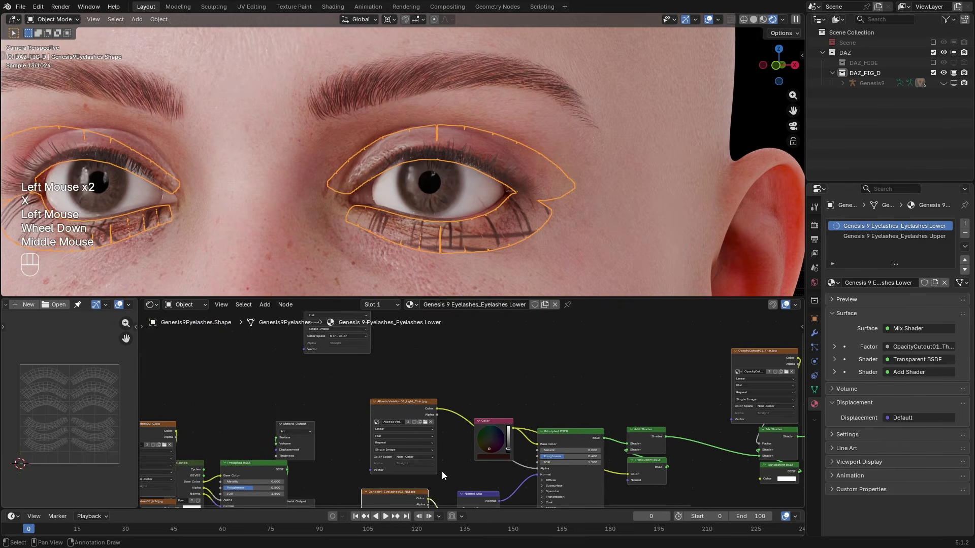
left_click(343, 352)
key("g")
left_click(611, 391)
middle_click_drag(612, 375, 423, 378)
scroll(423, 377, "up", 2)
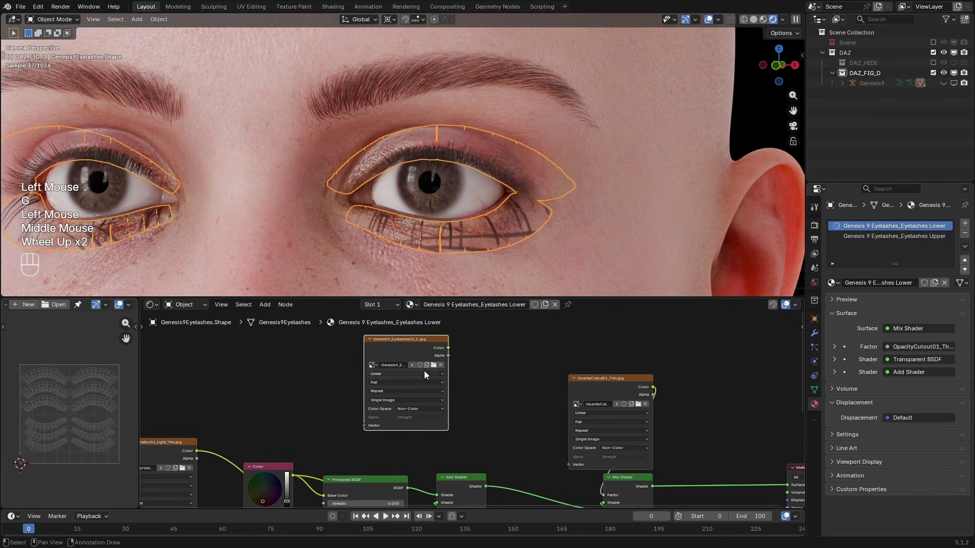
left_click_drag(448, 348, 603, 487)
left_click(609, 375)
key("x")
left_click(406, 331)
key("g")
left_click(607, 374)
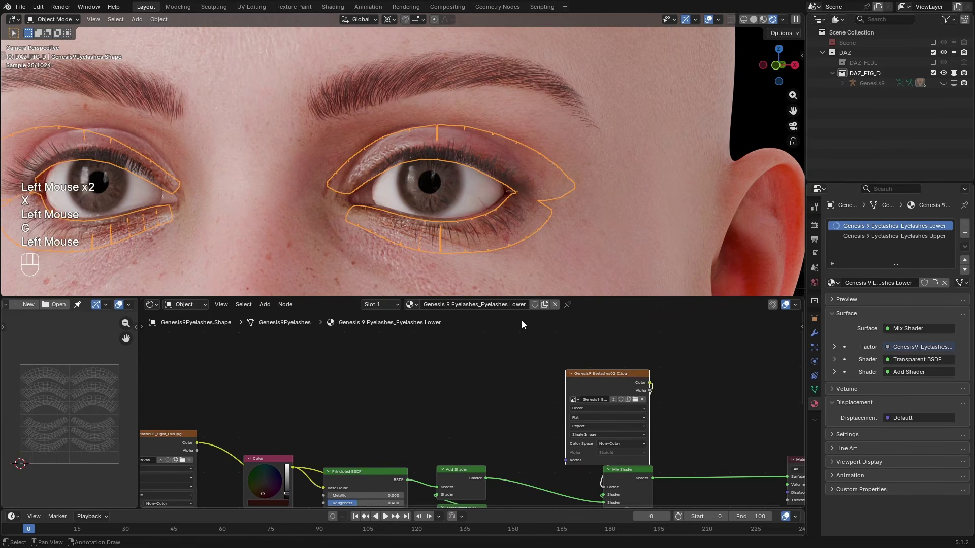
Remove the Genesis 9 Eyelashes_Eyelashes Upper material slot so all eyelashes share the lower lash material.
scroll(464, 203, "up", 1)
middle_click_drag(463, 203, 510, 221, "shift")
scroll(434, 175, "up", 2)
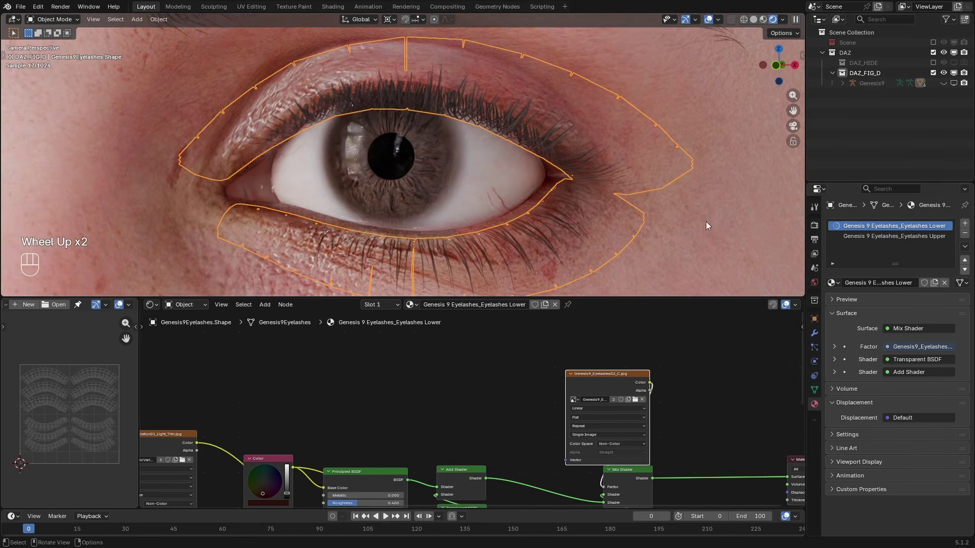
left_click(858, 236)
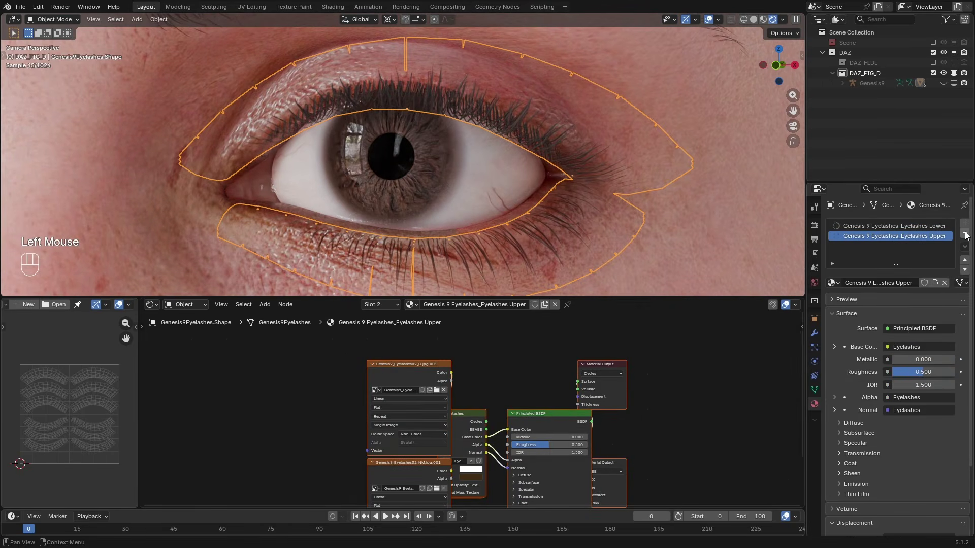
left_click(965, 234)
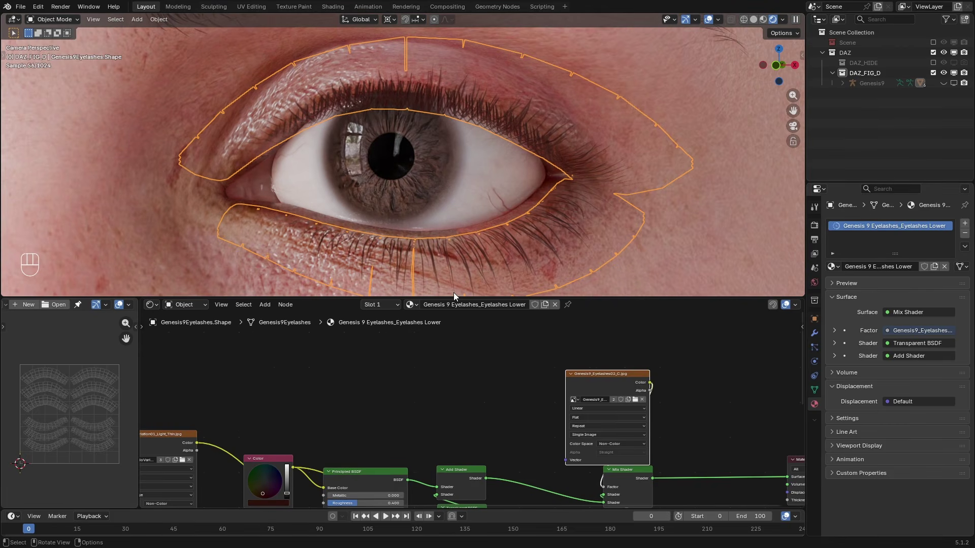
Delete the AlbedoVariation01_Light_Thin.jpg texture from the eyelash material.
scroll(432, 410, "down", 2)
middle_click_drag(525, 411, 529, 364)
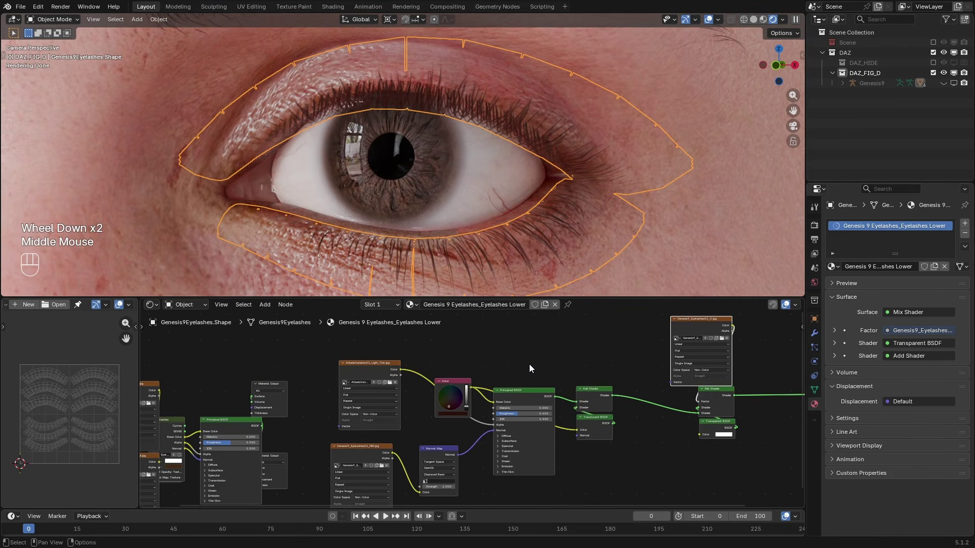
middle_click_drag(388, 398, 455, 379)
scroll(455, 380, "up", 1)
left_click_drag(452, 371, 458, 374)
key("x")
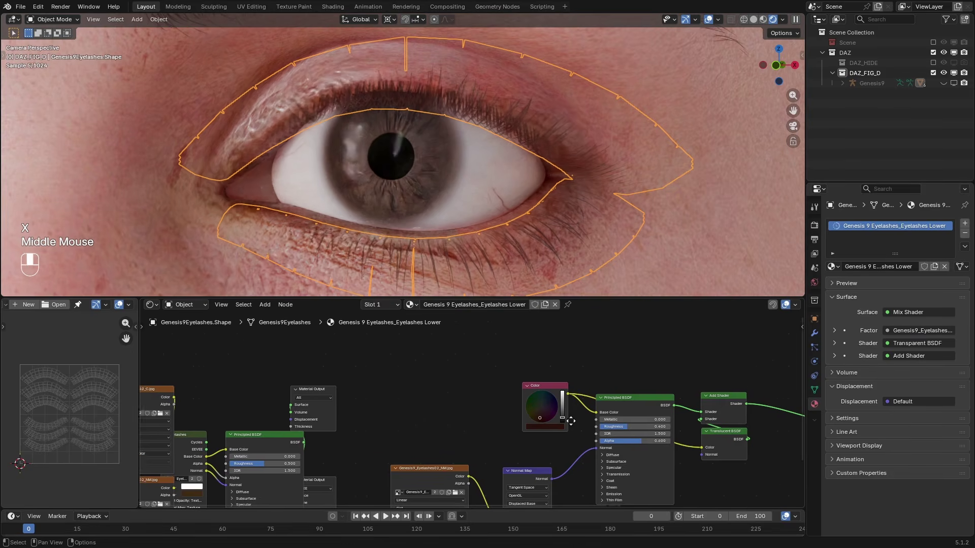
Set the eyelash Principled BSDF's alpha to 0.8 and hide the viewport overlays.
middle_click_drag(458, 373, 385, 362)
scroll(599, 427, "up", 3)
left_click_drag(603, 434, 643, 435)
scroll(464, 188, "down", 2)
key("shift+alt+z")
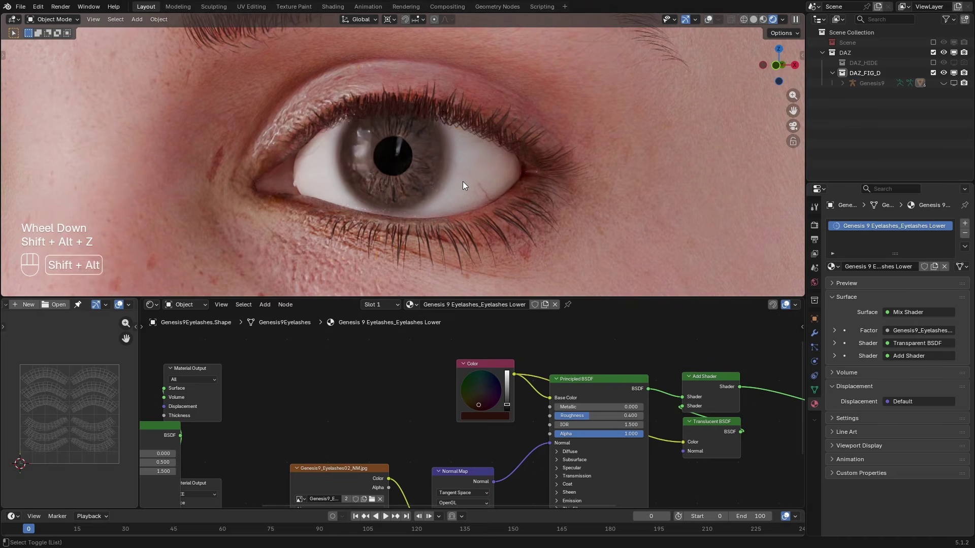
left_click(630, 433)
type("0.8")
key("Return")
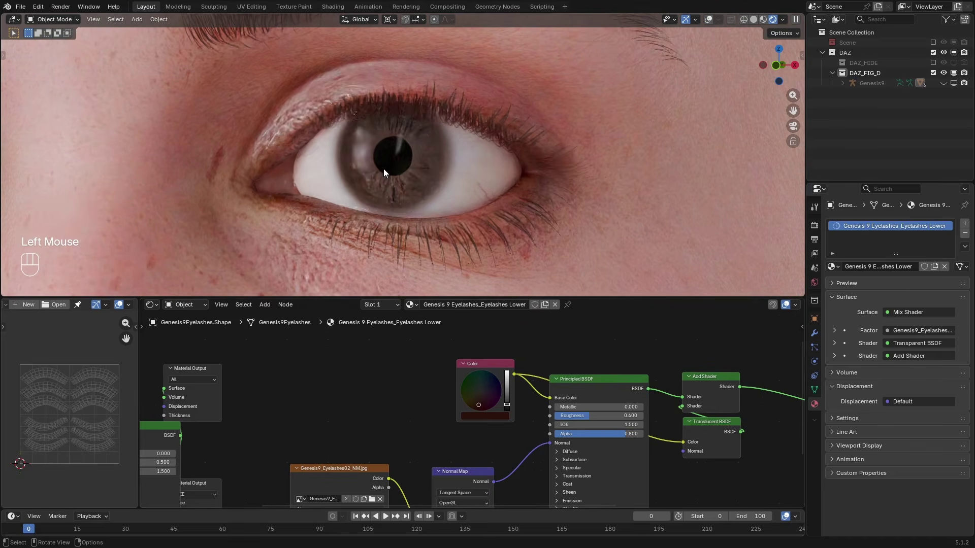
Disconnect the alpha input of the eyebrow material's Principled BSDF and delete its AlbedoVariation01_Light_Thin.jpg texture.
scroll(399, 176, "down", 3)
middle_click_drag(403, 175, 473, 208, "shift")
scroll(473, 208, "down", 1)
scroll(471, 214, "down", 1)
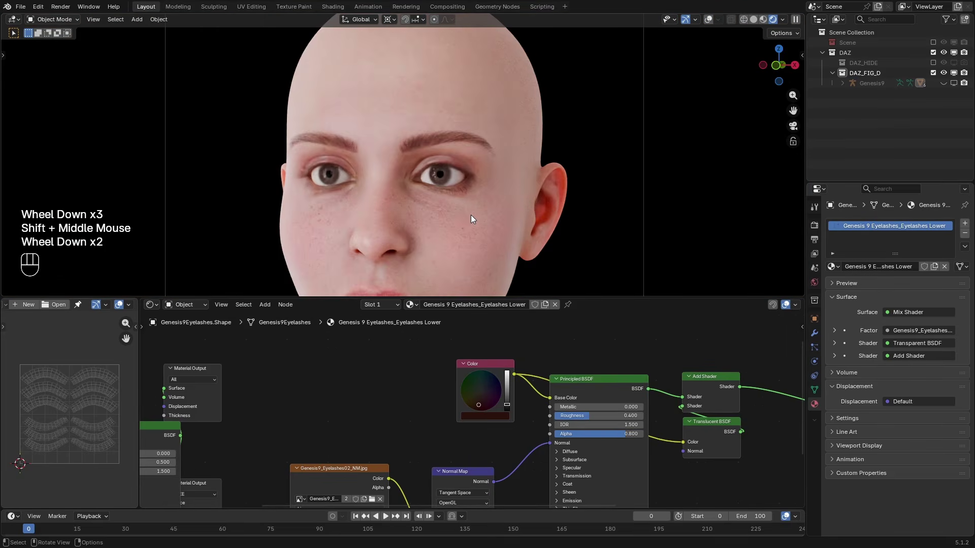
scroll(470, 217, "up", 2)
scroll(470, 217, "up", 1)
left_click(462, 108)
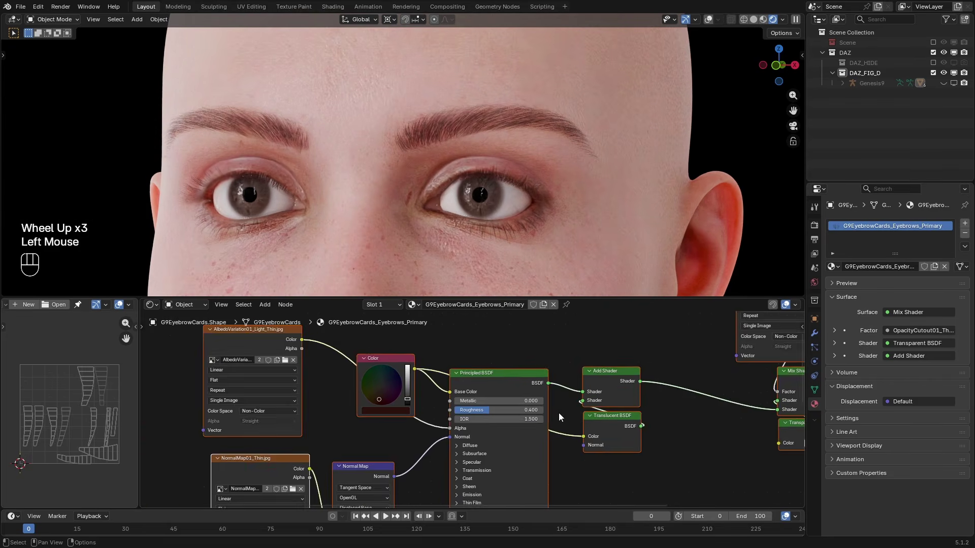
scroll(562, 409, "up", 2)
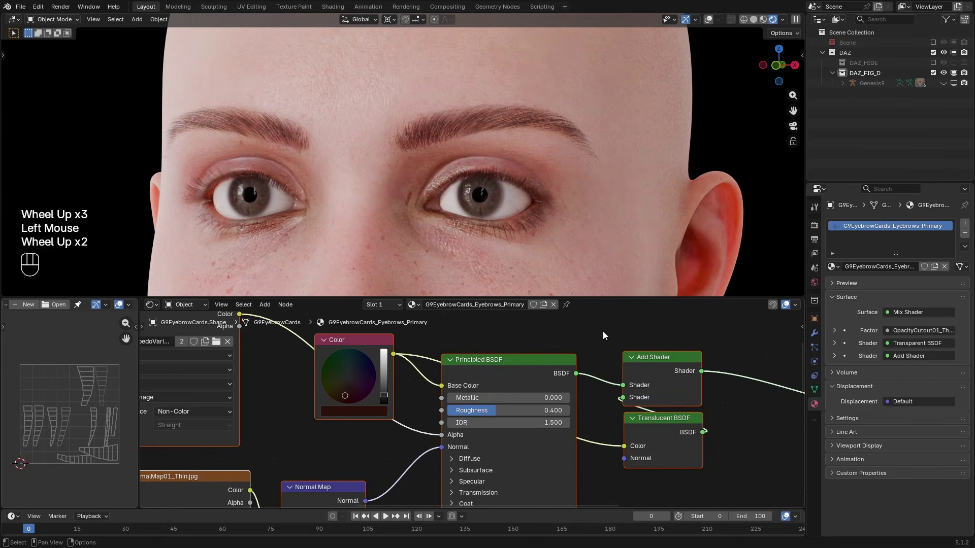
left_click(584, 416)
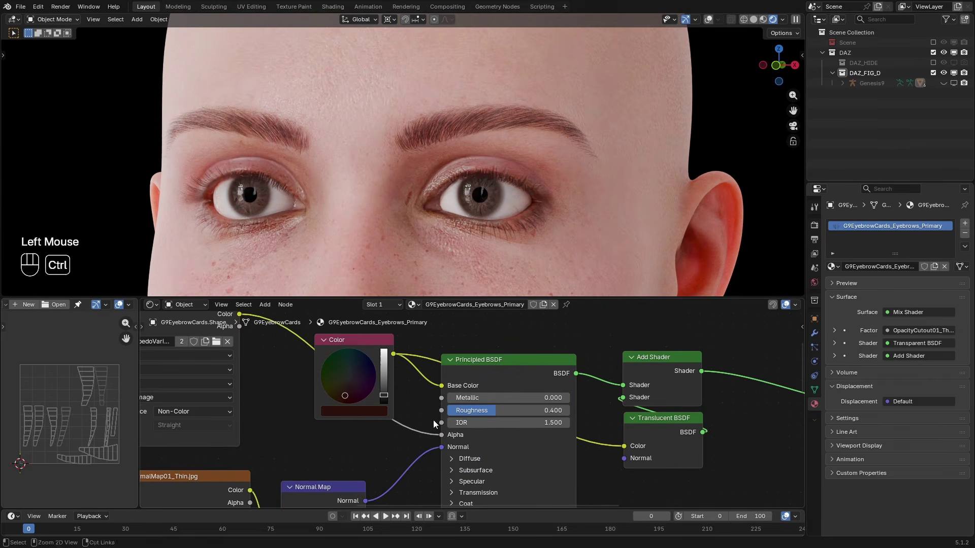
right_click_drag(435, 420, 525, 437, "ctrl")
scroll(526, 437, "down", 1)
middle_click_drag(231, 320, 359, 343)
left_click(359, 343)
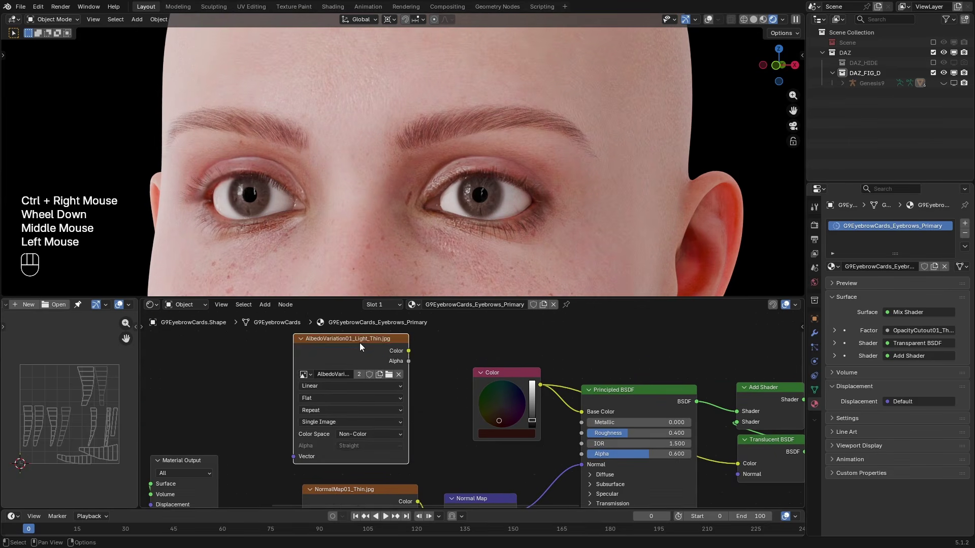
key("x")
Examine the reworked eyebrows and eyelashes on the face from close up and farther away.
left_click(494, 230)
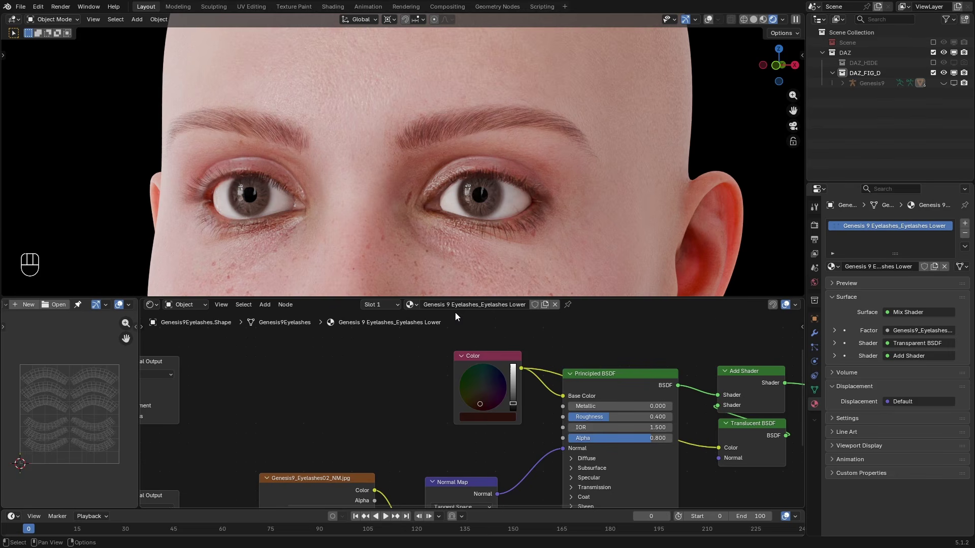
left_click(461, 125)
left_click(495, 224)
scroll(495, 224, "down", 1)
middle_click_drag(494, 226, 445, 161, "shift")
scroll(439, 187, "down", 2)
scroll(537, 197, "up", 1)
scroll(638, 178, "up", 2)
scroll(638, 177, "up", 1, "shift")
middle_click_drag(638, 178, 445, 232, "shift")
scroll(446, 232, "up", 2)
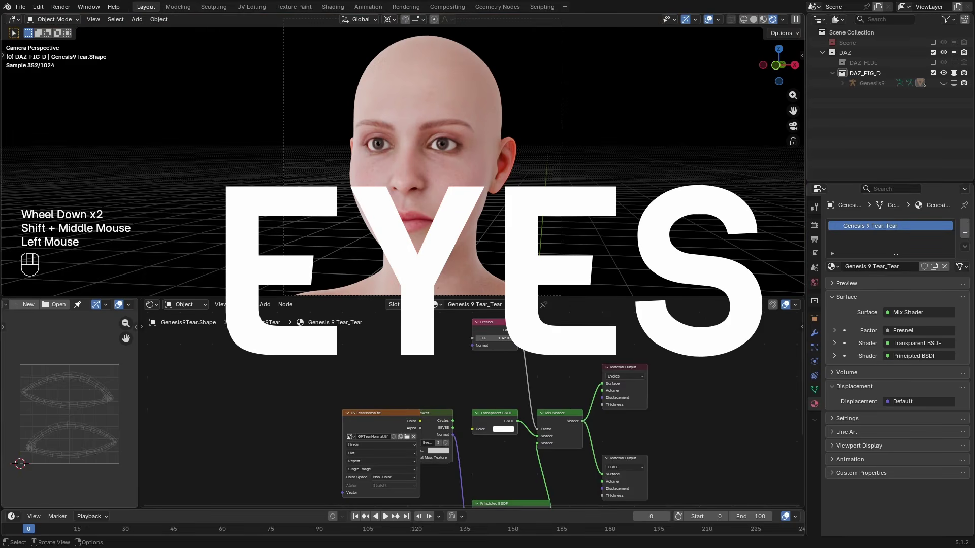
Add a Principled BSDF node to the Genesis 9 Tear_Tear material, beside its original nodes.
scroll(481, 232, "up", 3)
middle_click_drag(482, 232, 395, 168, "shift")
scroll(395, 169, "up", 3)
left_click(285, 181)
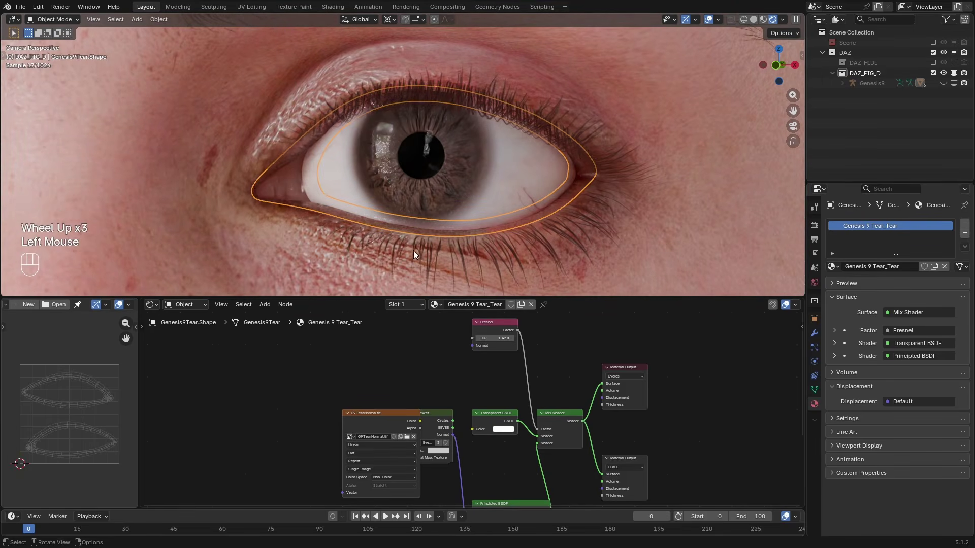
scroll(663, 430, "down", 2)
middle_click_drag(663, 430, 546, 421)
key("shift+a")
type("prince")
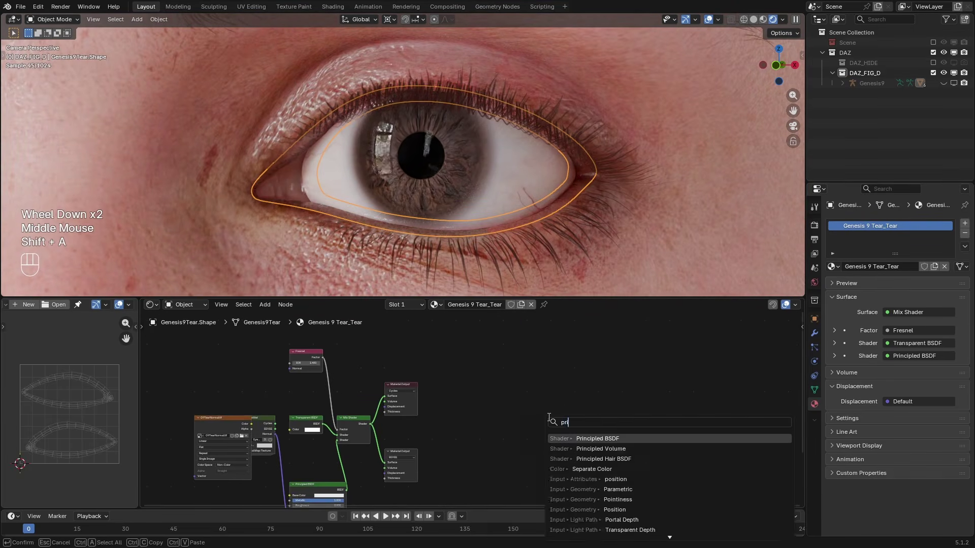
left_click(593, 438)
left_click(565, 380)
Duplicate the tear material's Cycles Material Output and connect the new Principled BSDF to the copy's surface.
left_click(407, 386)
key("shift+d")
left_click(692, 385)
middle_click_drag(661, 393, 583, 405)
scroll(583, 405, "up", 2)
left_click_drag(521, 391, 594, 405)
left_click_drag(465, 388, 479, 395)
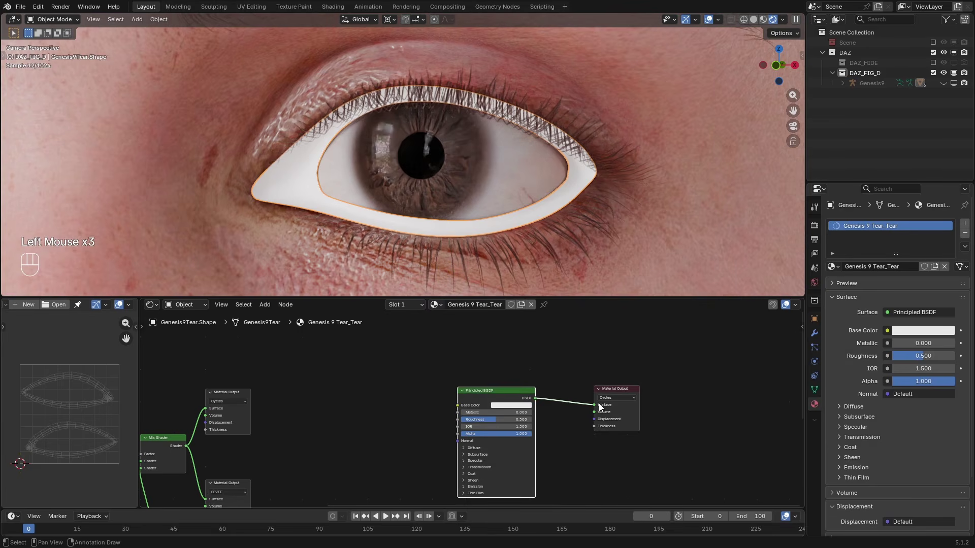
Set the target of the duplicated and original Cycles Material Outputs to All and make the duplicate the active one.
left_click(614, 399)
left_click(611, 413)
left_click(228, 401)
left_click(221, 416)
left_click(635, 401)
Give the tear's Principled BSDF a pure white base color, roughness 0, IOR 1.33 and transmission weight 1.
middle_click_drag(479, 395, 539, 382)
left_click(539, 382)
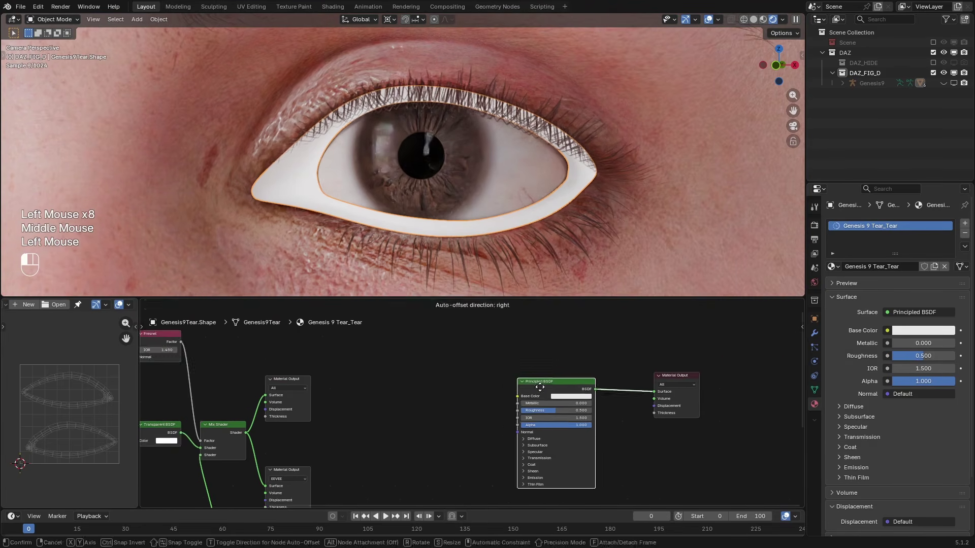
scroll(592, 402, "up", 3)
left_click(616, 395)
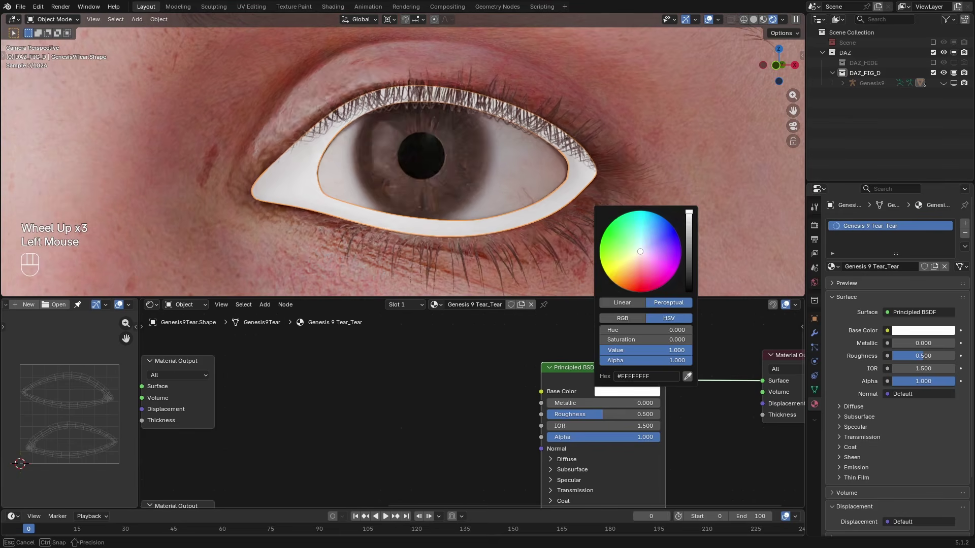
left_click_drag(588, 410, 582, 411)
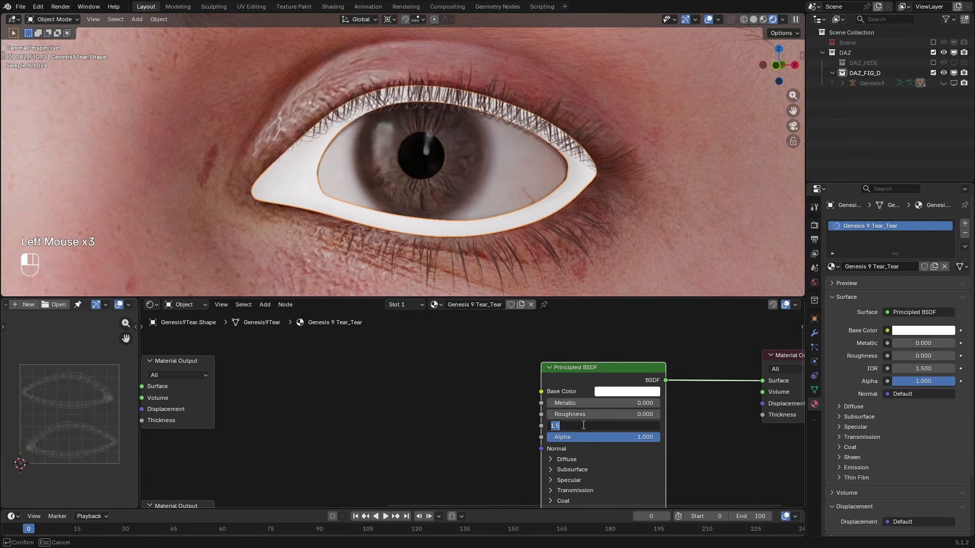
left_click(584, 425)
type("1.33")
middle_click_drag(604, 448, 564, 391)
left_click(522, 412)
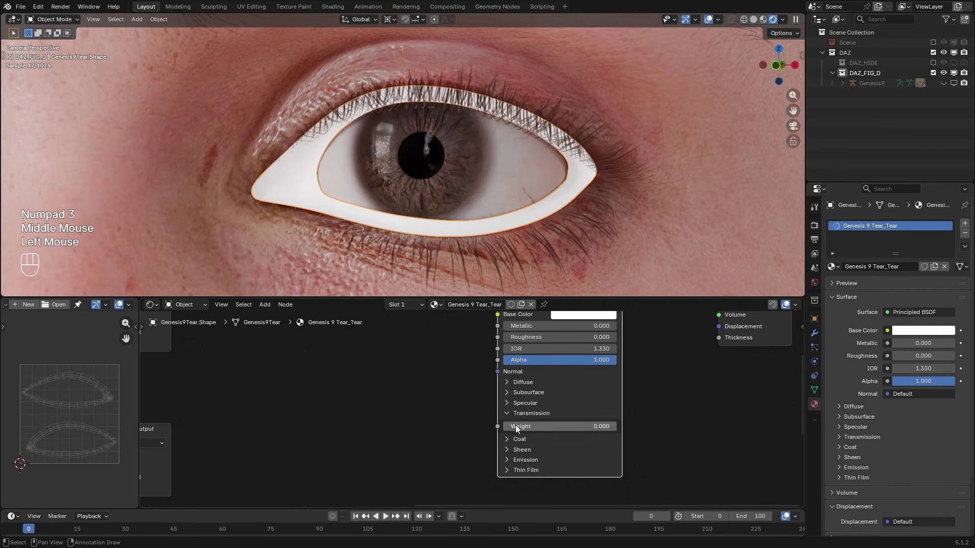
left_click_drag(516, 427, 654, 417)
Move the active Material Output horizontally farther away from the tear's Principled BSDF.
scroll(655, 417, "down", 1)
middle_click_drag(654, 417, 525, 444)
left_click(492, 419)
scroll(455, 432, "down", 2)
key("g")
key("x")
left_click(665, 436)
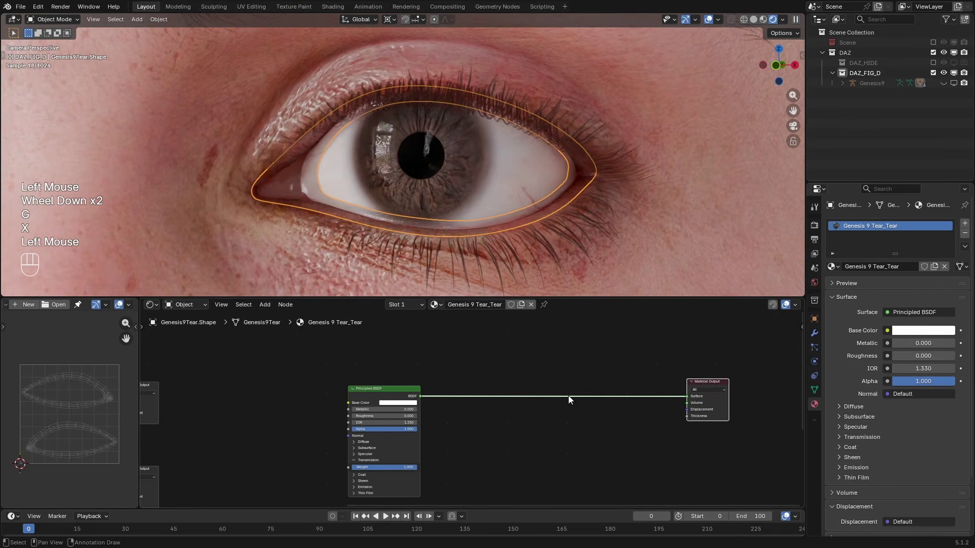
middle_click_drag(536, 365, 619, 423)
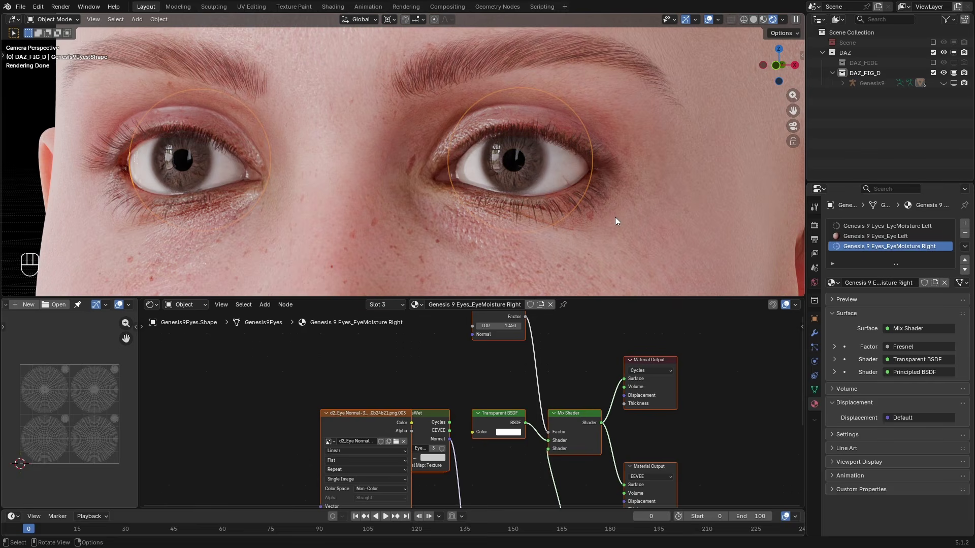
Select the eye faces using the EyeMoisture Right material in Edit Mode and assign them to EyeMoisture Left.
key("Tab")
left_click(726, 235)
left_click(897, 283)
left_click(887, 226)
left_click(858, 283)
left_click(712, 203)
key("Tab")
Remove the Genesis 9 Eyes_EyeMoisture Right material slot from the eyes.
left_click(934, 246)
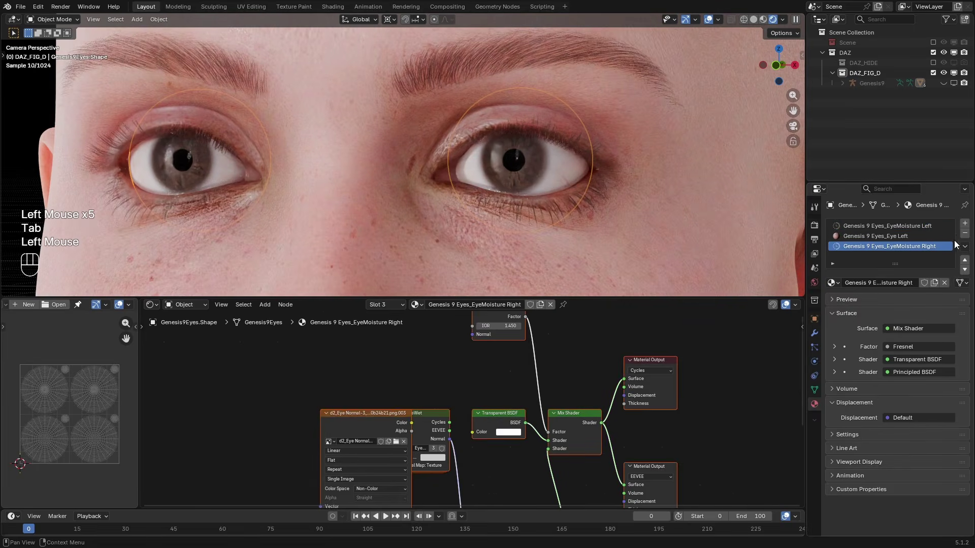
left_click(941, 236)
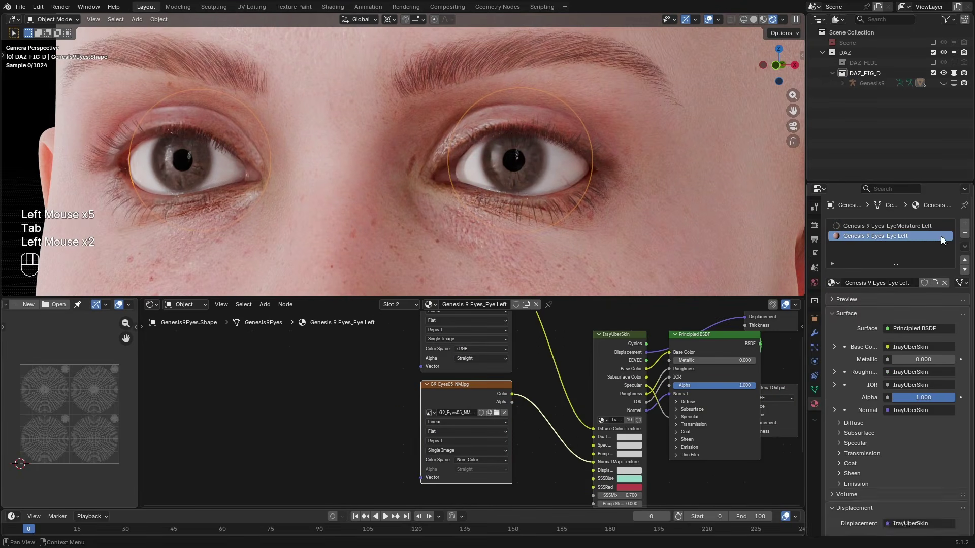
left_click(896, 244)
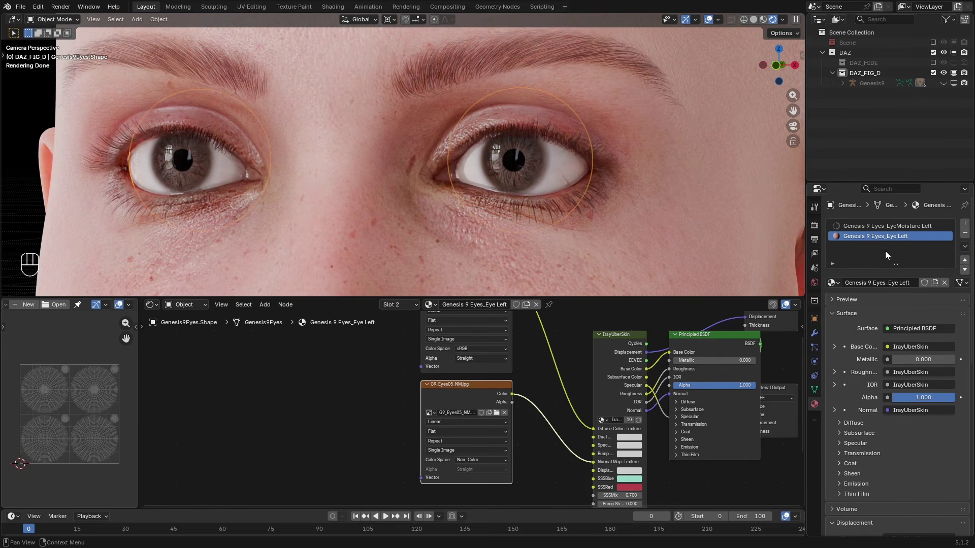
scroll(467, 406, "down", 3)
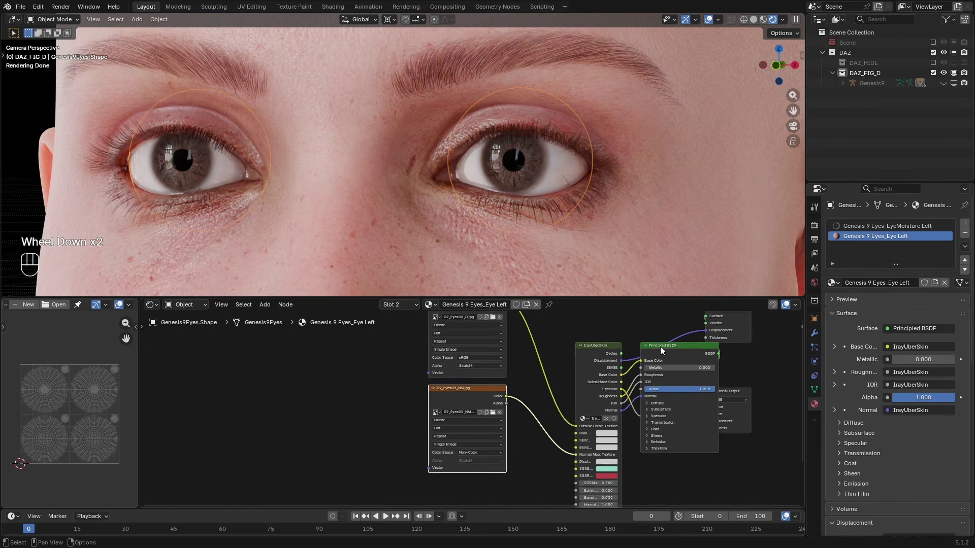
Replace the material in the EyeMoisture Left slot with Genesis 9 Tear_Tear and check the eye up close.
left_click(874, 231)
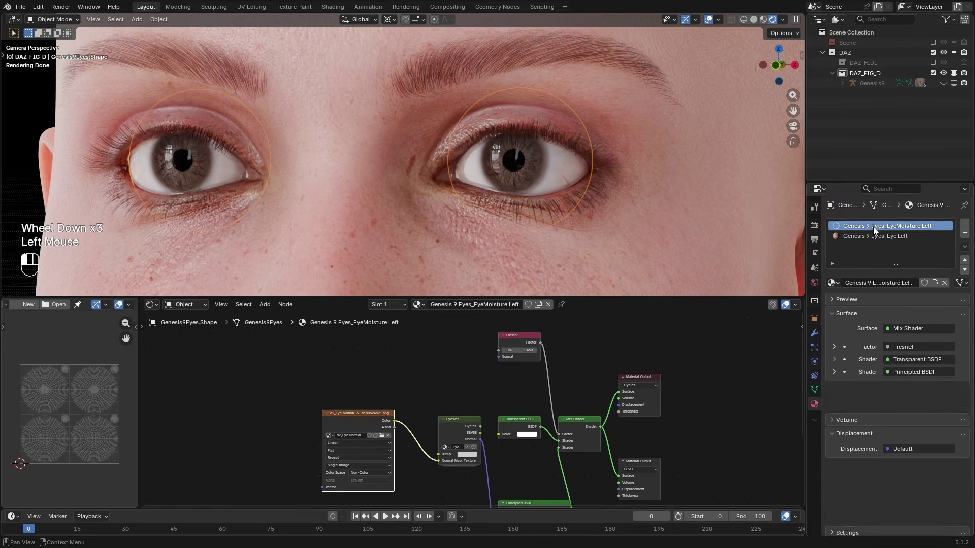
left_click(834, 282)
type("tea")
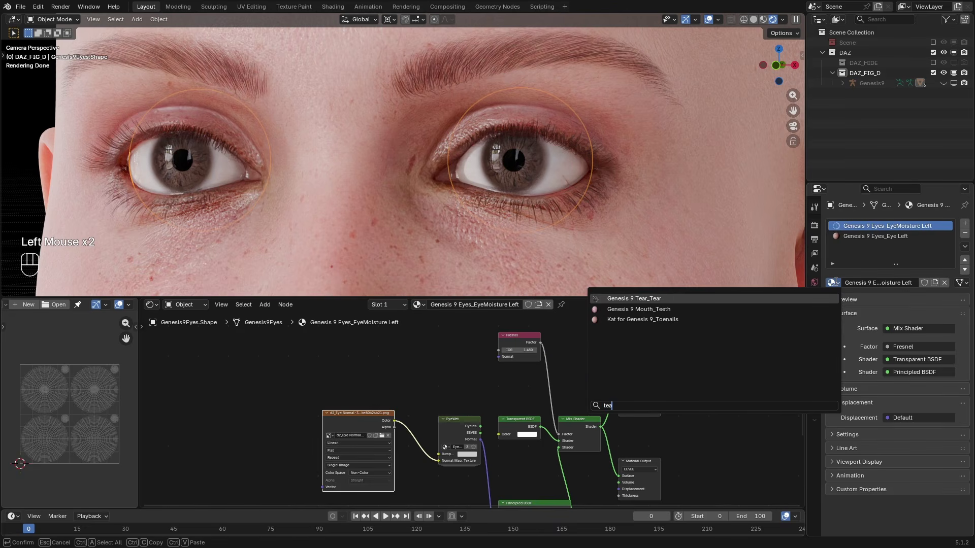
left_click(655, 295)
left_click(464, 188)
scroll(484, 188, "up", 3)
middle_click_drag(484, 188, 436, 184, "shift")
scroll(436, 184, "up", 2)
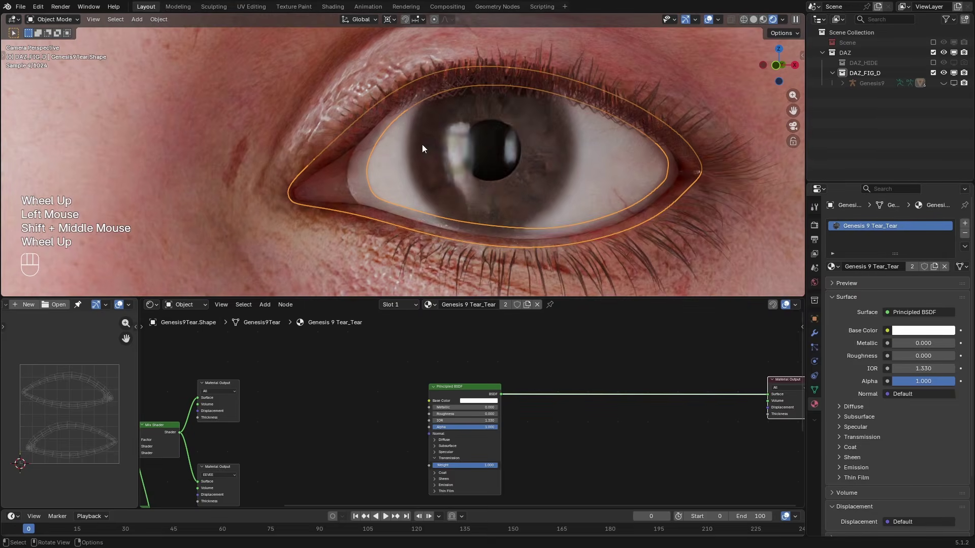
Hide the viewport overlays and insert a Mix Shader between the tear's Principled BSDF and Material Output.
scroll(592, 404, "up", 2)
middle_click_drag(592, 404, 446, 405)
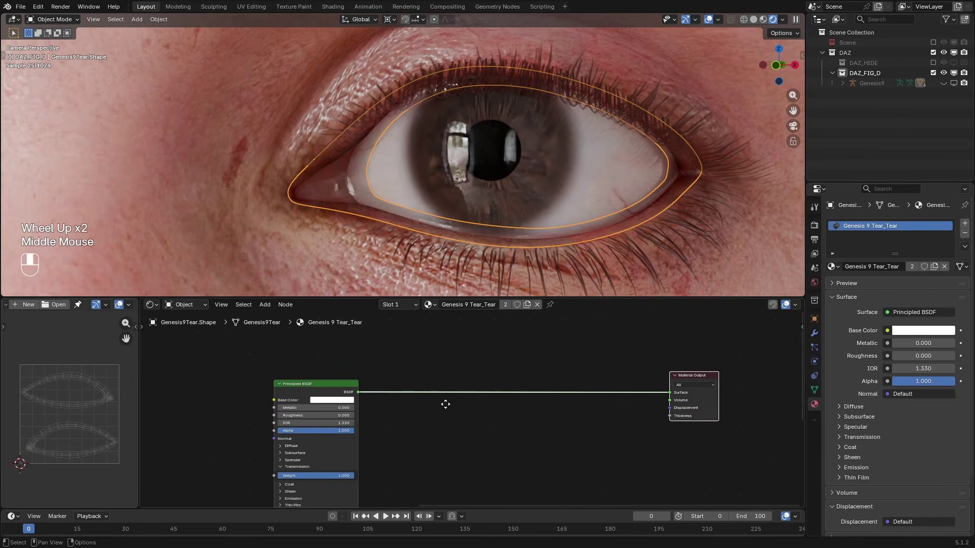
scroll(446, 404, "up", 1)
key("shift+alt+z")
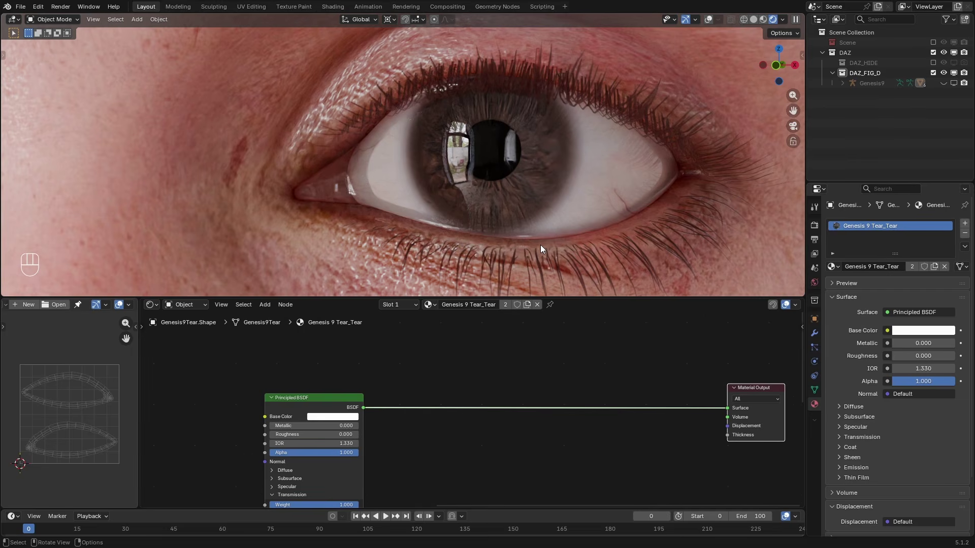
middle_click_drag(575, 379, 549, 394)
key("shift+a")
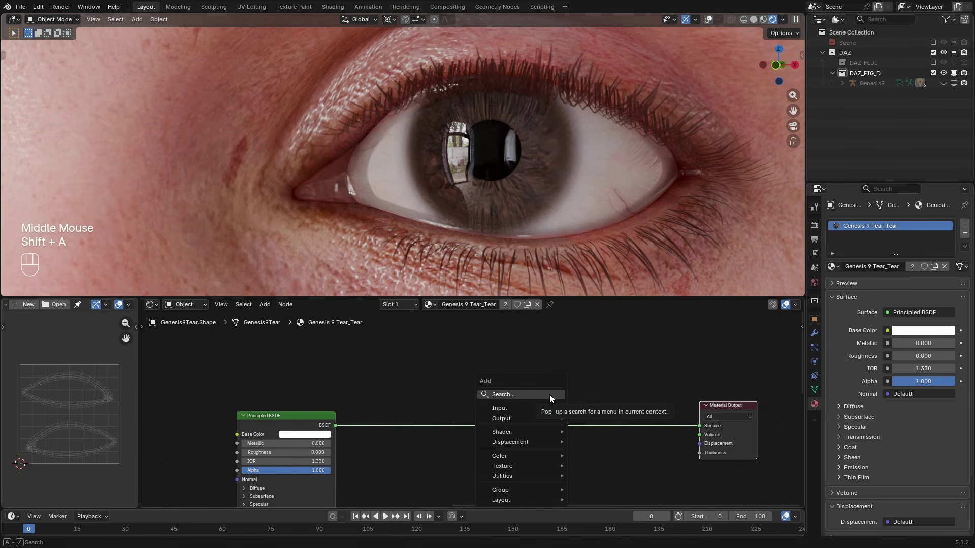
type("mix s")
key("Return")
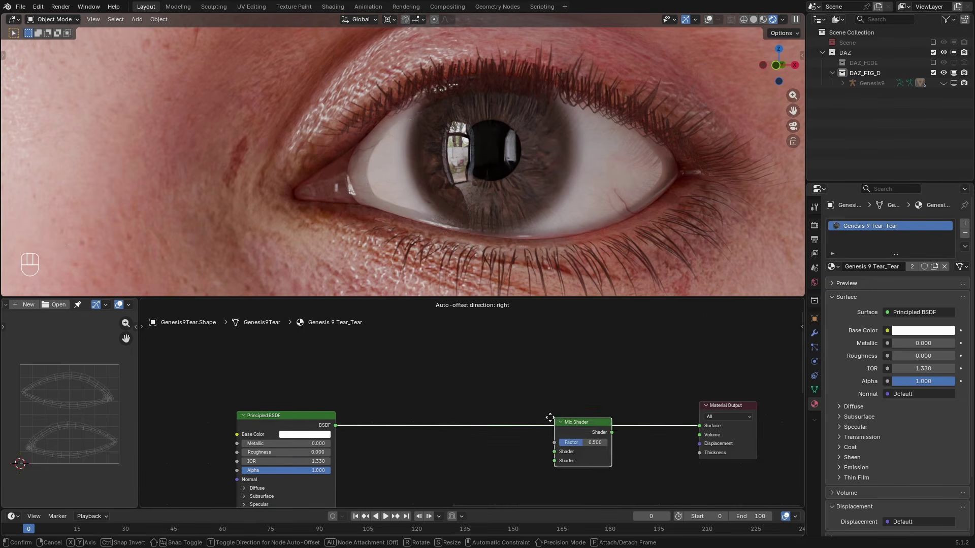
left_click(535, 412)
Add a Transparent BSDF below the Mix Shader and connect it to the second Shader input.
key("shift+a")
type("trans")
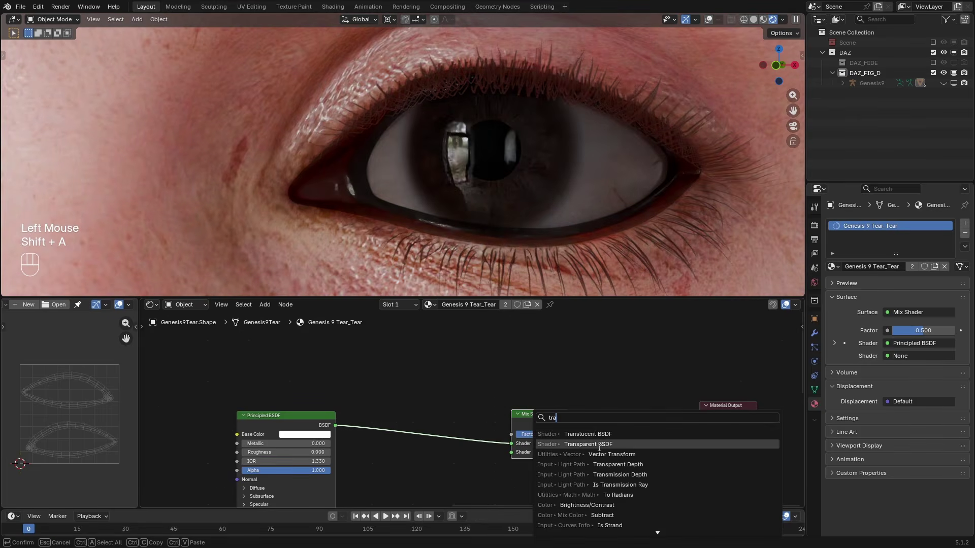
key("Return")
left_click(568, 482)
left_click_drag(571, 480, 511, 452)
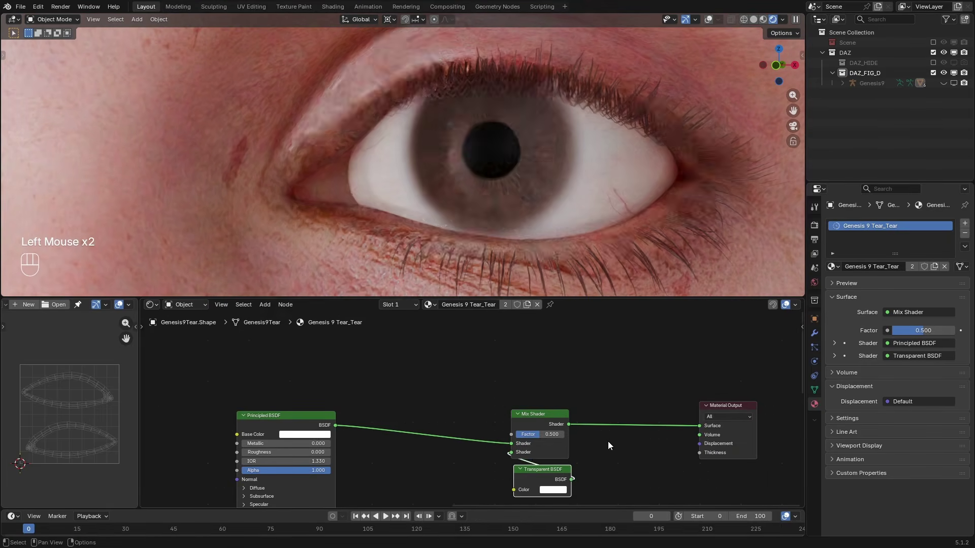
Move the Mix Shader and Transparent BSDF up together and align the Material Output with them.
left_click_drag(602, 444, 507, 473)
key("g")
left_click(594, 449)
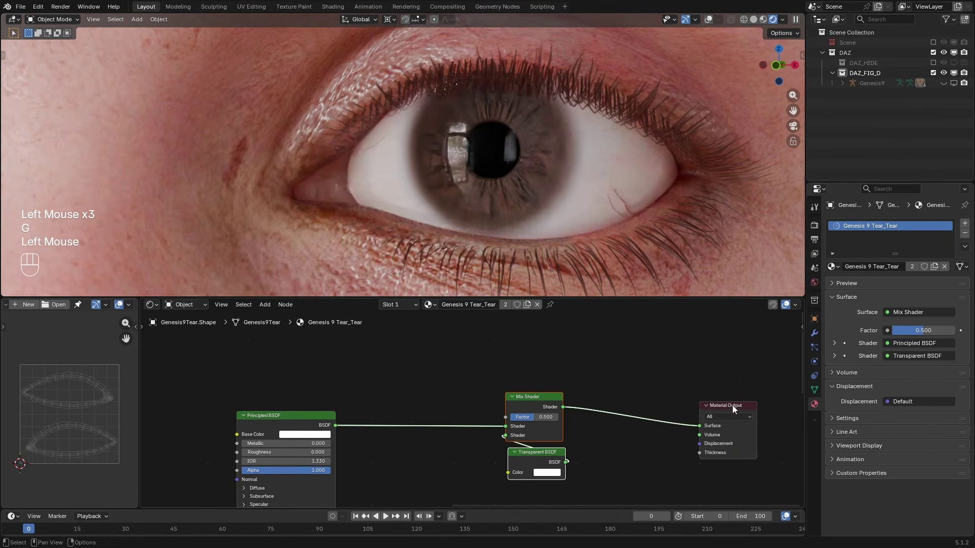
left_click_drag(732, 406, 730, 387)
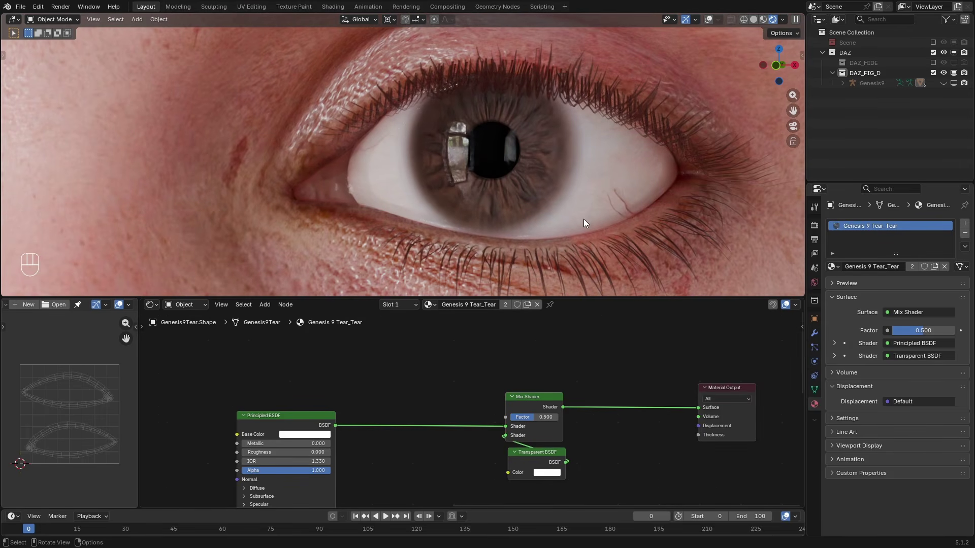
left_click(553, 398)
Add a Light Path node above the link between the Principled BSDF and the Mix Shader.
scroll(507, 400, "down", 2)
middle_click_drag(507, 393, 516, 425)
key("shift+a")
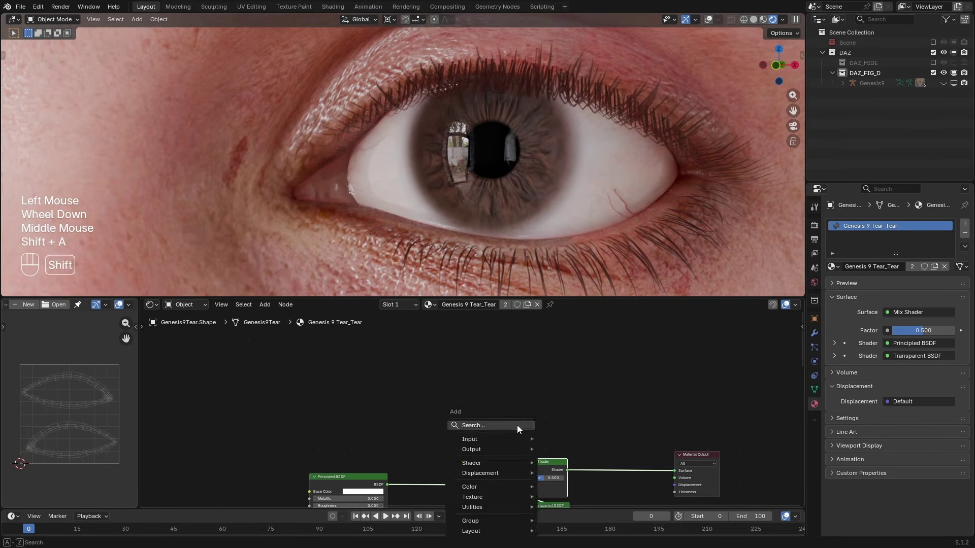
type("light")
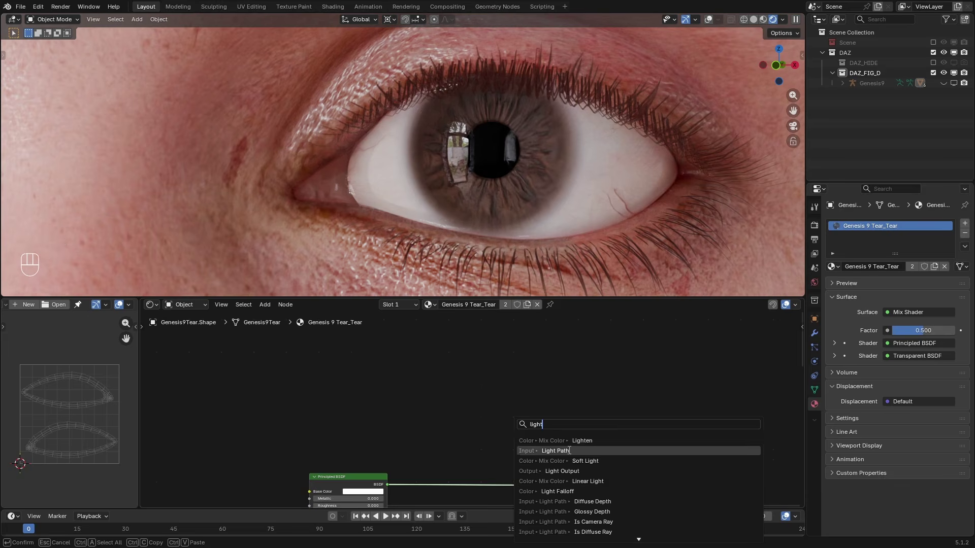
key("Return")
left_click(415, 360)
Add a Math node beside the Light Path node.
scroll(447, 378, "up", 1)
key("shift+a")
type("math")
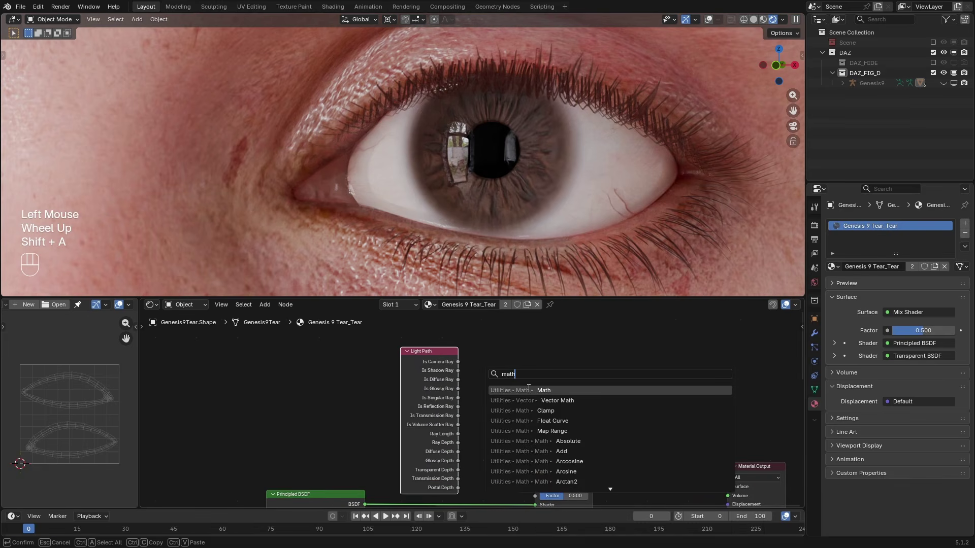
key("Return")
left_click(500, 380)
Feed Is Shadow Ray and Is Diffuse Ray into the Add node and connect its Value to the Mix Shader's Factor.
scroll(446, 354, "up", 2)
left_click_drag(451, 352, 497, 434)
scroll(497, 434, "down", 1)
middle_click_drag(548, 391, 549, 355)
left_click_drag(548, 346, 541, 459)
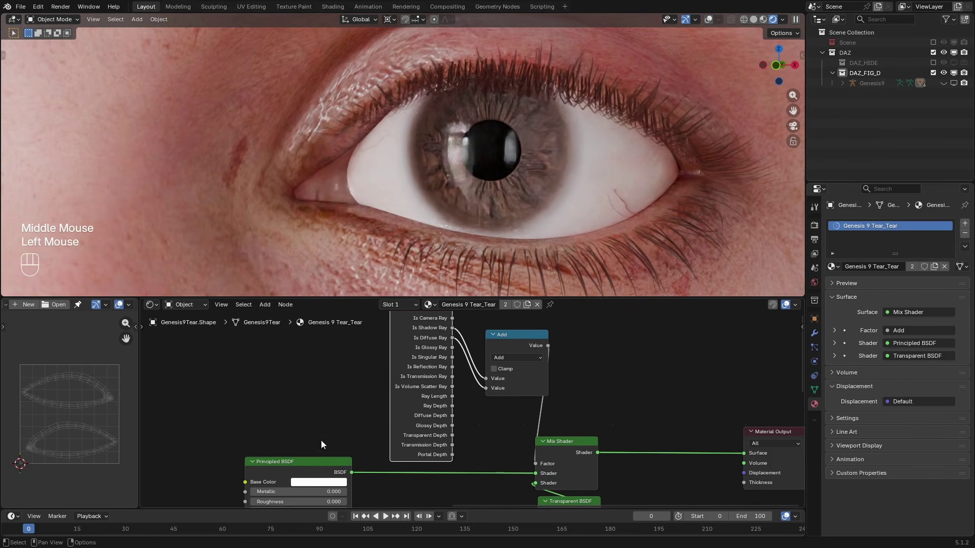
scroll(614, 461, "down", 1)
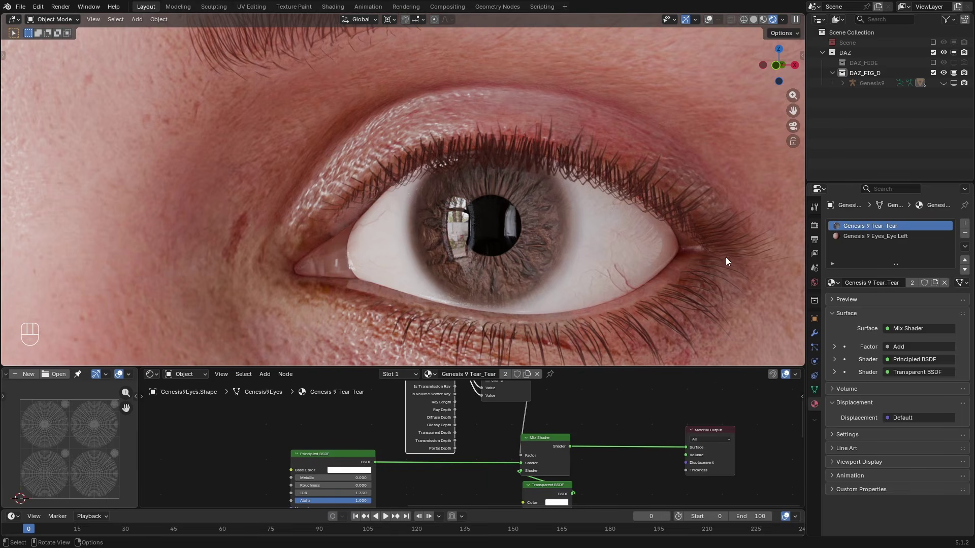
Add a new Material Output to the Genesis 9 Eyes_Eye Left material, well apart from the existing nodes.
left_click(869, 236)
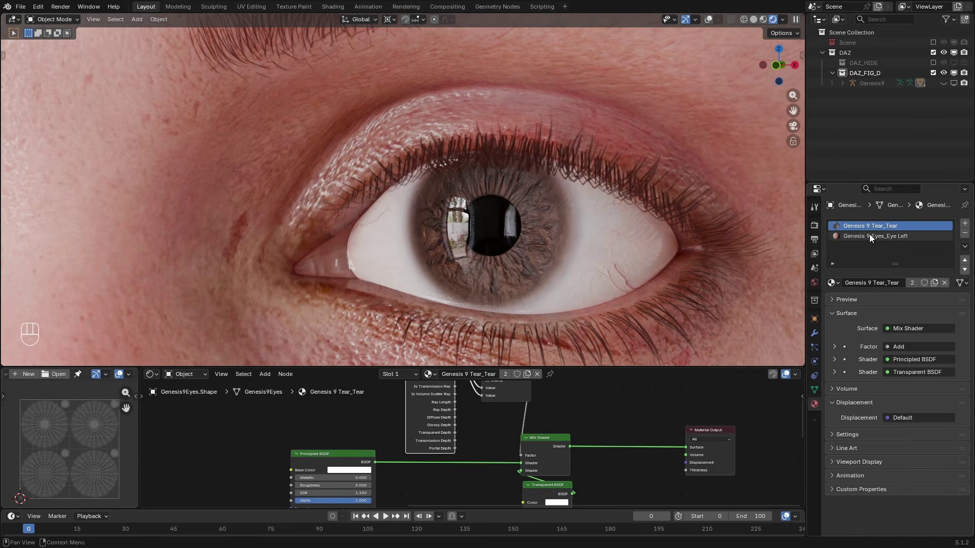
scroll(604, 422, "down", 3)
middle_click_drag(603, 435, 464, 474)
key("shift+a")
type("mater")
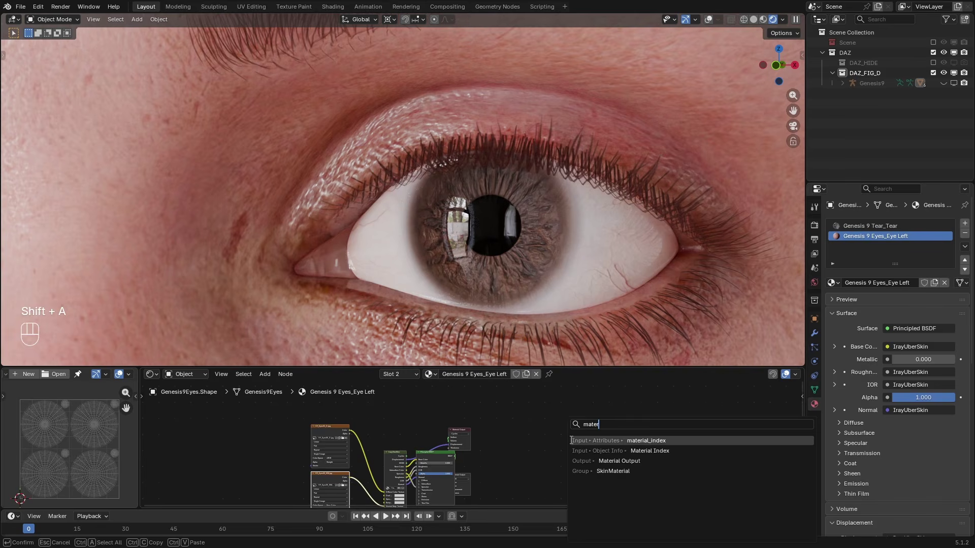
left_click(618, 461)
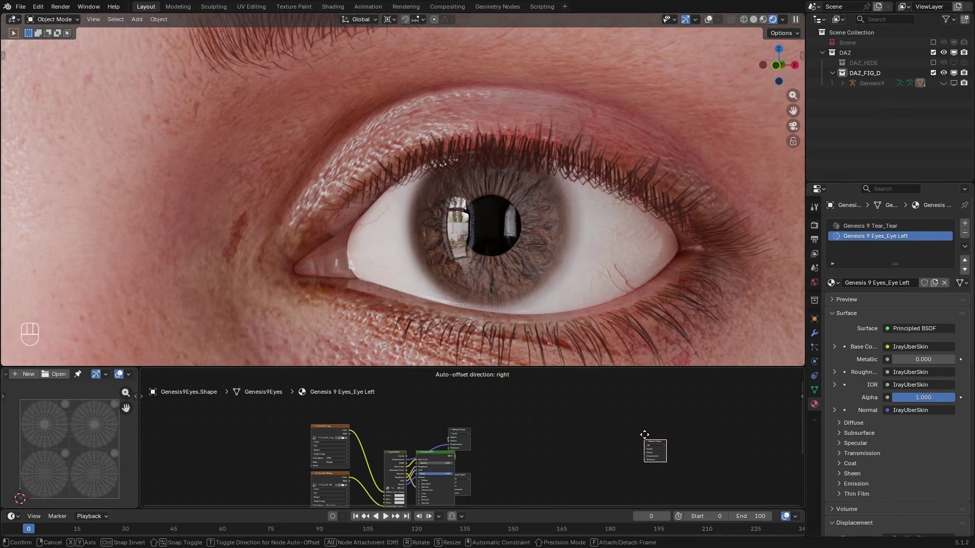
left_click(629, 452)
Change the target of the eye material's original Cycles Material Output to All.
scroll(629, 451, "up", 2)
middle_click_drag(710, 435, 611, 428)
scroll(611, 428, "up", 1)
left_click(303, 425)
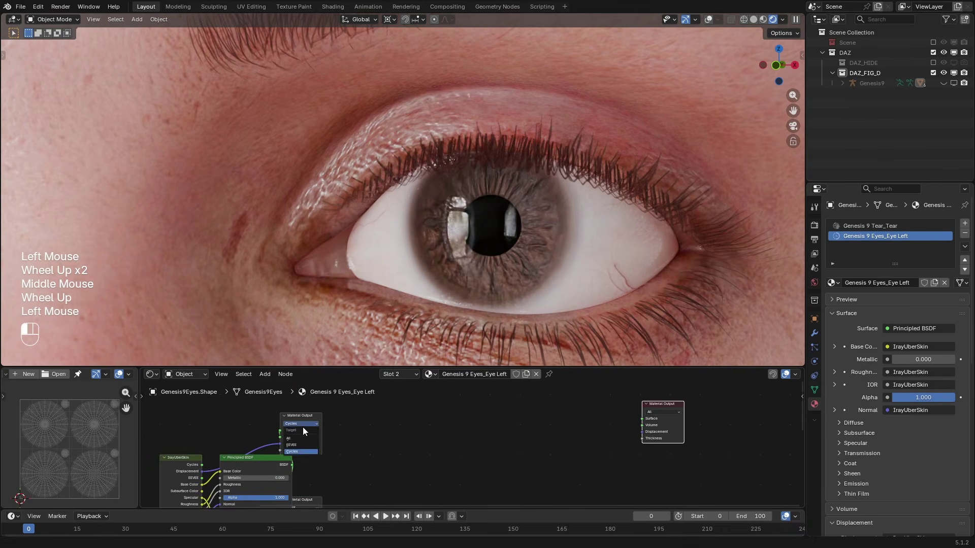
left_click(355, 434)
Add a Principled BSDF before the new Material Output and connect it to the Surface input.
key("shift+a")
left_click(475, 426)
type("pri")
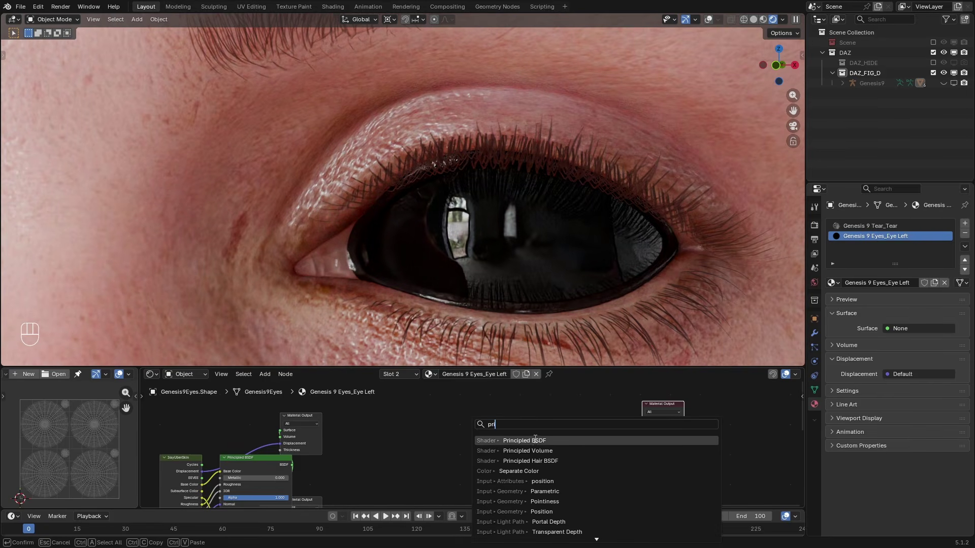
left_click(533, 441)
left_click(528, 421, "ctrl+shift")
left_click(526, 419)
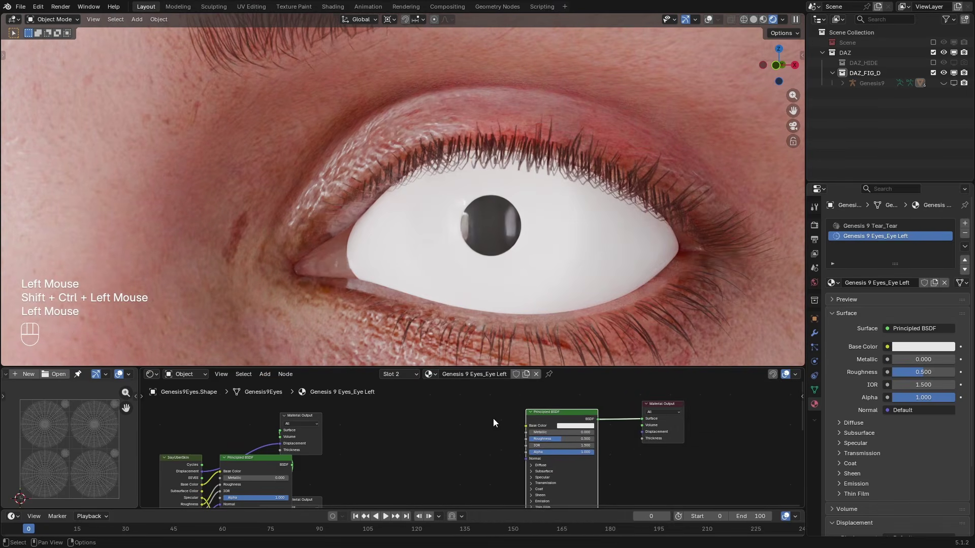
Duplicate the eye's two image texture nodes and place the copies beside the new Principled BSDF.
scroll(526, 419, "down", 1)
middle_click_drag(526, 420, 656, 391)
left_click_drag(219, 425, 290, 458)
left_click(470, 450)
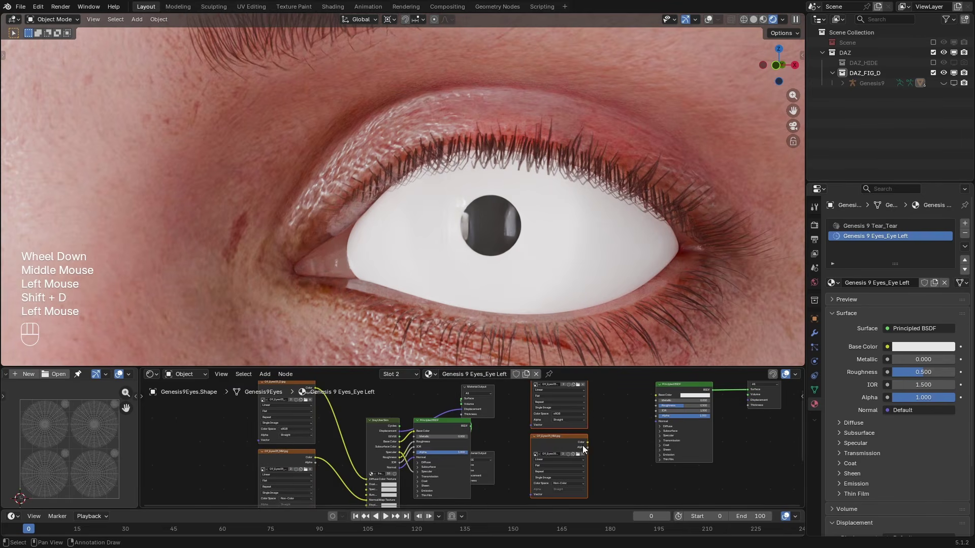
Connect the duplicated G9_Eyes05_D.jpg texture's Color to the new Principled BSDF's Base Color.
middle_click_drag(470, 450, 484, 476)
scroll(483, 476, "up", 3)
left_click_drag(456, 406, 545, 428)
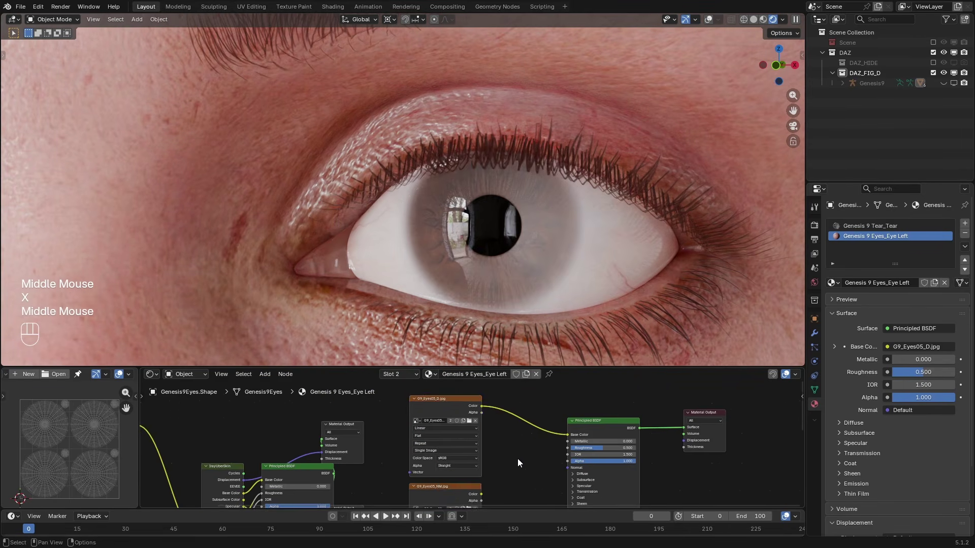
Add a Normal Map node between the duplicated G9_Eyes05_NM.jpg texture and the new Principled BSDF.
middle_click_drag(512, 475, 511, 442)
key("shift+a")
mouse_move(510, 443)
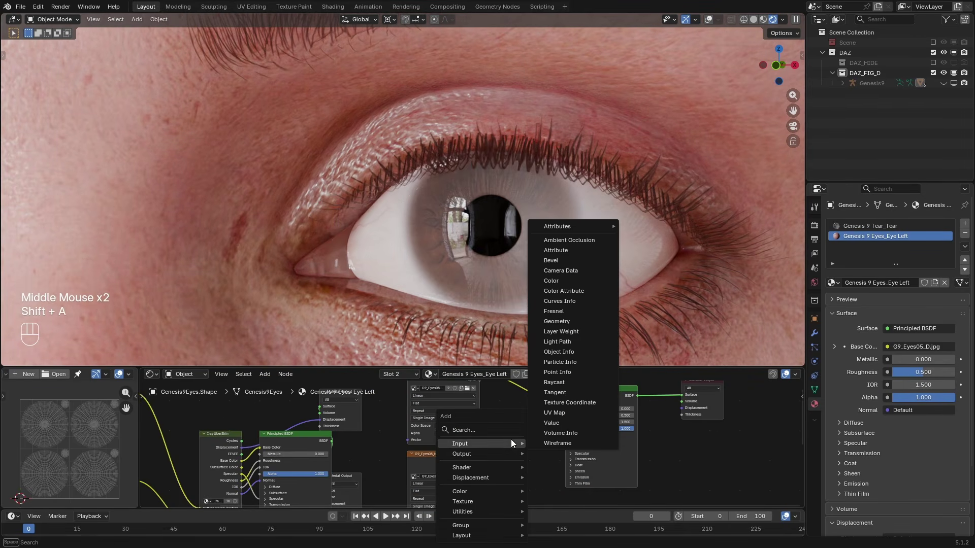
type("norm")
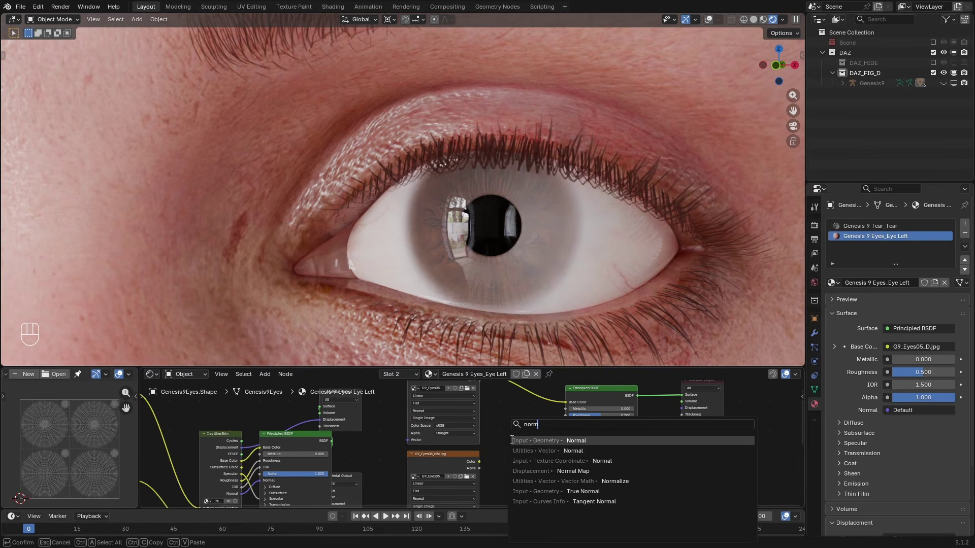
left_click(572, 471)
left_click(528, 456)
Connect the G9_Eyes05_NM.jpg Color through the Normal Map node to the Principled BSDF's Normal input.
middle_click_drag(523, 487, 528, 460)
scroll(502, 459, "up", 2)
mouse_move(481, 437)
left_mouse_down()
mouse_move(513, 477)
mouse_move(490, 437)
left_mouse_up()
left_click_drag(512, 473, 514, 476)
middle_click_drag(513, 457, 446, 513)
left_click_drag(498, 483, 516, 455)
Move the new Principled BSDF and its Material Output farther away from the texture and Normal Map nodes.
left_click(568, 412)
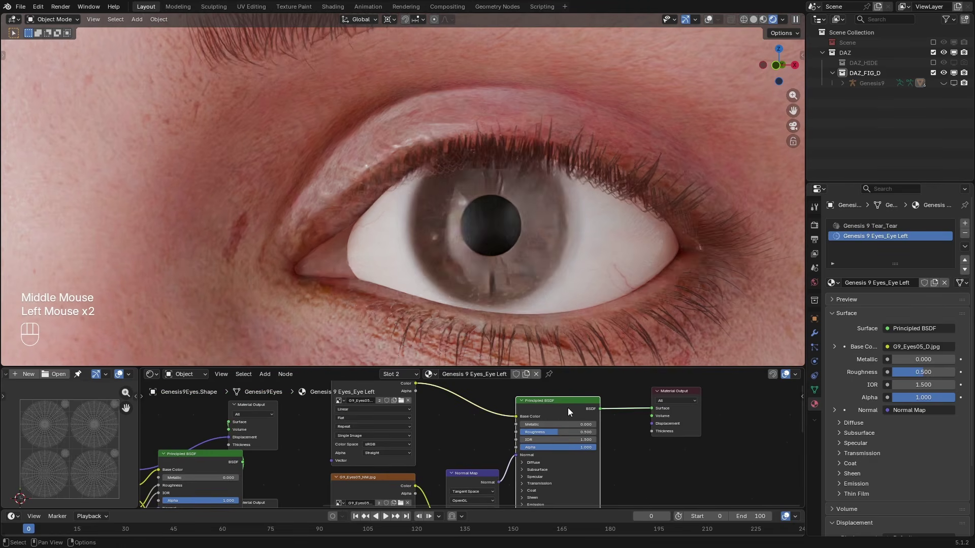
key("g")
left_click(611, 412)
left_click(676, 406)
key("g")
key("x")
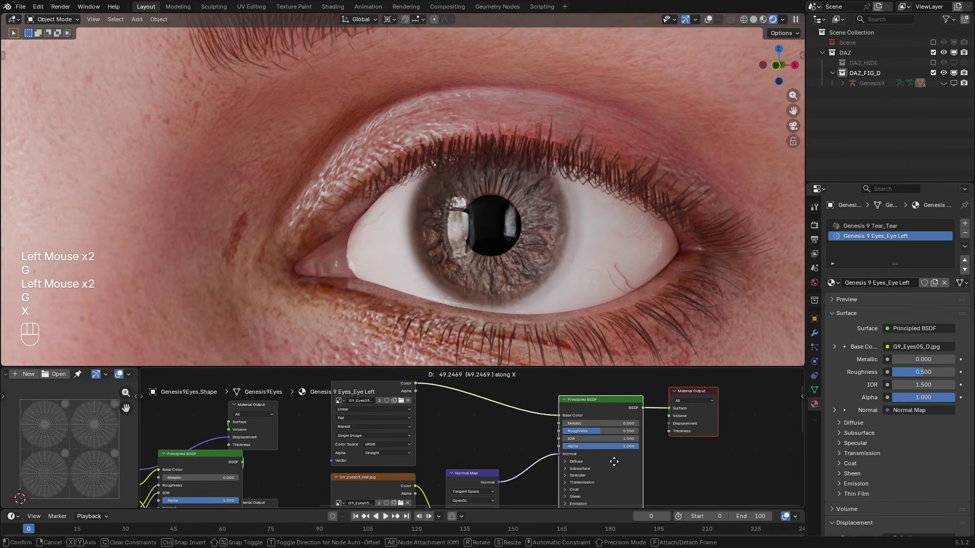
left_click(614, 461)
Set the Roughness of the eye's new Principled BSDF to 0.8.
scroll(517, 437, "up", 1)
scroll(623, 271, "up", 2)
middle_click_drag(624, 271, 541, 236, "shift")
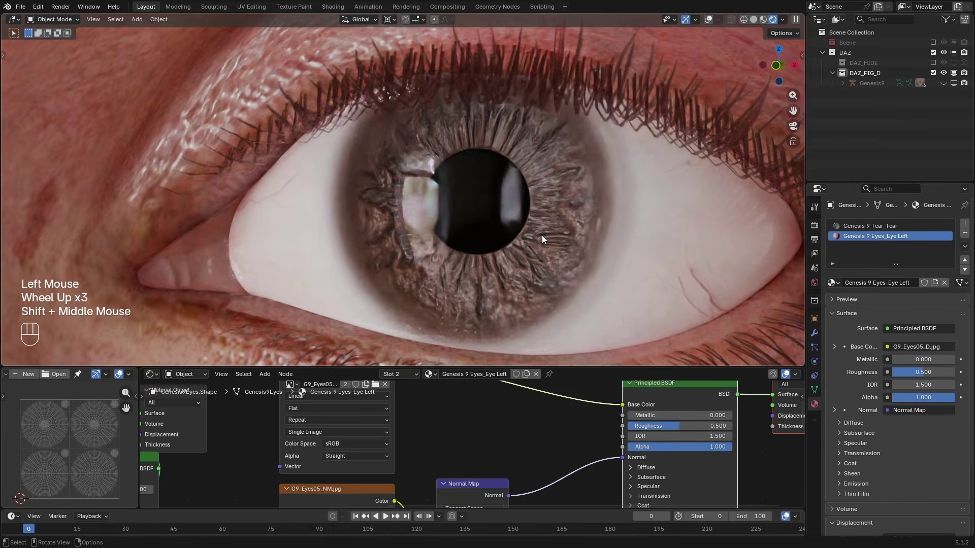
scroll(567, 454, "down", 3)
middle_click_drag(564, 459, 515, 456)
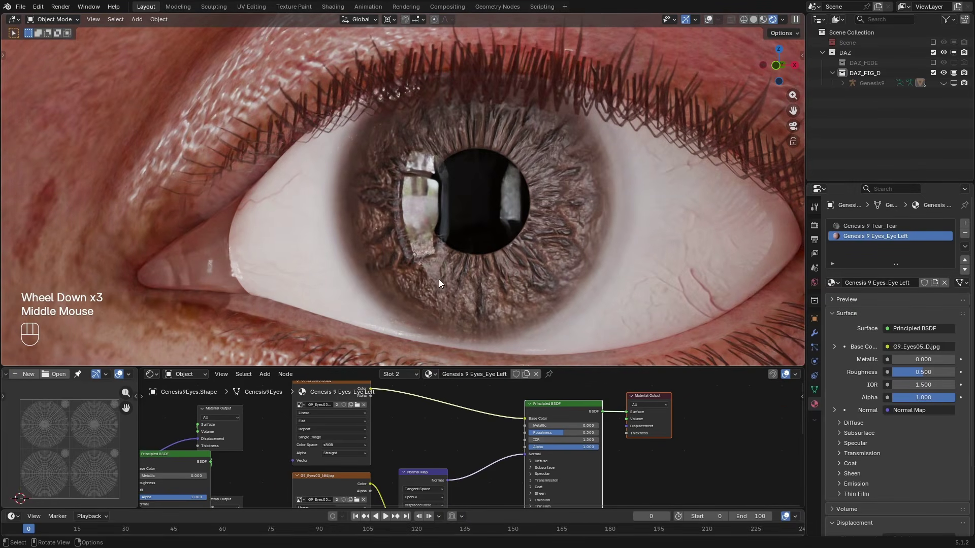
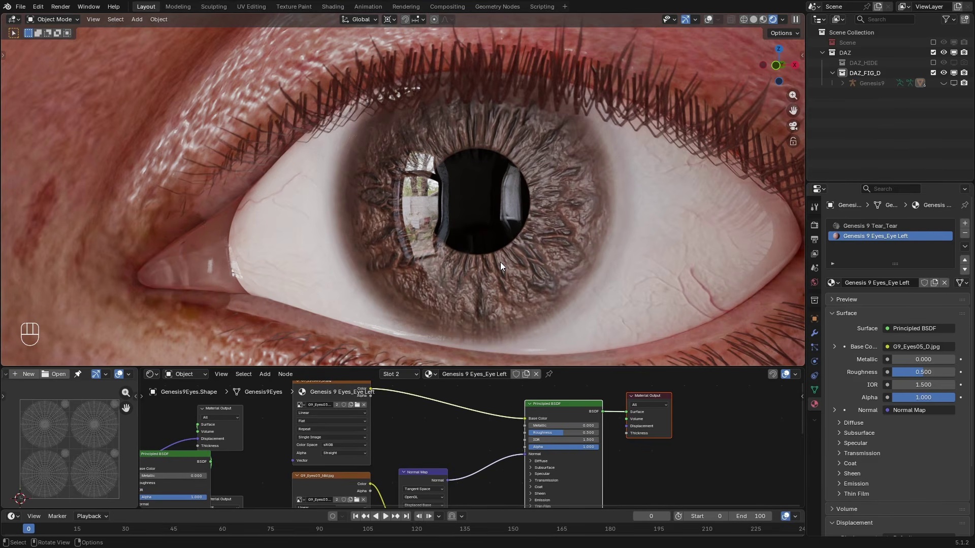
scroll(510, 442, "up", 3)
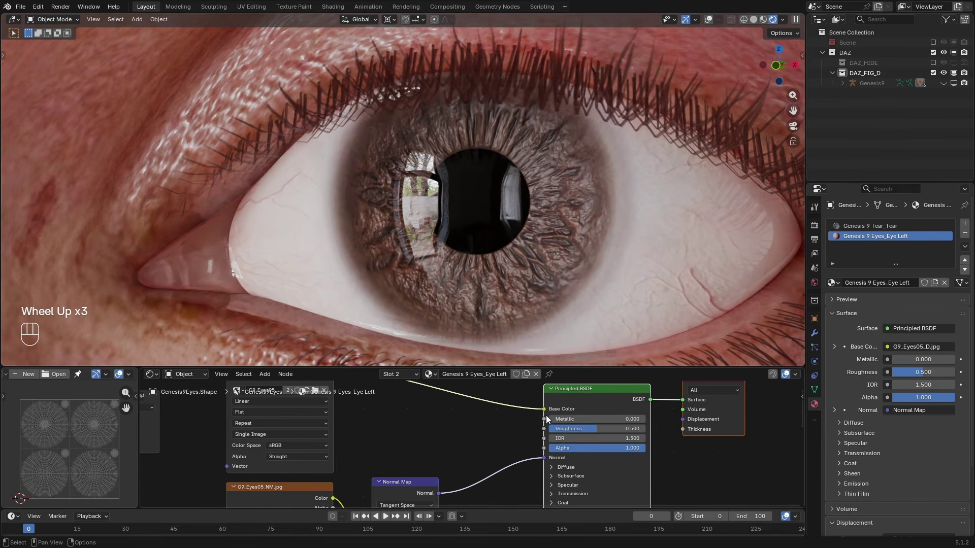
middle_click_drag(544, 414, 507, 426)
scroll(539, 441, "up", 4)
left_click_drag(588, 434, 614, 430)
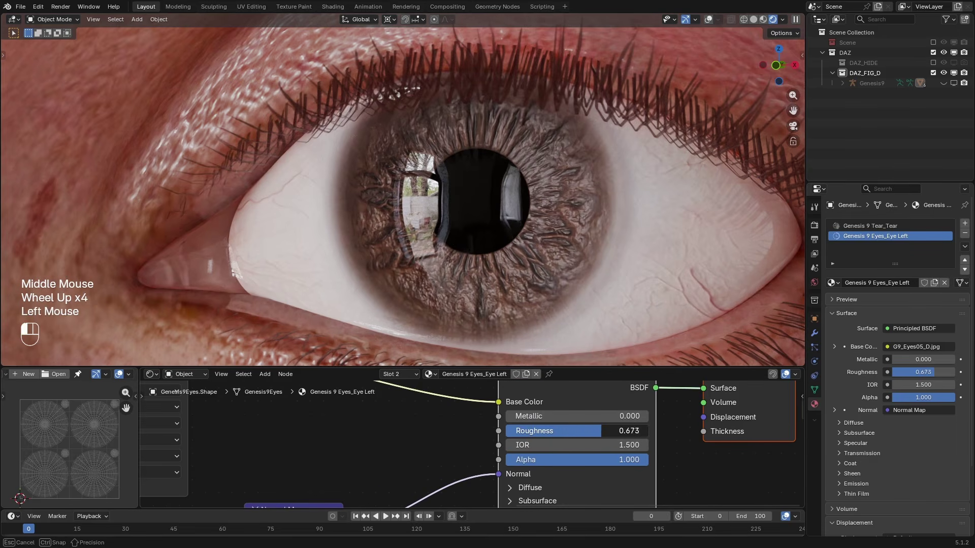
left_click(614, 431)
type(".8")
key("Return")
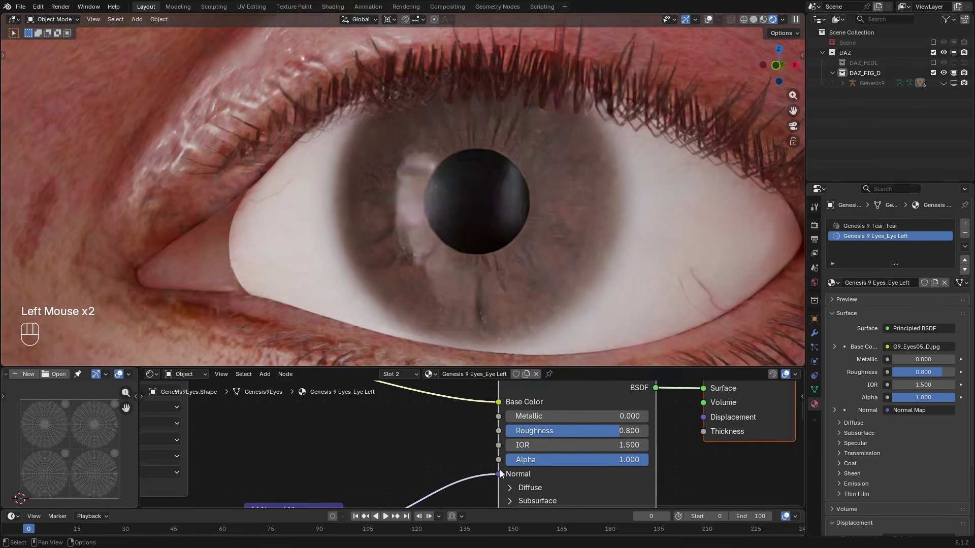
Expand the eye shader's Specular settings and lower IOR Level to 0.1.
middle_click_drag(528, 508, 541, 447)
left_click(542, 455)
left_click_drag(615, 486, 576, 487)
left_click_drag(576, 488, 567, 489)
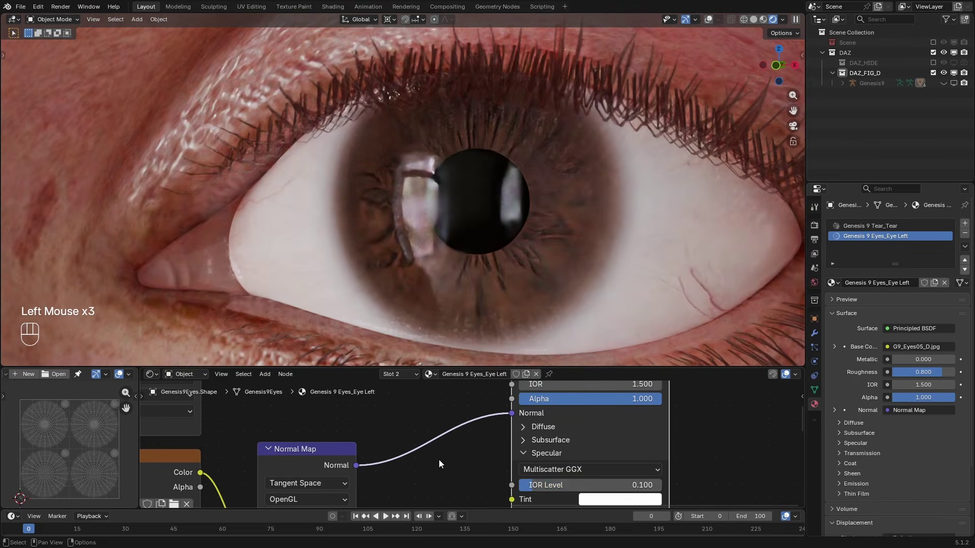
Set the IOR of the eye's new Principled BSDF to 1.33.
scroll(442, 452, "down", 2)
middle_click_drag(442, 452, 460, 428)
scroll(450, 433, "down", 1)
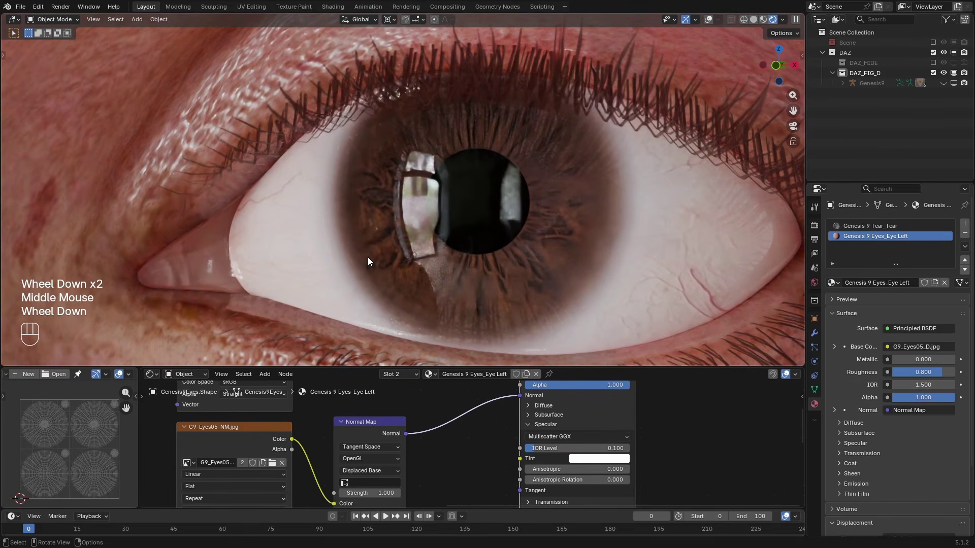
scroll(539, 459, "up", 2)
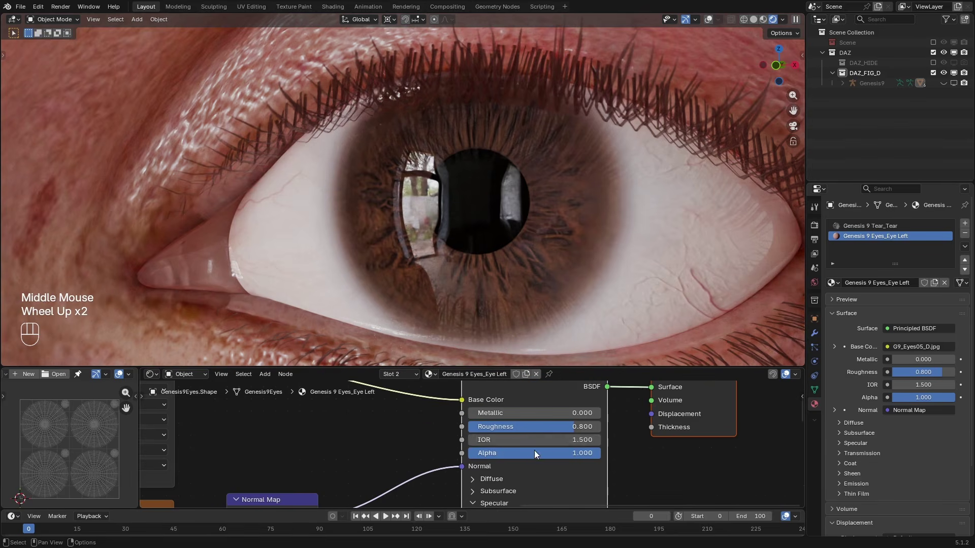
left_click(513, 439)
type("1.33")
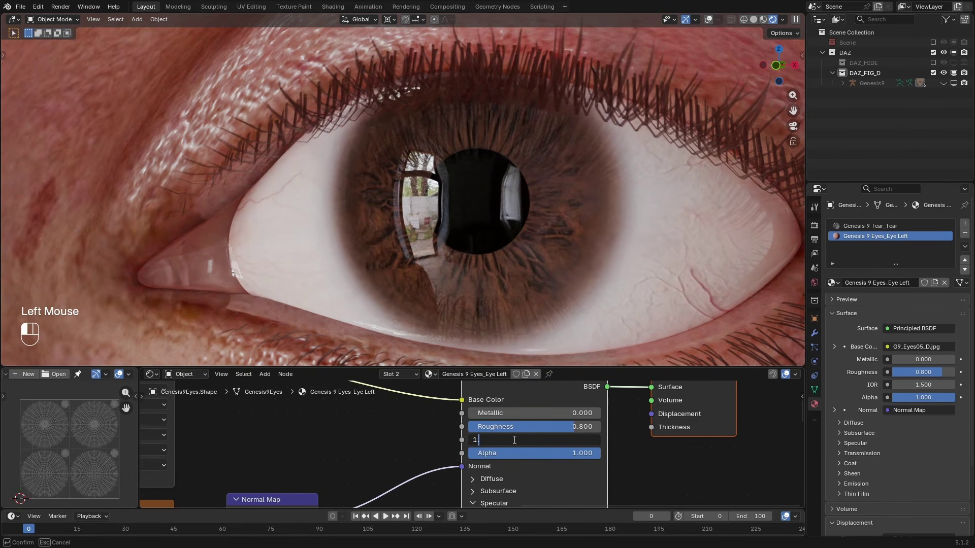
key("Return")
Try a Roughness of 0.5 on the eye shader and compare IOR values of 1.5 and 1.33.
left_click_drag(526, 428, 486, 427)
mouse_move(529, 472)
middle_mouse_down()
mouse_move(527, 384)
mouse_move(535, 398)
mouse_move(517, 482)
middle_mouse_up()
left_click(516, 446)
type("0.5")
key("Return")
left_click(513, 440)
type("1.5")
key("Return")
left_click(512, 440)
type("1.33")
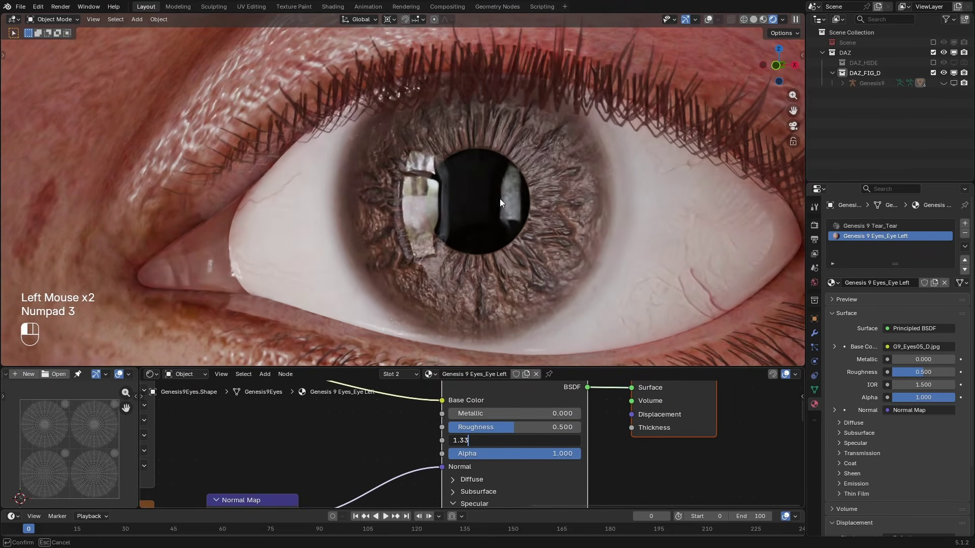
key("Return")
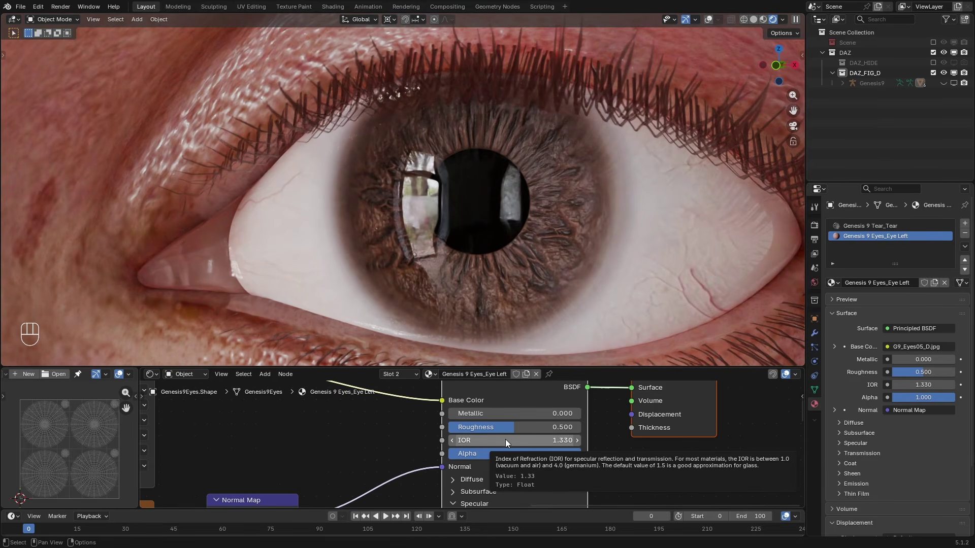
Set the eye shader's Roughness back to 0.8.
left_click(520, 428)
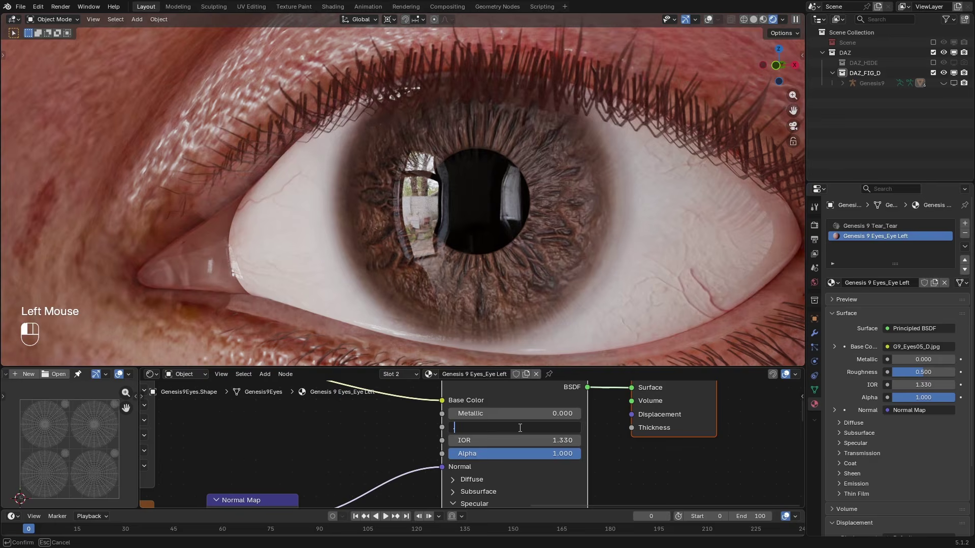
type("0.8")
key("Return")
middle_click_drag(547, 463, 546, 363)
left_click(490, 434)
left_click(391, 468)
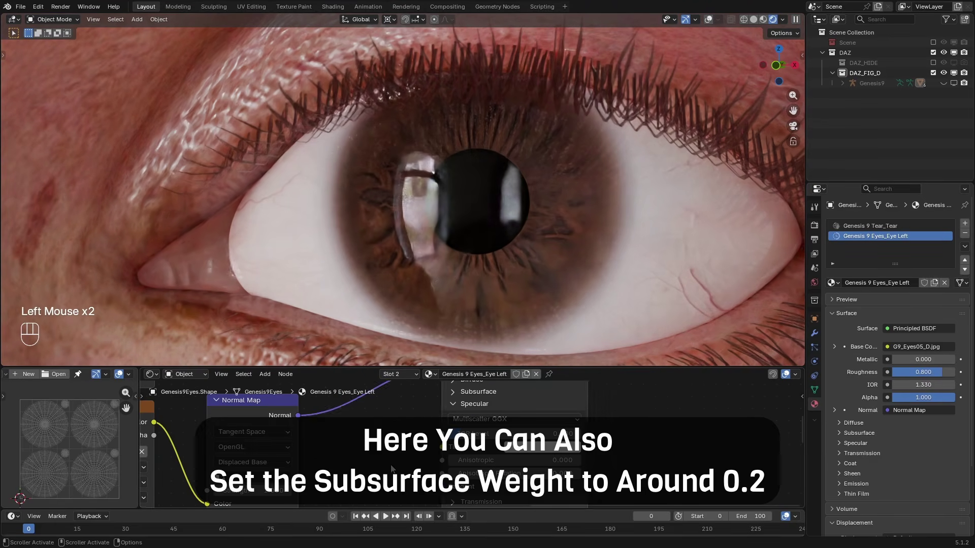
Compare the original and rebuilt left-eye materials up close by switching the active Material Output, ending on the rebuilt one.
scroll(391, 468, "down", 2)
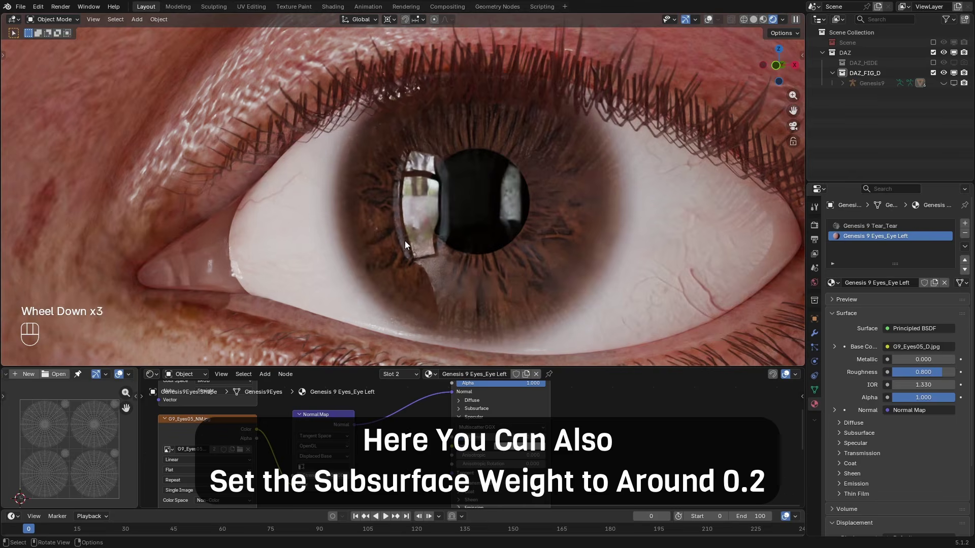
scroll(404, 239, "down", 8)
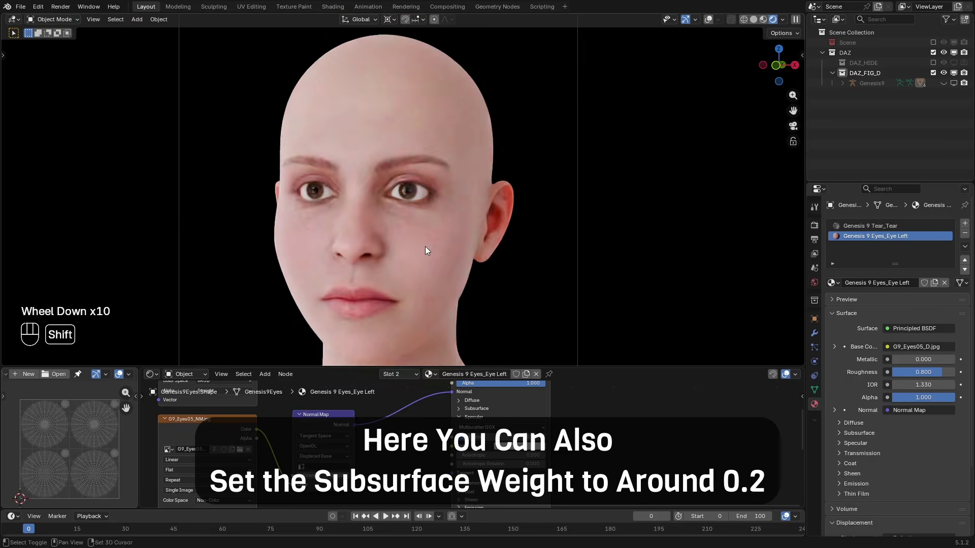
middle_click_drag(410, 250, 453, 246, "shift")
scroll(570, 211, "up", 3)
middle_click_drag(570, 211, 474, 248, "shift")
scroll(474, 248, "up", 2)
scroll(381, 413, "down", 2)
middle_click_drag(382, 413, 310, 439)
left_click(311, 439)
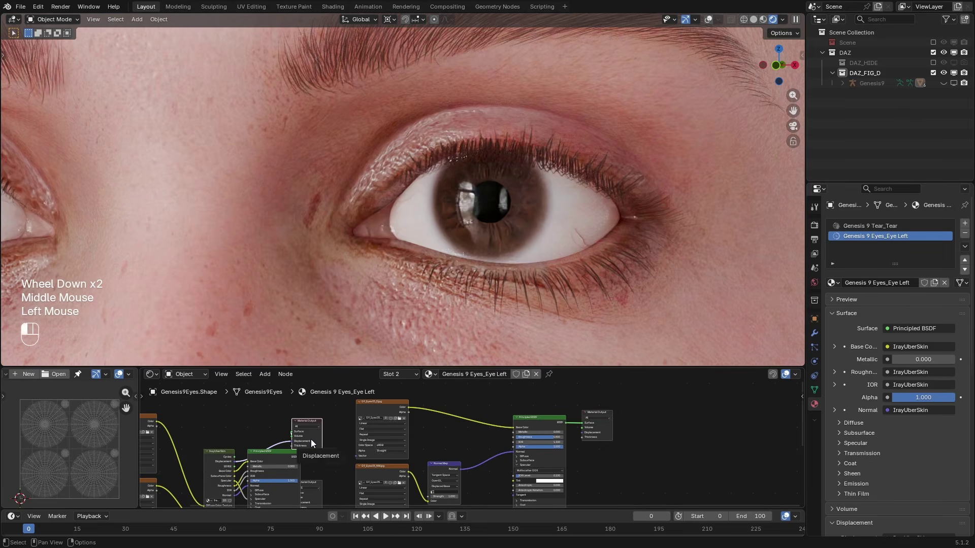
left_click(599, 429)
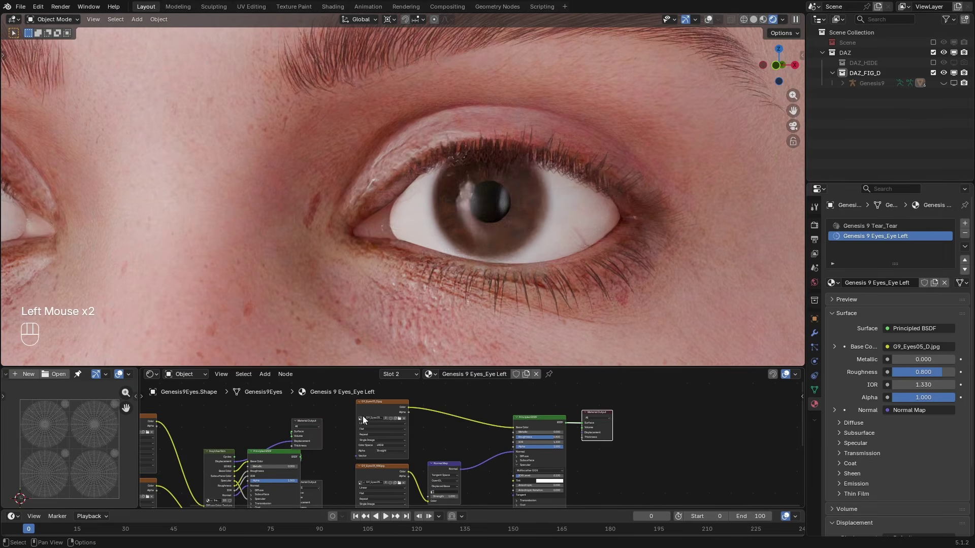
left_click(317, 438)
left_click(602, 431)
Select the eyelashes and compare their original and rebuilt materials, leaving the rebuilt Material Output active.
left_click(580, 173)
middle_click_drag(599, 236, 590, 238, "shift")
scroll(653, 459, "down", 1)
scroll(654, 458, "down", 1)
middle_click_drag(654, 459, 574, 467)
left_click(267, 448)
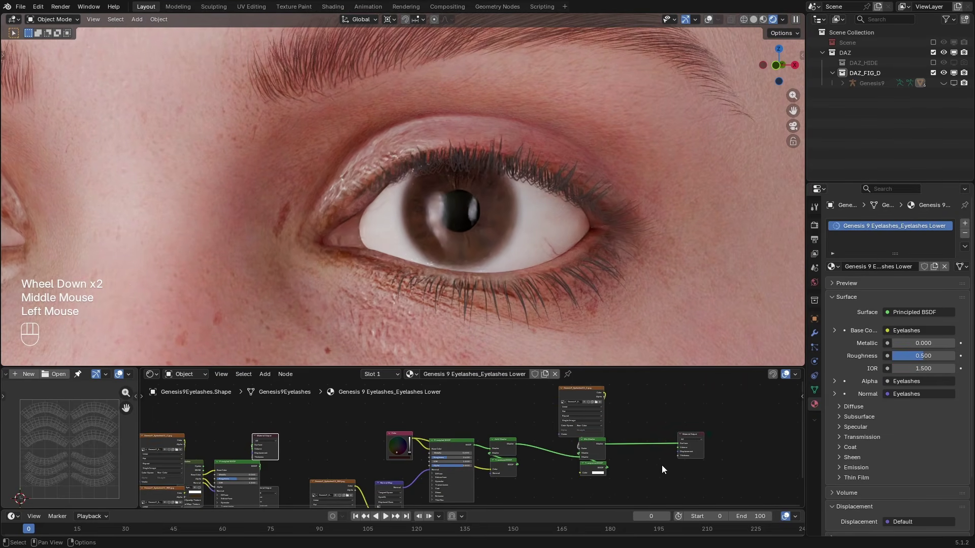
left_click(696, 454)
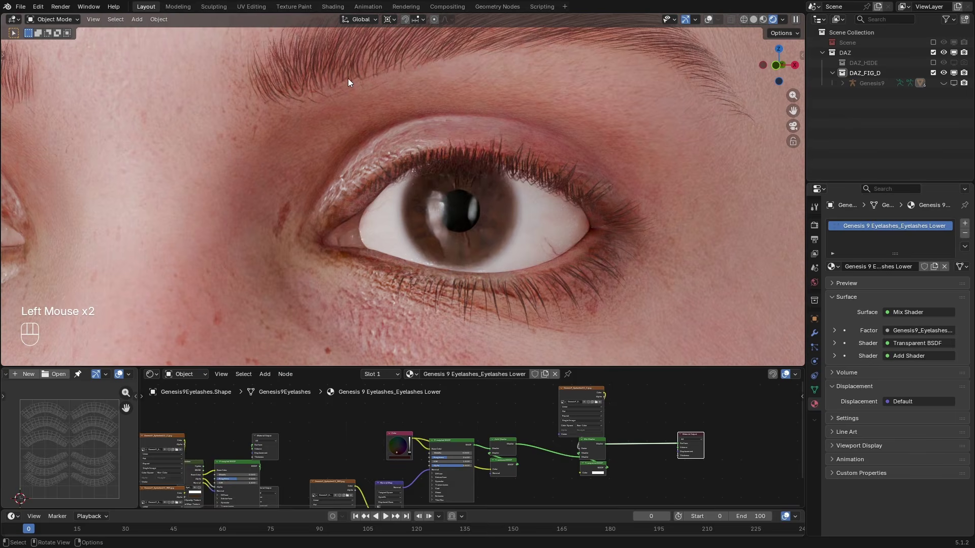
Select the eyebrow cards and compare their original and rebuilt materials up close, leaving the rebuilt Material Output active.
left_click(343, 211)
left_click(360, 472)
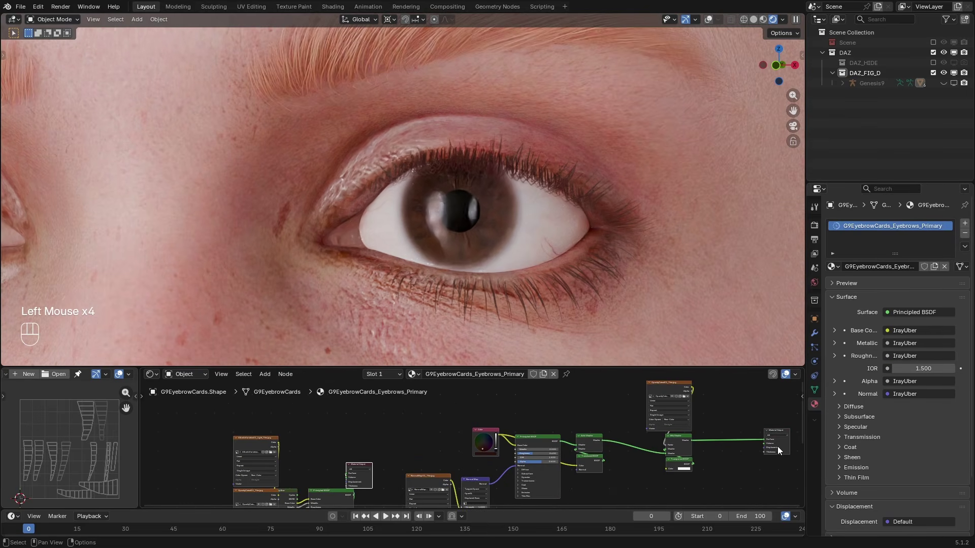
middle_click_drag(510, 242, 513, 350, "shift")
scroll(513, 350, "up", 2)
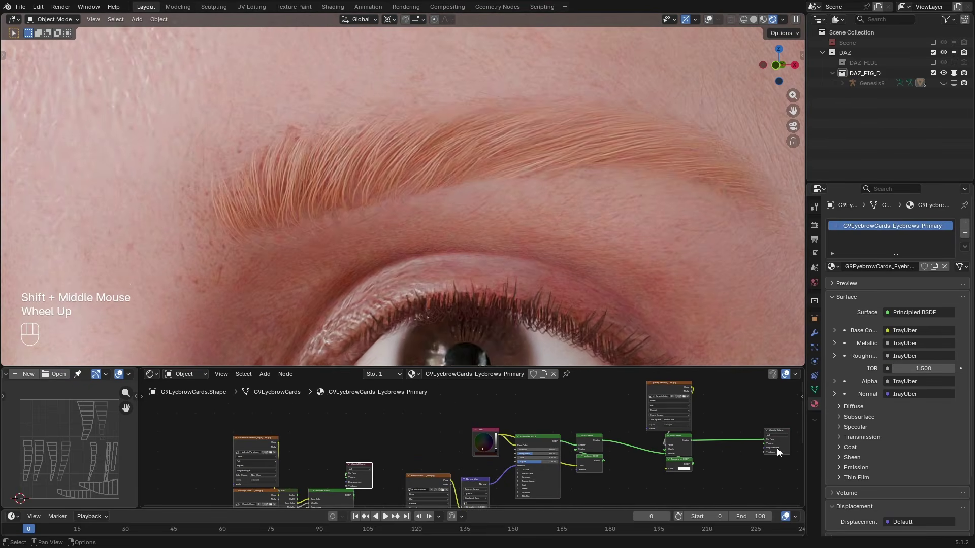
left_click(777, 448)
Bring the whole head into view, select it, and open the SkinShader node group of its Head material.
scroll(453, 287, "down", 4)
middle_click_drag(453, 288, 532, 248, "shift")
scroll(490, 200, "down", 2)
scroll(518, 257, "down", 1)
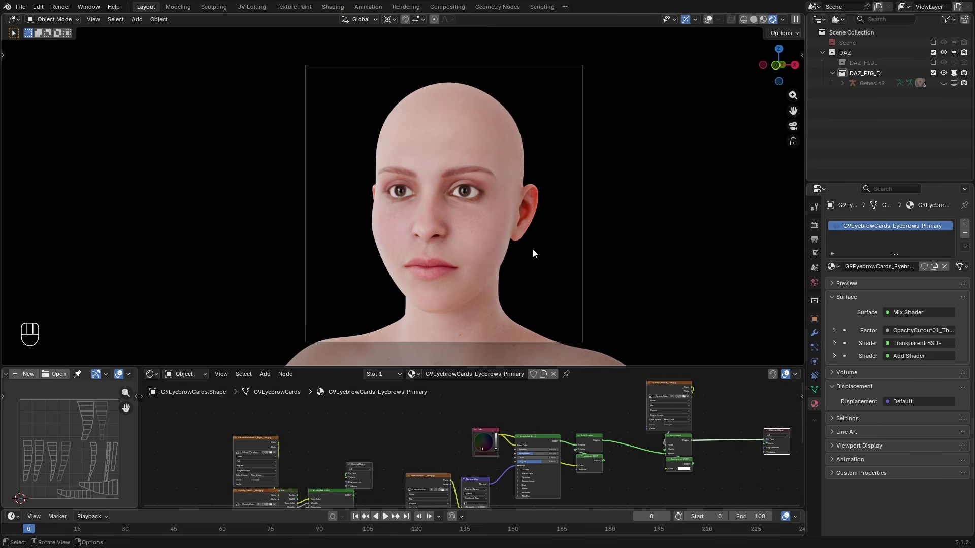
scroll(533, 246, "up", 2)
left_click(526, 264)
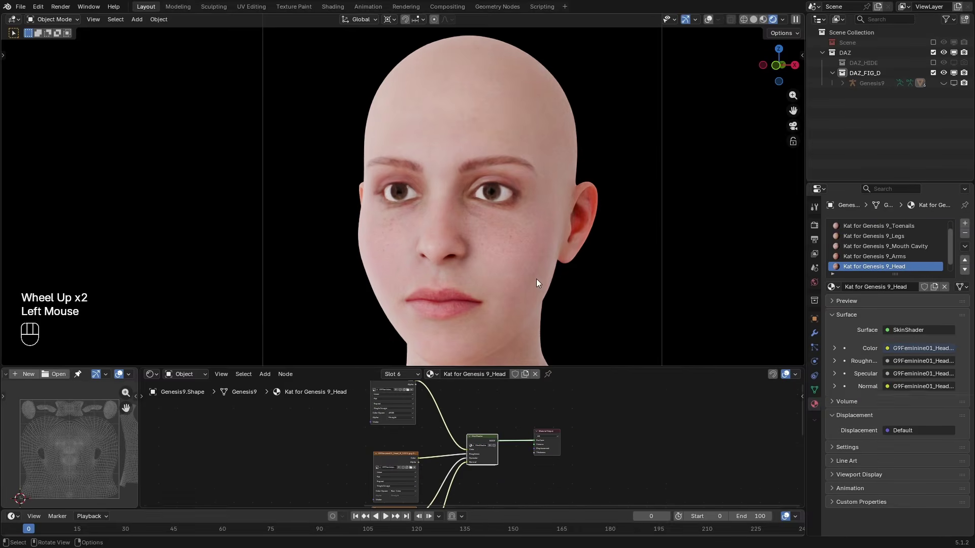
double_click(494, 461)
scroll(516, 441, "up", 3)
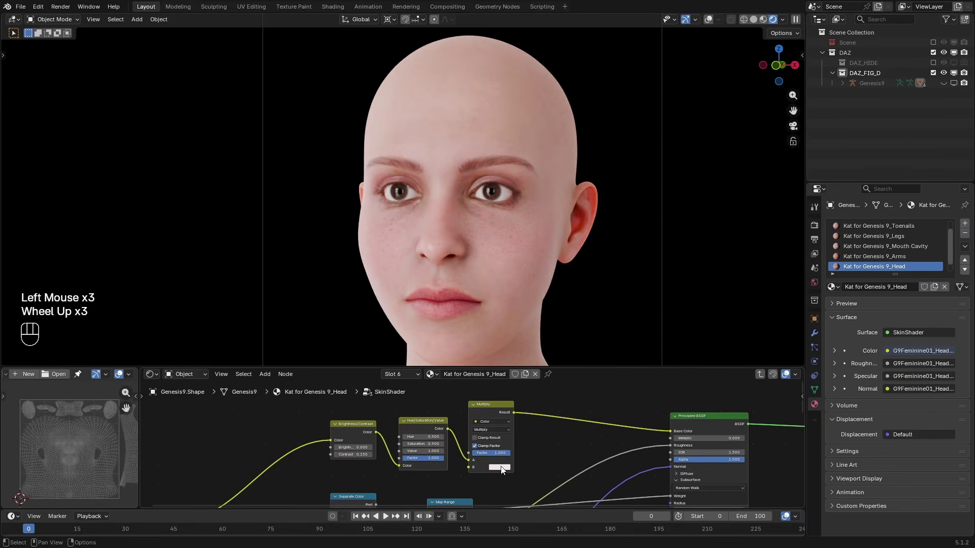
Try a green tint in the skin Multiply node's B color, undo it, and exit the SkinShader group.
left_click(499, 467)
mouse_move(518, 373)
left_mouse_down()
mouse_move(496, 375)
mouse_move(525, 401)
mouse_move(518, 357)
mouse_move(507, 363)
left_mouse_up()
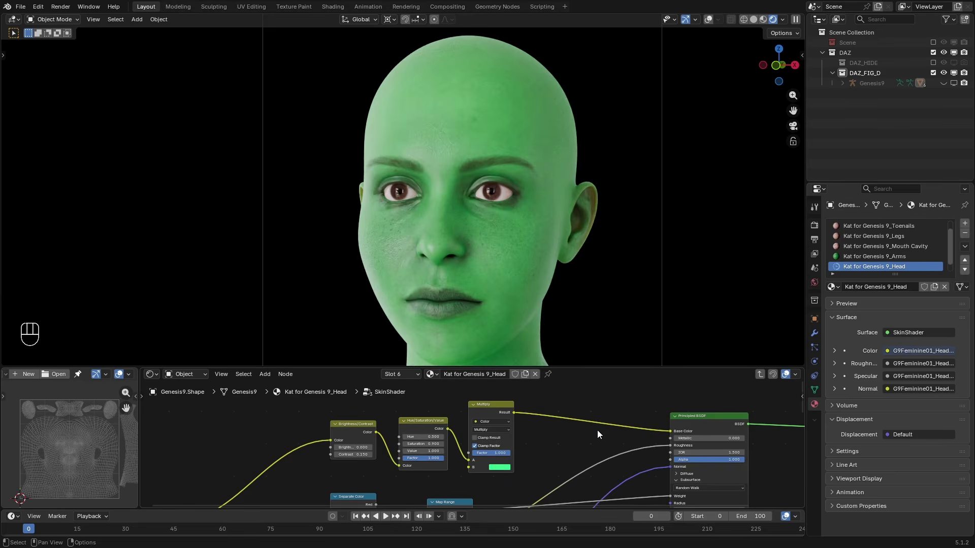
key("ctrl+z")
double_click(556, 426)
scroll(556, 427, "down", 2)
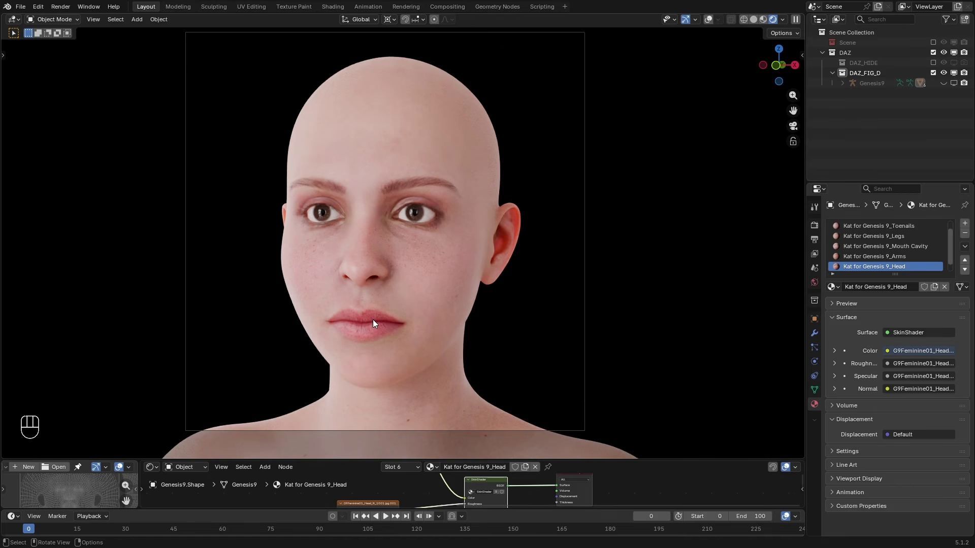